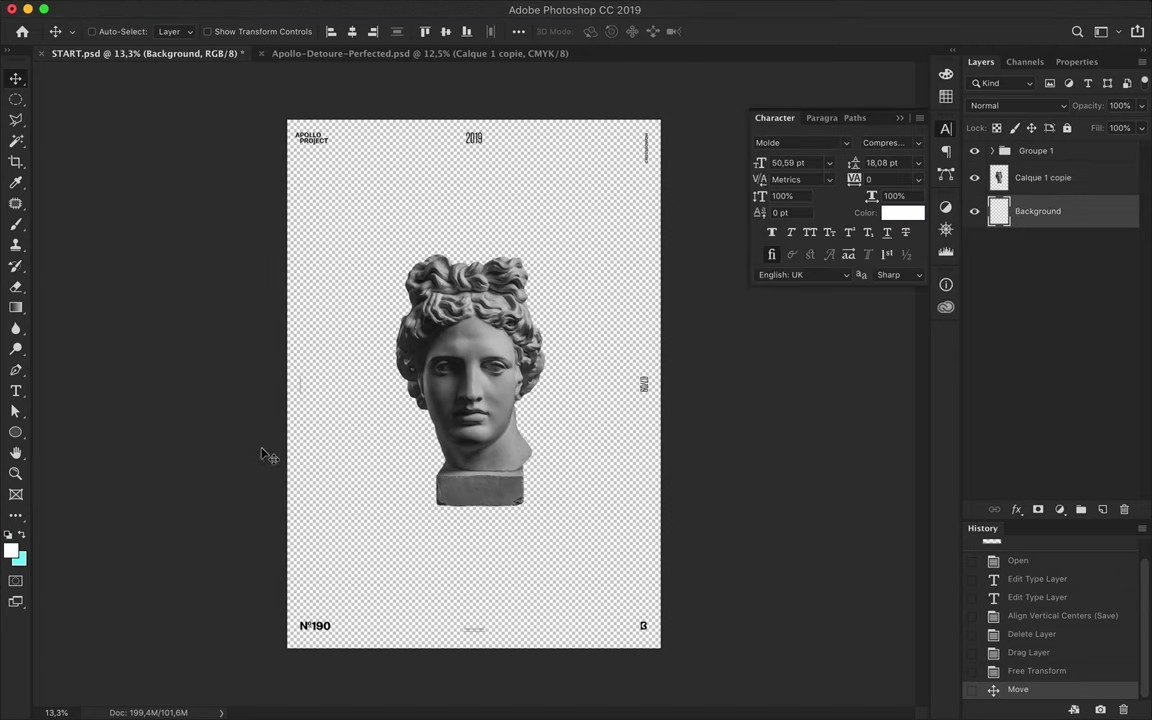
Cover the whole poster with a white rectangle, replacing a trial white ellipse.
{"action": "key", "text": "u"}
{"action": "left_click_drag", "start_coordinate": [285, 116], "coordinate": [595, 506]}
{"action": "right_click", "coordinate": [15, 432]}
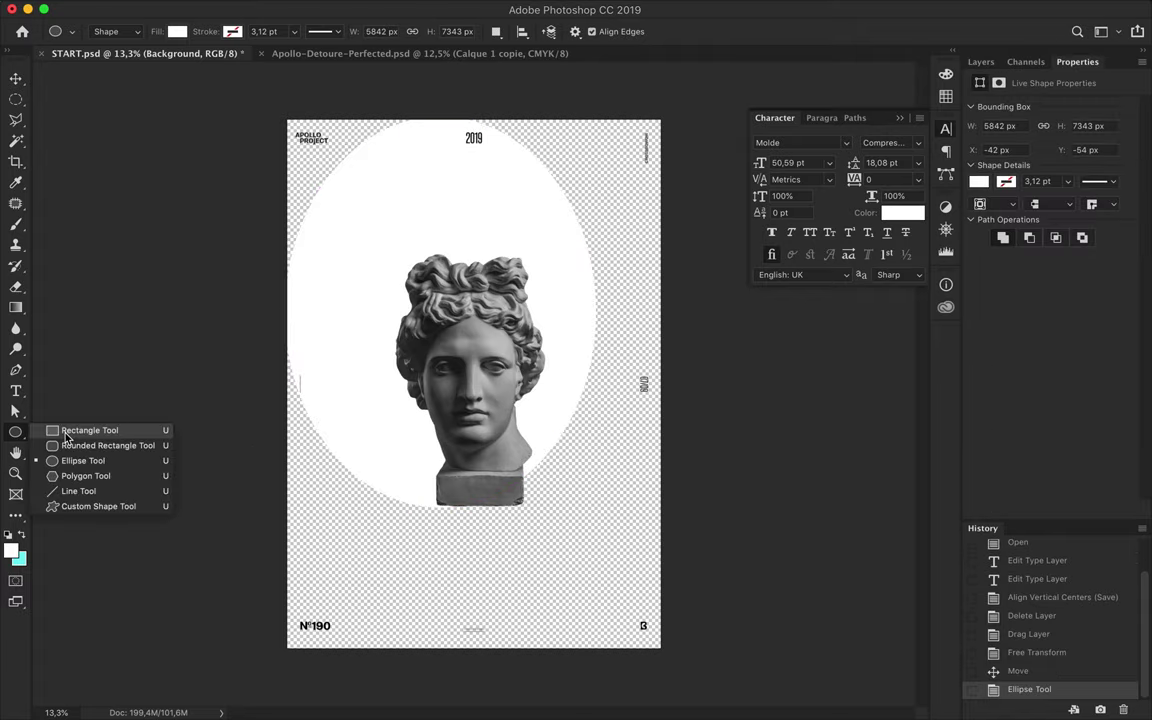
{"action": "left_click", "coordinate": [80, 442]}
{"action": "key", "text": "ctrl+z"}
{"action": "left_click_drag", "start_coordinate": [285, 116], "coordinate": [662, 650]}
{"action": "key", "text": "v"}
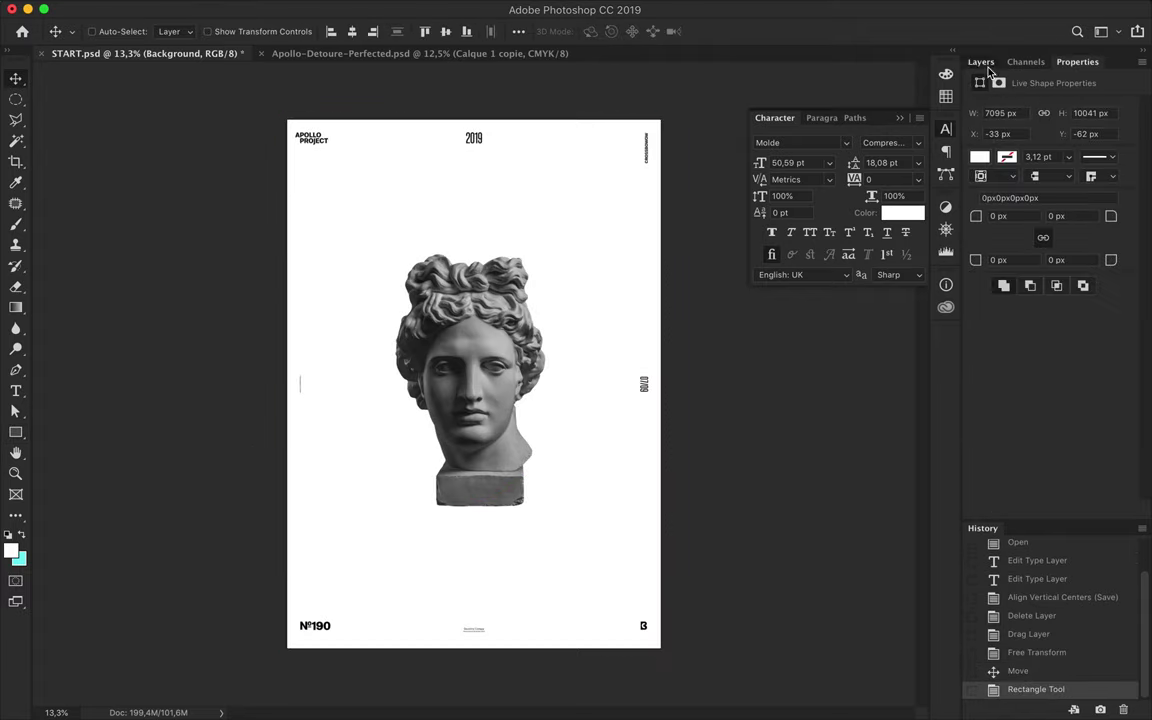
{"action": "left_click", "coordinate": [981, 62]}
Begin a curved Pen outline with anchors above the head.
{"action": "key", "text": "p"}
{"action": "left_click_drag", "start_coordinate": [398, 262], "coordinate": [374, 262]}
{"action": "left_click", "coordinate": [396, 303]}
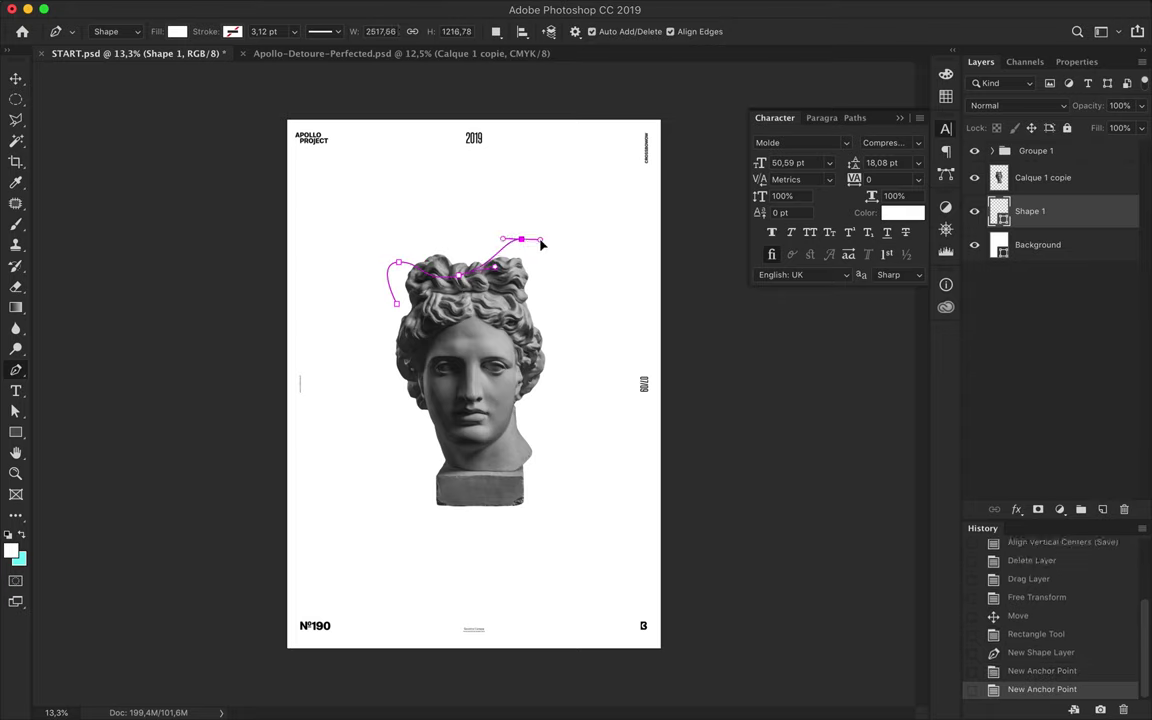
Complete the blob outline around the hair, right side, bust and left side.
{"action": "left_click_drag", "start_coordinate": [494, 266], "coordinate": [577, 231]}
{"action": "left_click_drag", "start_coordinate": [570, 305], "coordinate": [558, 345]}
{"action": "left_click_drag", "start_coordinate": [552, 406], "coordinate": [588, 443]}
{"action": "left_click_drag", "start_coordinate": [513, 472], "coordinate": [458, 440]}
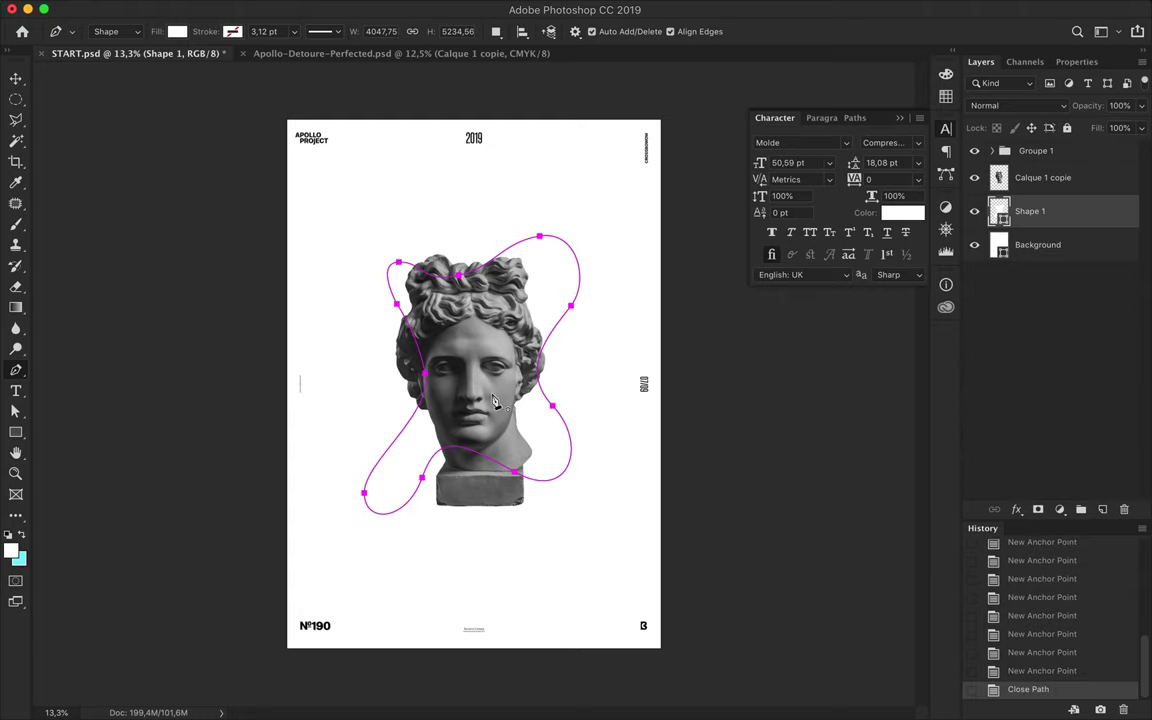
Fill the blob with dark red cc1f2c and set its blend mode to Multiply.
{"action": "left_click", "coordinate": [176, 31]}
{"action": "left_click", "coordinate": [98, 116]}
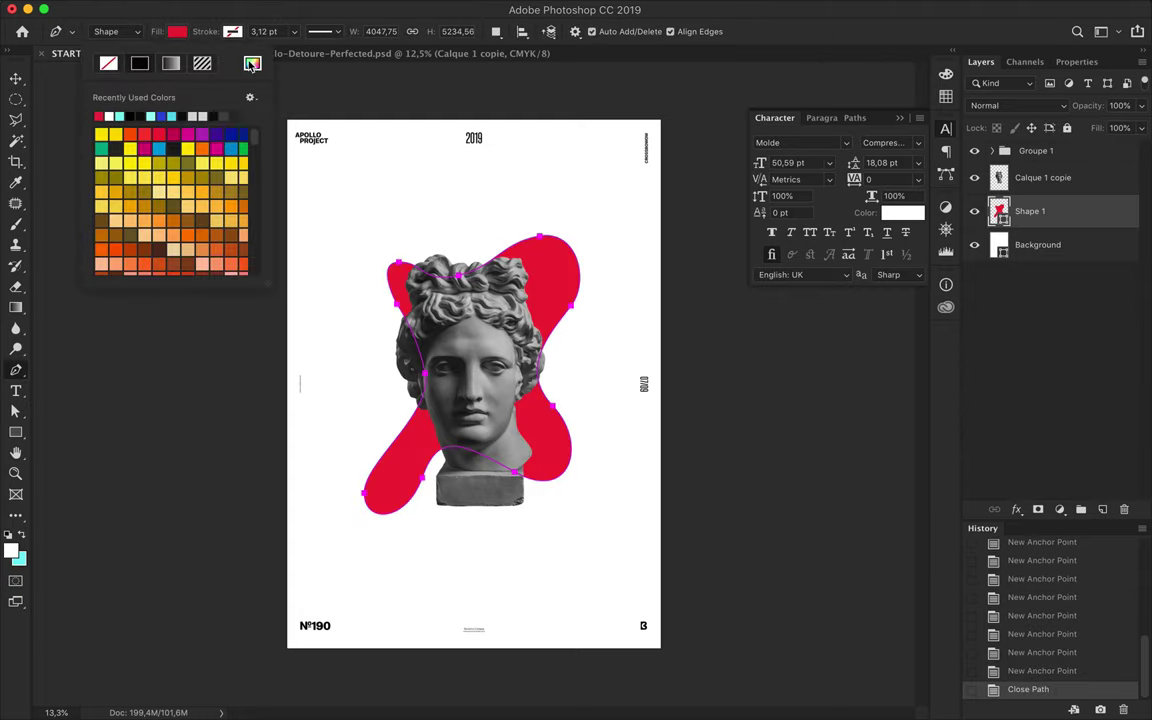
{"action": "left_click", "coordinate": [252, 64]}
{"action": "left_click_drag", "start_coordinate": [815, 298], "coordinate": [858, 324]}
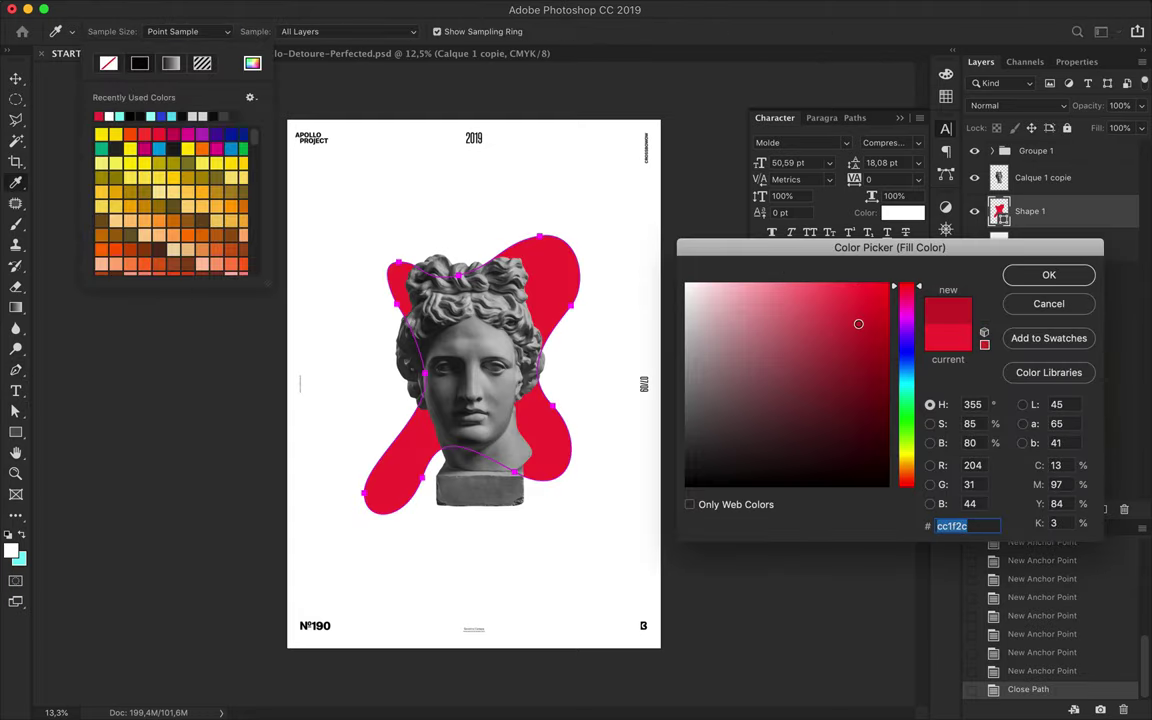
{"action": "left_click", "coordinate": [1012, 283]}
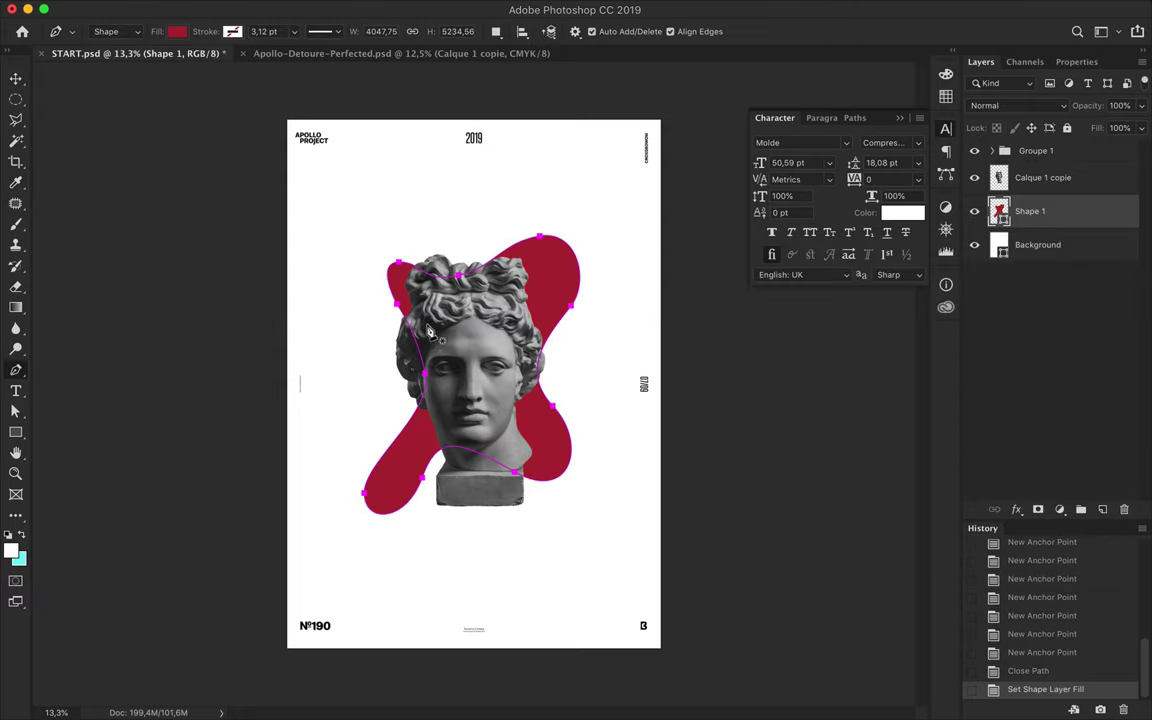
{"action": "left_click", "coordinate": [1016, 105]}
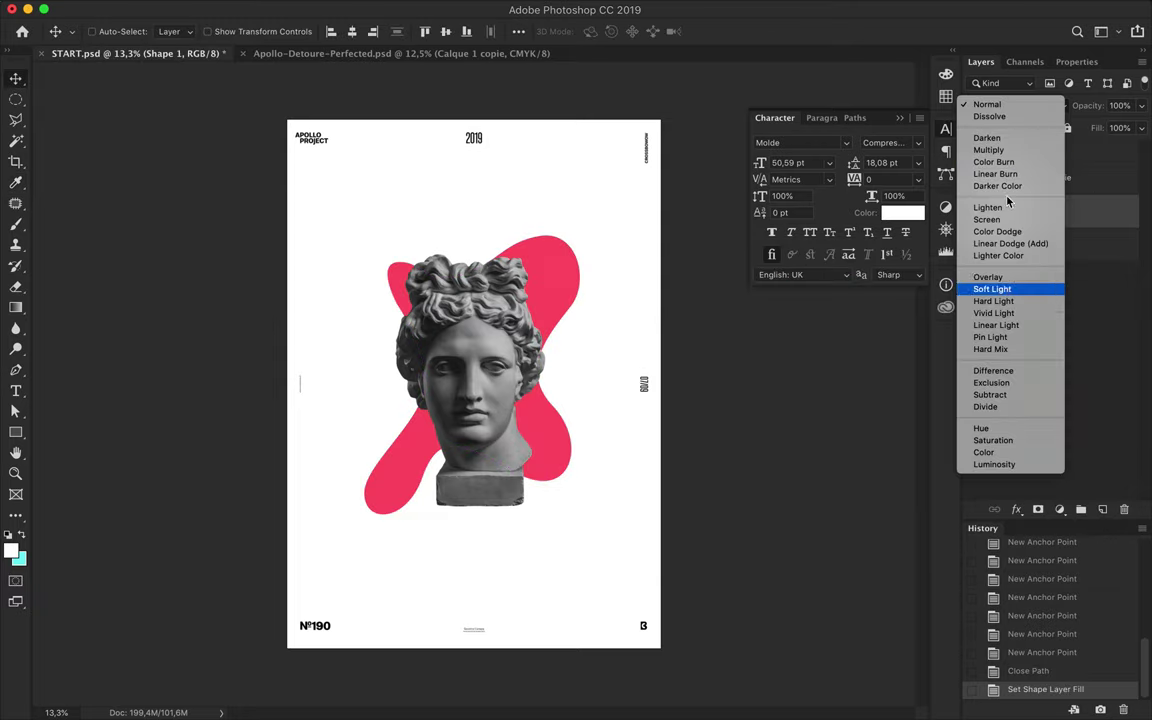
{"action": "left_click", "coordinate": [990, 150]}
Start a second Pen blob with a curved anchor left of the chin.
{"action": "key", "text": "p"}
{"action": "left_click", "coordinate": [177, 31]}
{"action": "left_click", "coordinate": [98, 116]}
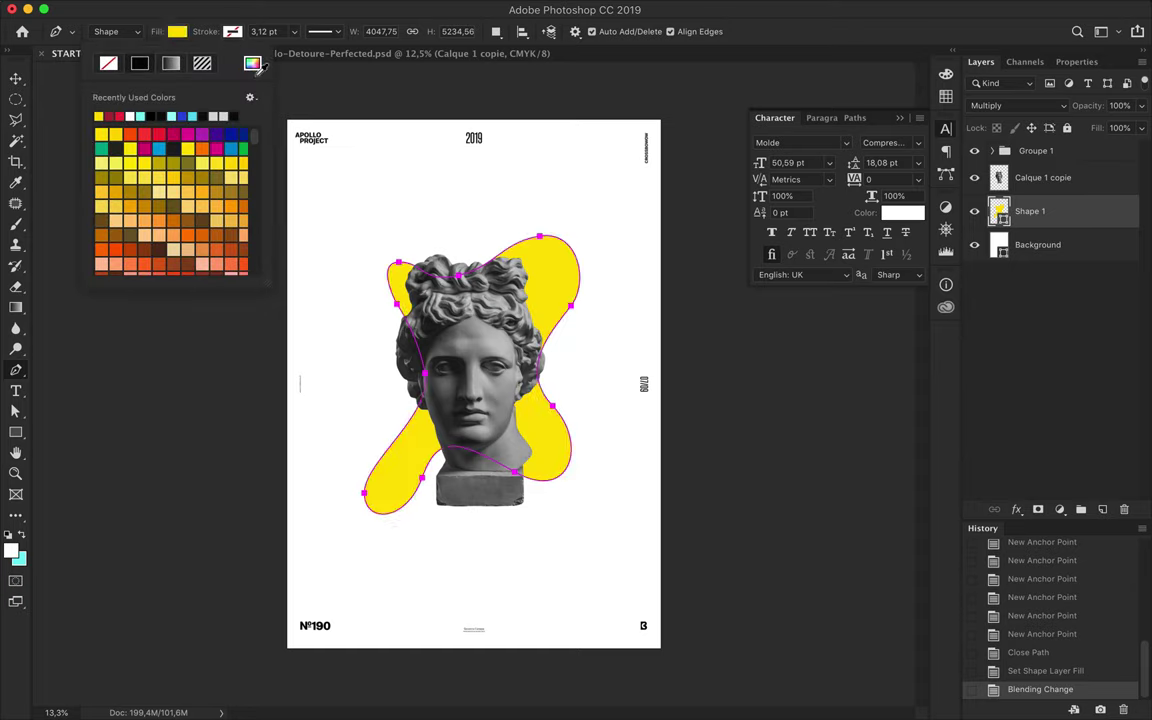
{"action": "key", "text": "Escape"}
{"action": "left_click", "coordinate": [456, 356]}
{"action": "left_click", "coordinate": [372, 390]}
{"action": "key", "text": "ctrl+alt+z"}
{"action": "key", "text": "ctrl+alt+z"}
{"action": "left_click_drag", "start_coordinate": [398, 440], "coordinate": [425, 467]}
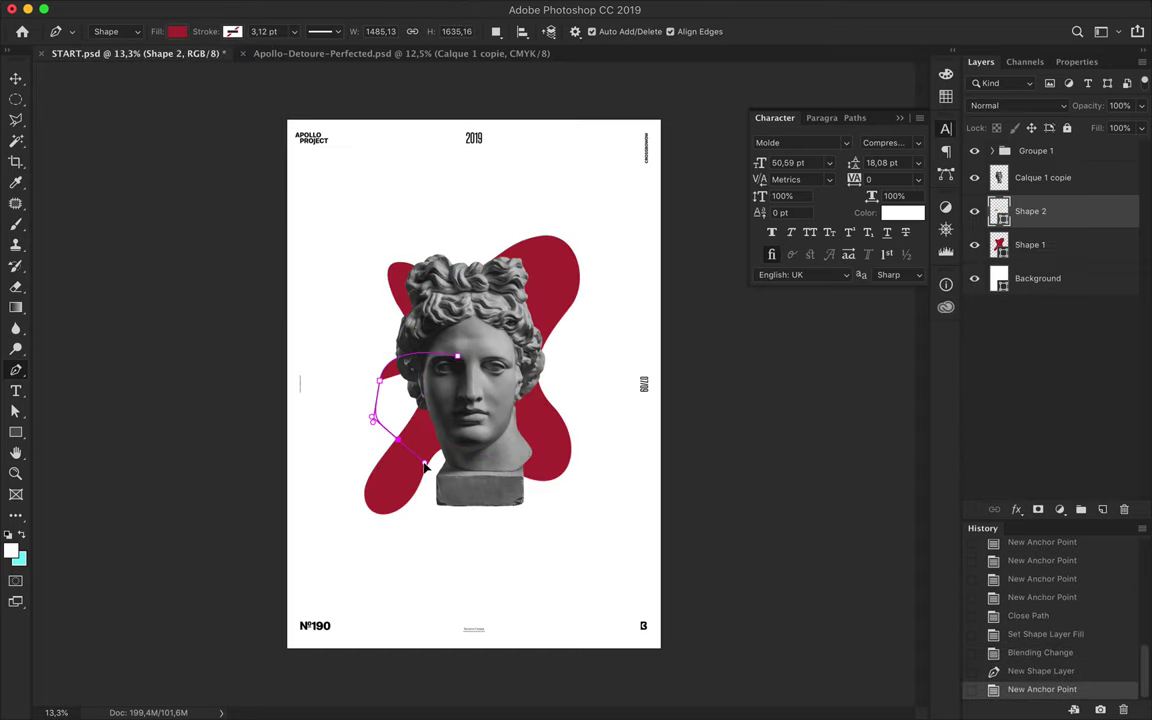
Finish and close the second blob outline around the right of the head and hair.
{"action": "key", "text": "ctrl+z"}
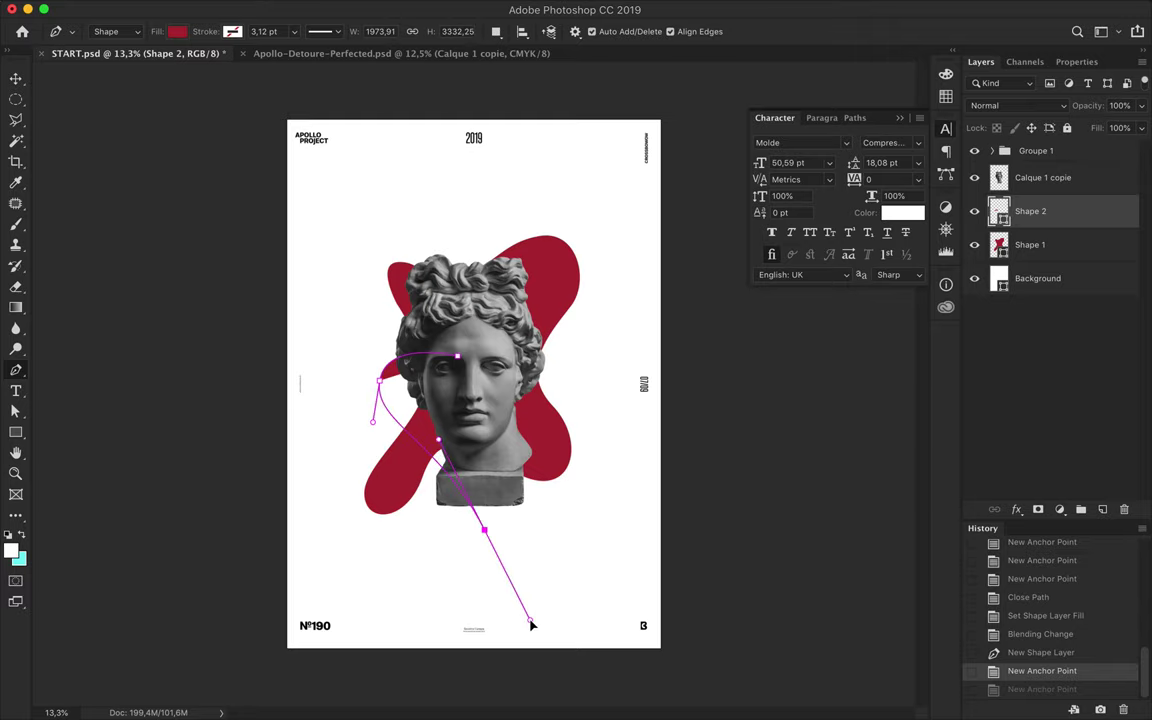
{"action": "left_click_drag", "start_coordinate": [541, 470], "coordinate": [522, 384]}
{"action": "left_click_drag", "start_coordinate": [553, 304], "coordinate": [489, 277]}
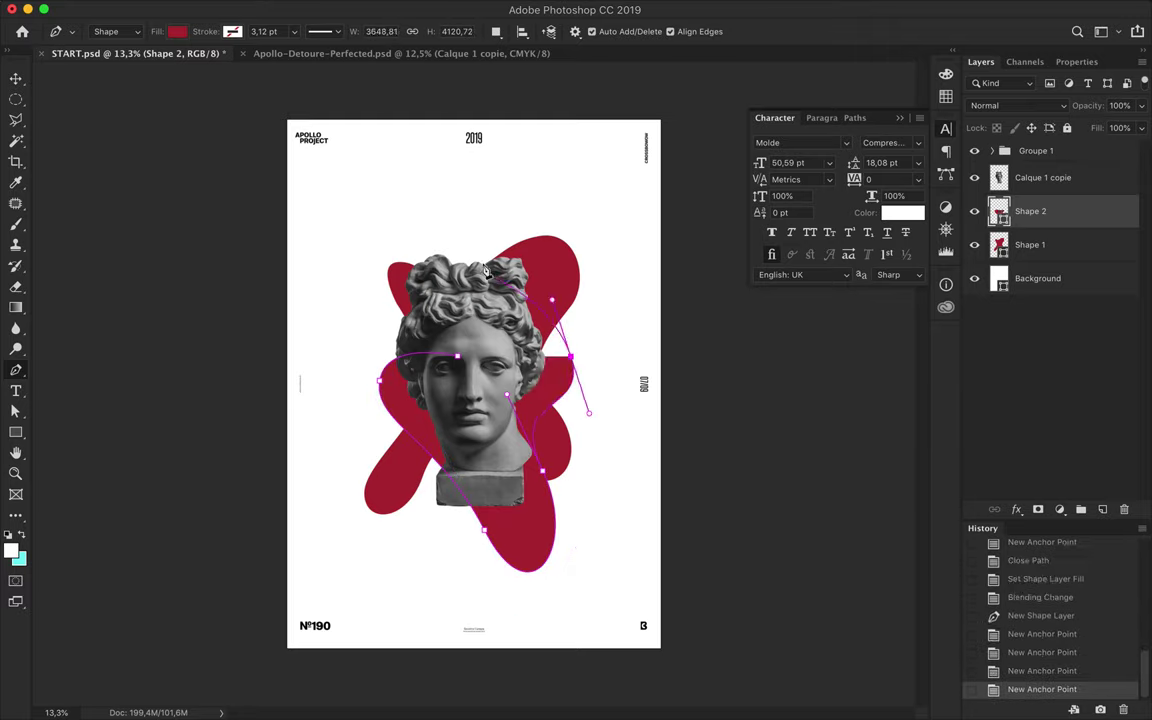
{"action": "left_click_drag", "start_coordinate": [459, 231], "coordinate": [427, 234]}
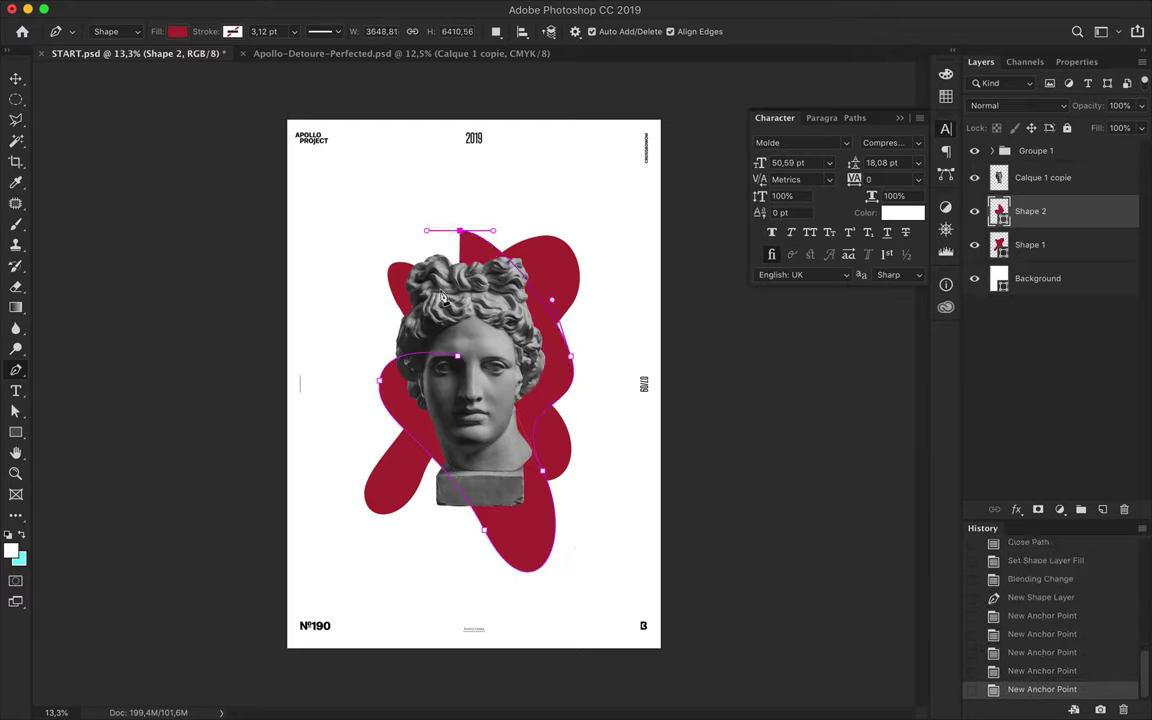
{"action": "left_click", "coordinate": [459, 358]}
Fill the second blob with yellow d6c122 and blend it with Multiply.
{"action": "left_click", "coordinate": [237, 31]}
{"action": "left_click", "coordinate": [160, 117]}
{"action": "left_click", "coordinate": [314, 64]}
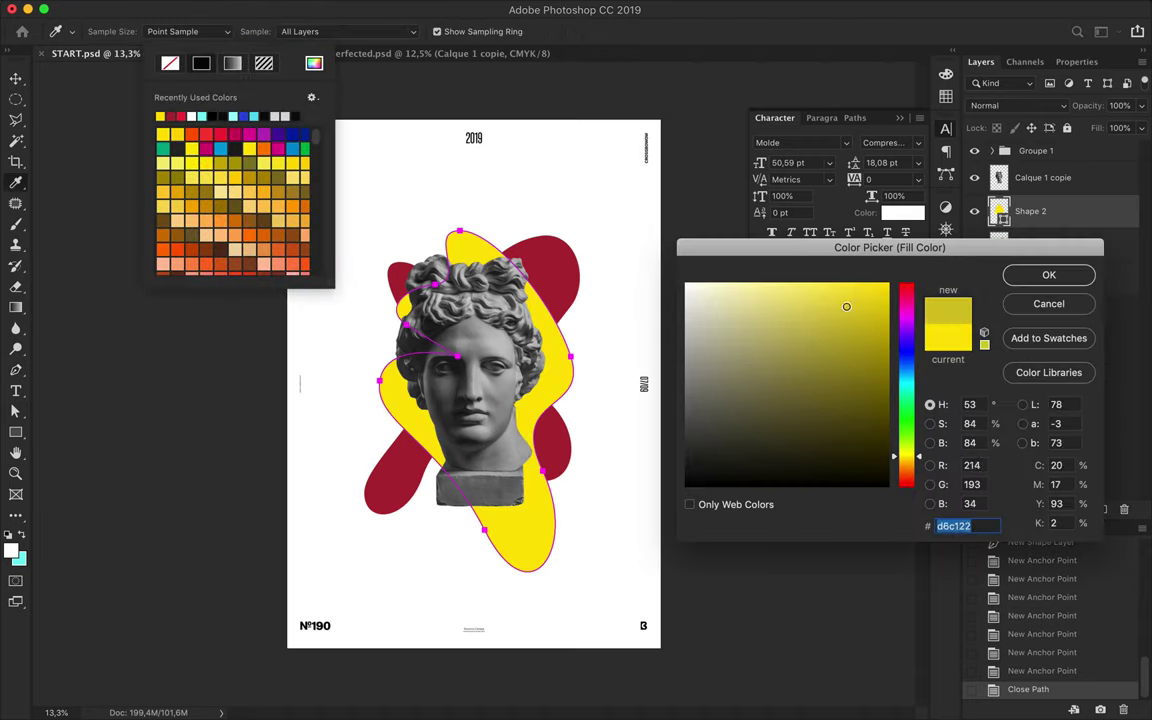
{"action": "left_click", "coordinate": [1046, 275]}
{"action": "left_click", "coordinate": [1018, 105]}
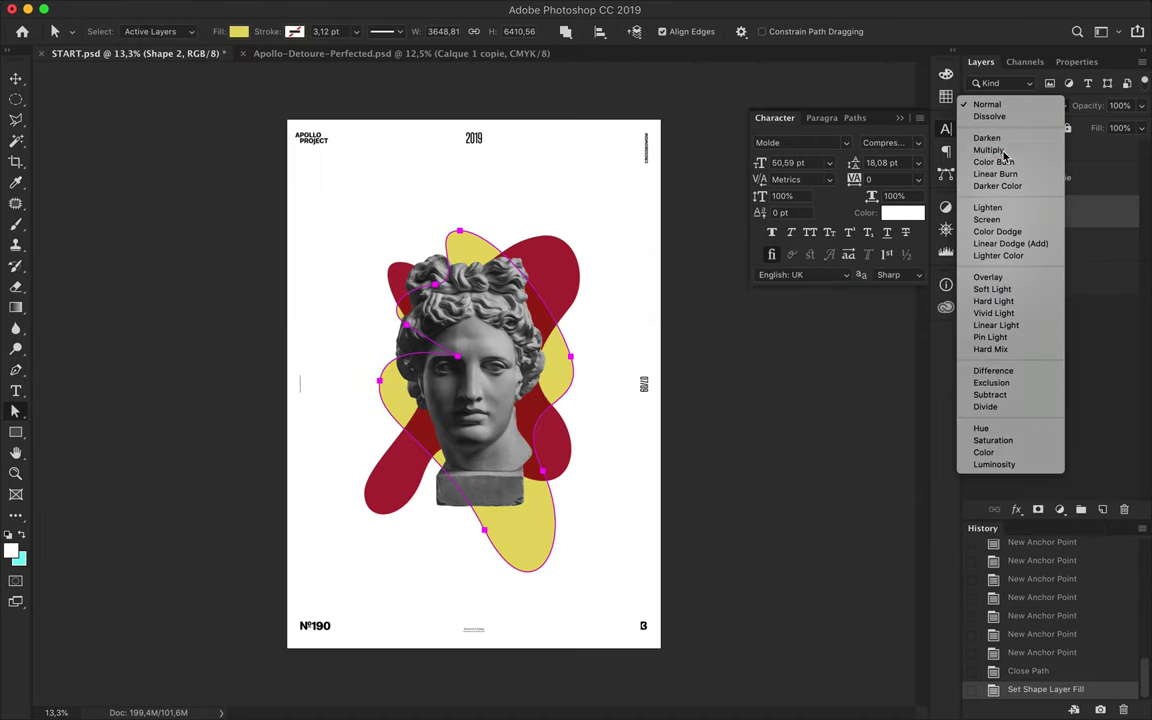
{"action": "left_click", "coordinate": [1000, 149]}
Start a third Pen outline curving from left of the head over the hair.
{"action": "key", "text": "v"}
{"action": "key", "text": "p"}
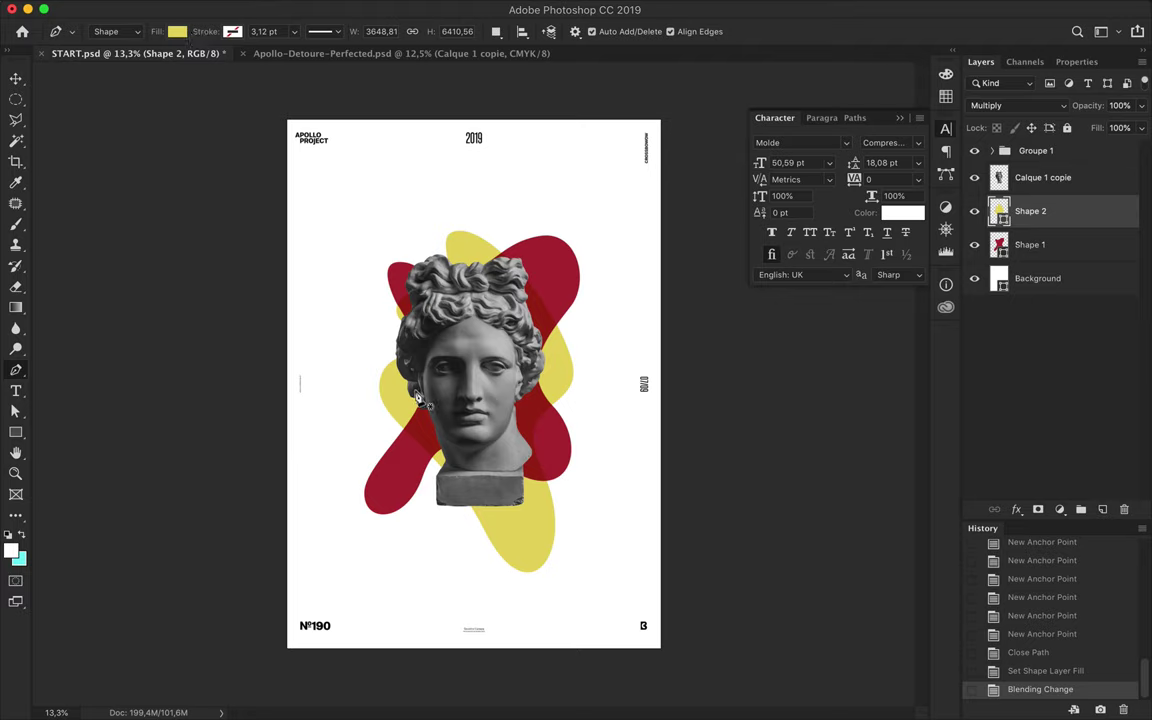
{"action": "left_click_drag", "start_coordinate": [405, 462], "coordinate": [367, 450]}
{"action": "left_click_drag", "start_coordinate": [408, 388], "coordinate": [395, 360]}
{"action": "left_click_drag", "start_coordinate": [361, 317], "coordinate": [365, 290]}
{"action": "left_click_drag", "start_coordinate": [412, 282], "coordinate": [421, 245]}
{"action": "mouse_move", "coordinate": [432, 198]}
{"action": "left_mouse_down"}
{"action": "mouse_move", "coordinate": [477, 224]}
{"action": "mouse_move", "coordinate": [617, 141]}
{"action": "left_mouse_up"}
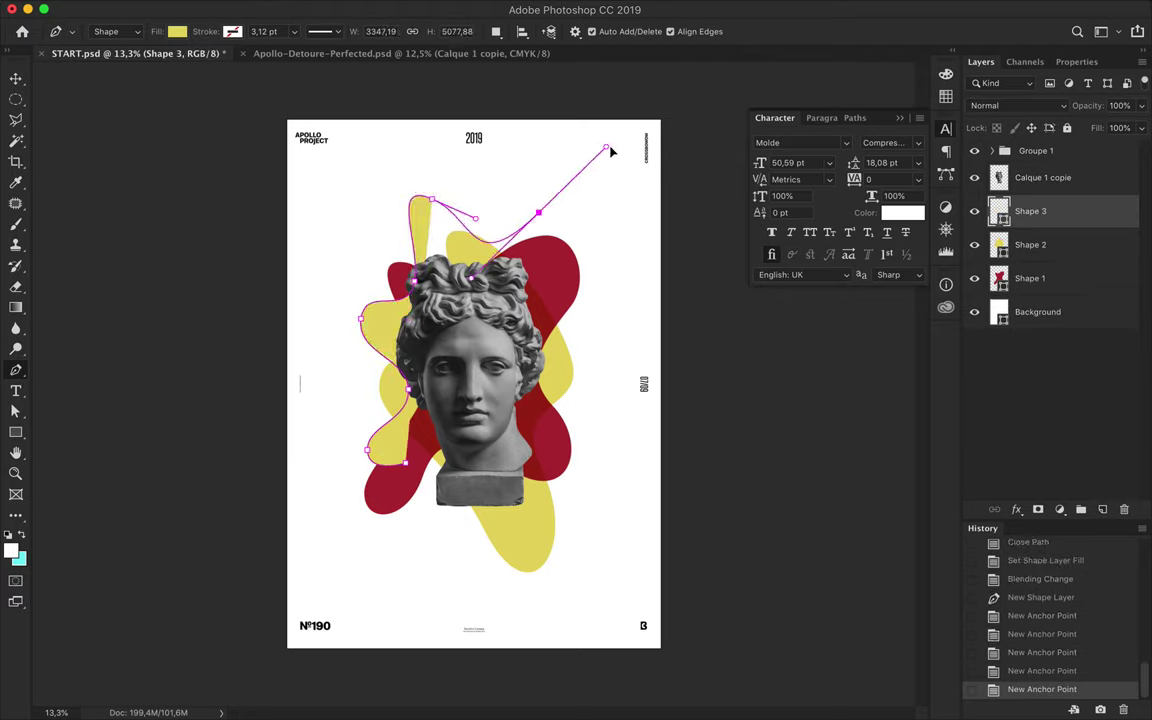
Close the third blob outline down the right side and reshape its lower edge.
{"action": "left_click", "coordinate": [561, 296]}
{"action": "left_click_drag", "start_coordinate": [578, 368], "coordinate": [571, 405]}
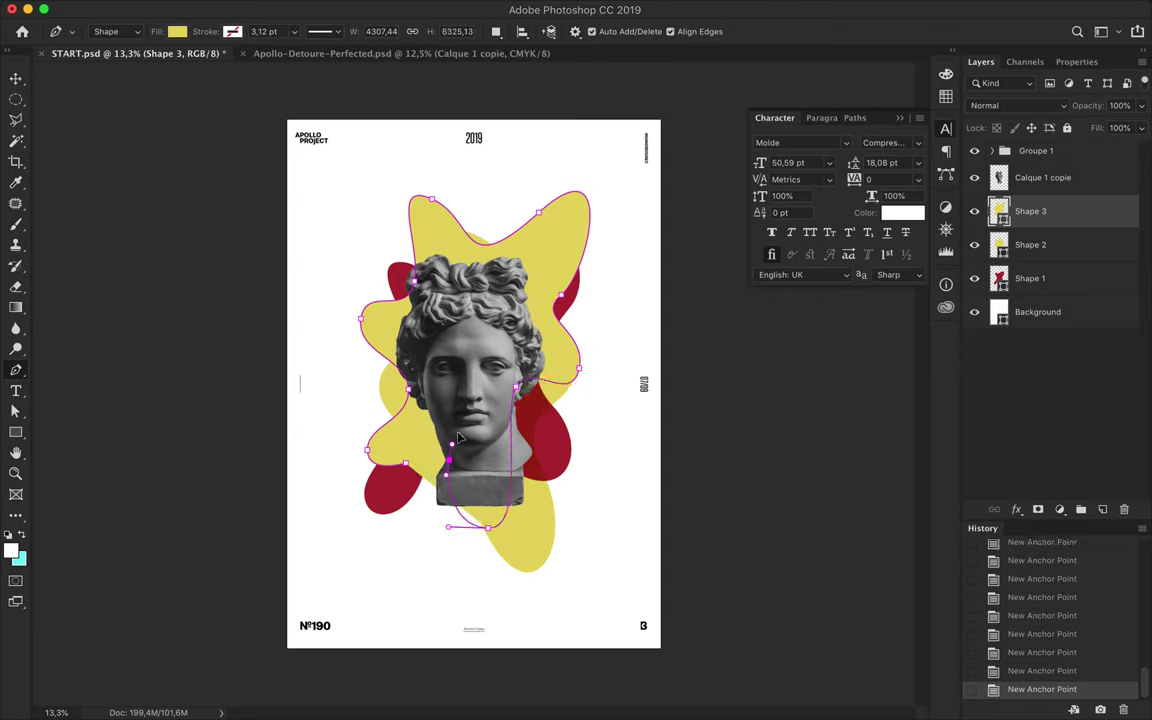
{"action": "left_click", "coordinate": [409, 470]}
{"action": "left_click_drag", "start_coordinate": [409, 470], "coordinate": [406, 467]}
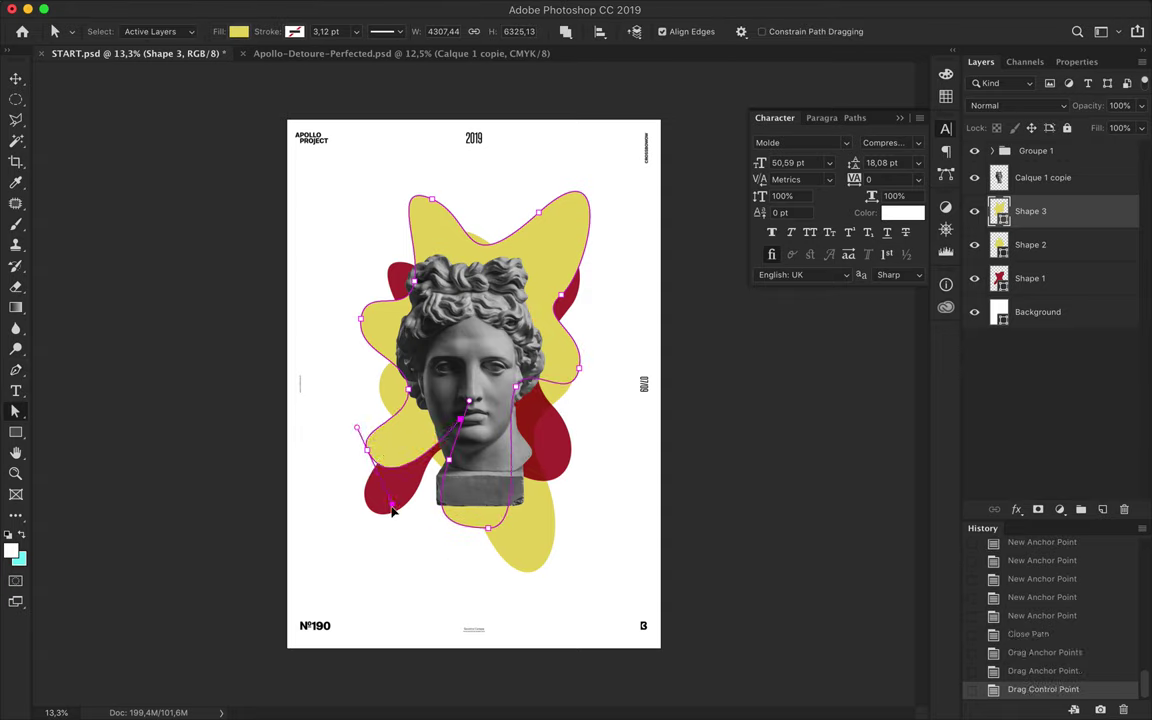
Fill the third blob blue and set its blend mode to Multiply.
{"action": "left_click", "coordinate": [238, 31]}
{"action": "left_click", "coordinate": [200, 122]}
{"action": "key", "text": "v"}
{"action": "left_click", "coordinate": [1018, 105]}
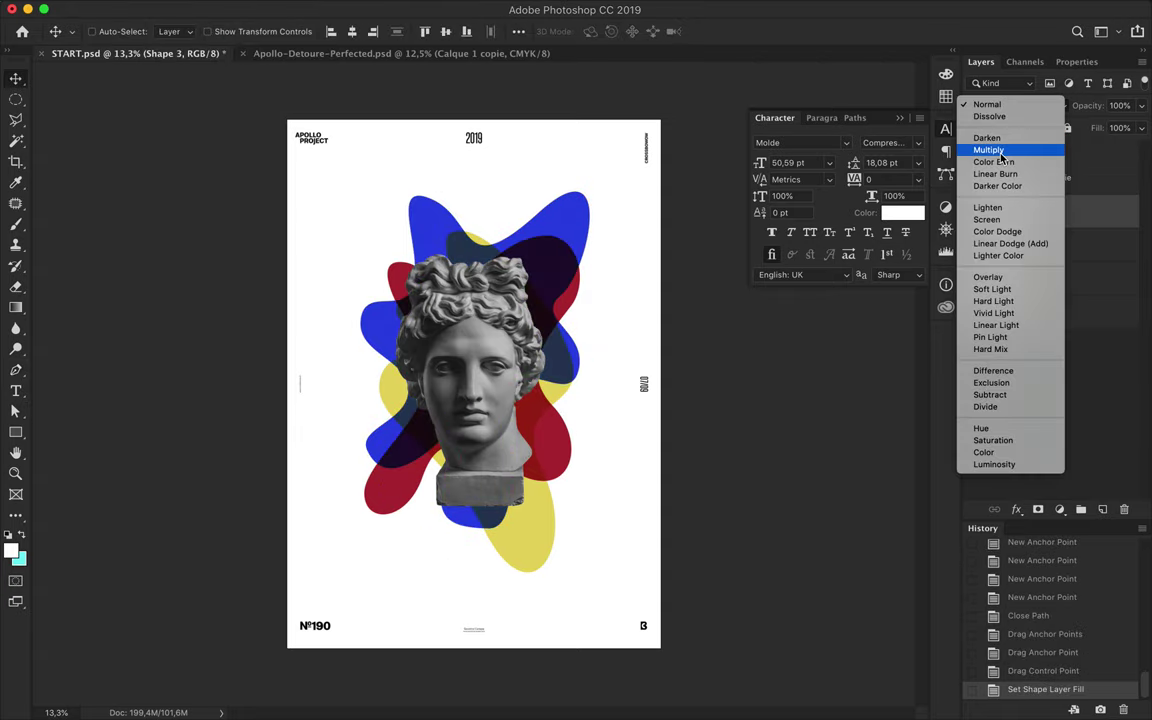
{"action": "left_click", "coordinate": [989, 150]}
Position the blue blob around the bust and reorder layers so red is on top.
{"action": "left_click_drag", "start_coordinate": [540, 230], "coordinate": [568, 247]}
{"action": "mouse_move", "coordinate": [1030, 211]}
{"action": "left_mouse_down"}
{"action": "mouse_move", "coordinate": [1029, 285]}
{"action": "mouse_move", "coordinate": [1057, 214]}
{"action": "left_mouse_up"}
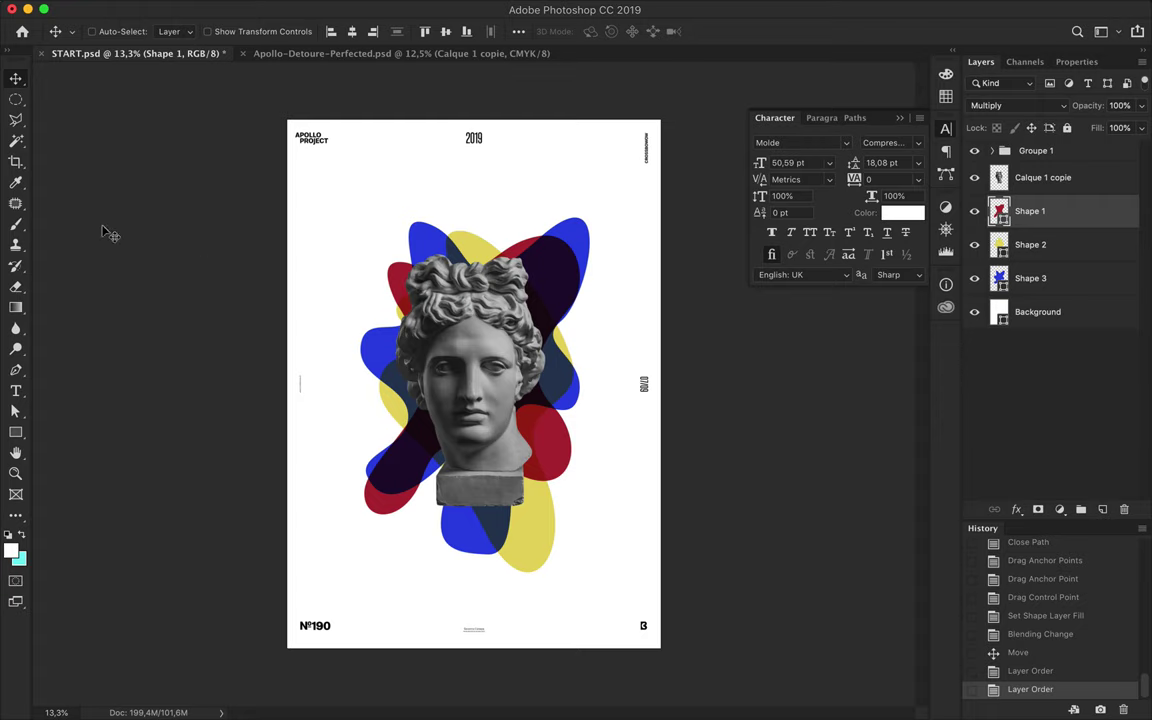
{"action": "scroll", "coordinate": [360, 289], "scroll_direction": "up", "scroll_amount": 3}
Draw two tiny red droplet shapes left of the head.
{"action": "key", "text": "p"}
{"action": "left_click", "coordinate": [310, 331]}
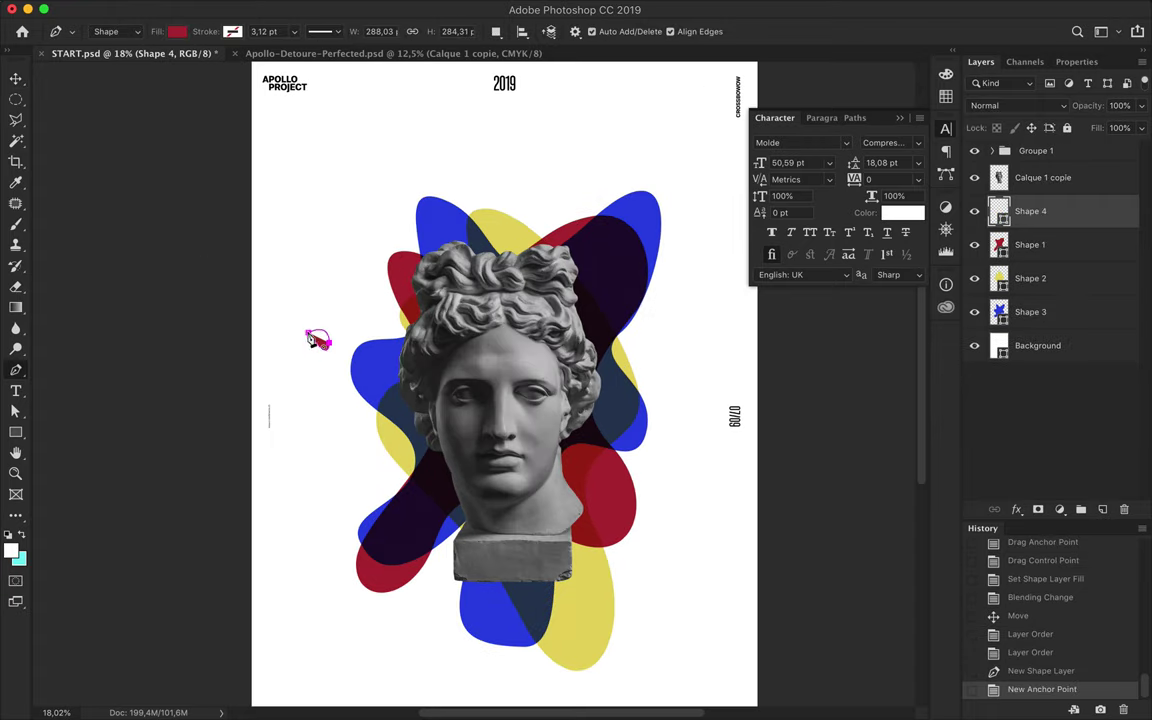
{"action": "left_click", "coordinate": [316, 334]}
{"action": "key", "text": "ctrl+z"}
{"action": "left_click", "coordinate": [329, 342]}
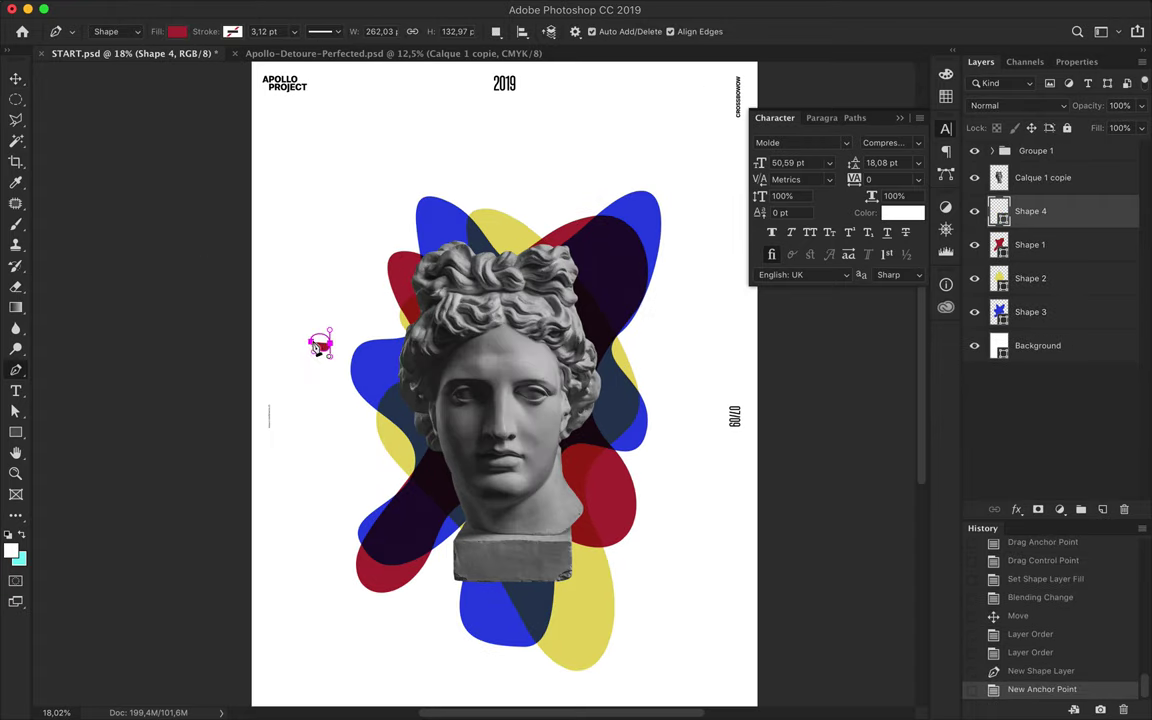
{"action": "scroll", "coordinate": [300, 320], "scroll_direction": "up", "scroll_amount": 2}
{"action": "left_click", "coordinate": [272, 297]}
{"action": "left_click", "coordinate": [285, 302]}
Draw four more small red droplets scattered to the right of the head.
{"action": "left_click", "coordinate": [272, 297]}
{"action": "left_click_drag", "start_coordinate": [737, 350], "coordinate": [757, 366]}
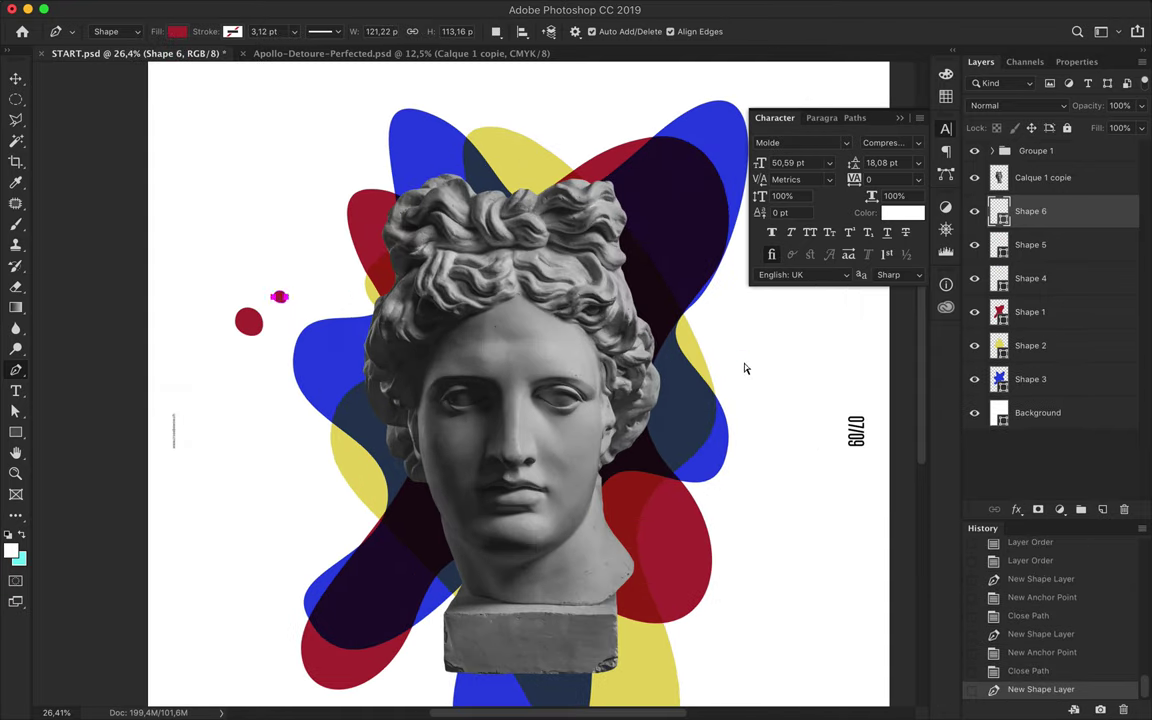
{"action": "left_click", "coordinate": [754, 364]}
{"action": "left_click", "coordinate": [737, 350]}
{"action": "left_click", "coordinate": [722, 343]}
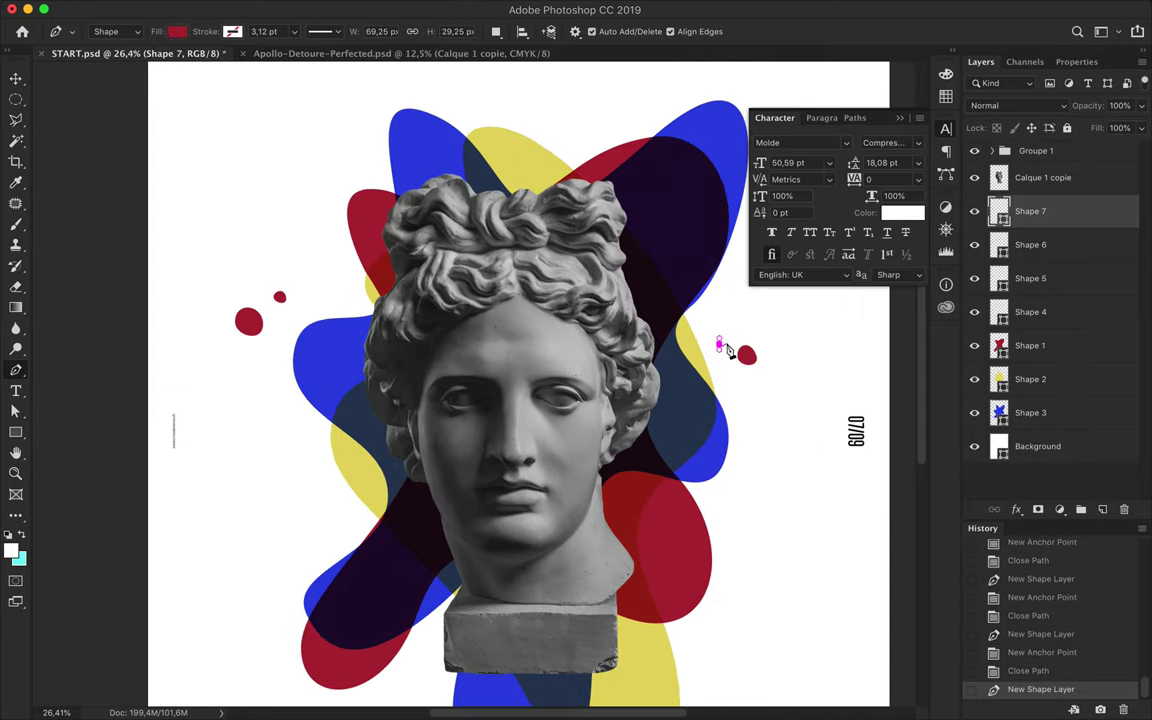
{"action": "left_click", "coordinate": [722, 343]}
{"action": "scroll", "coordinate": [766, 285], "scroll_direction": "up", "scroll_amount": 2}
{"action": "left_click", "coordinate": [708, 408]}
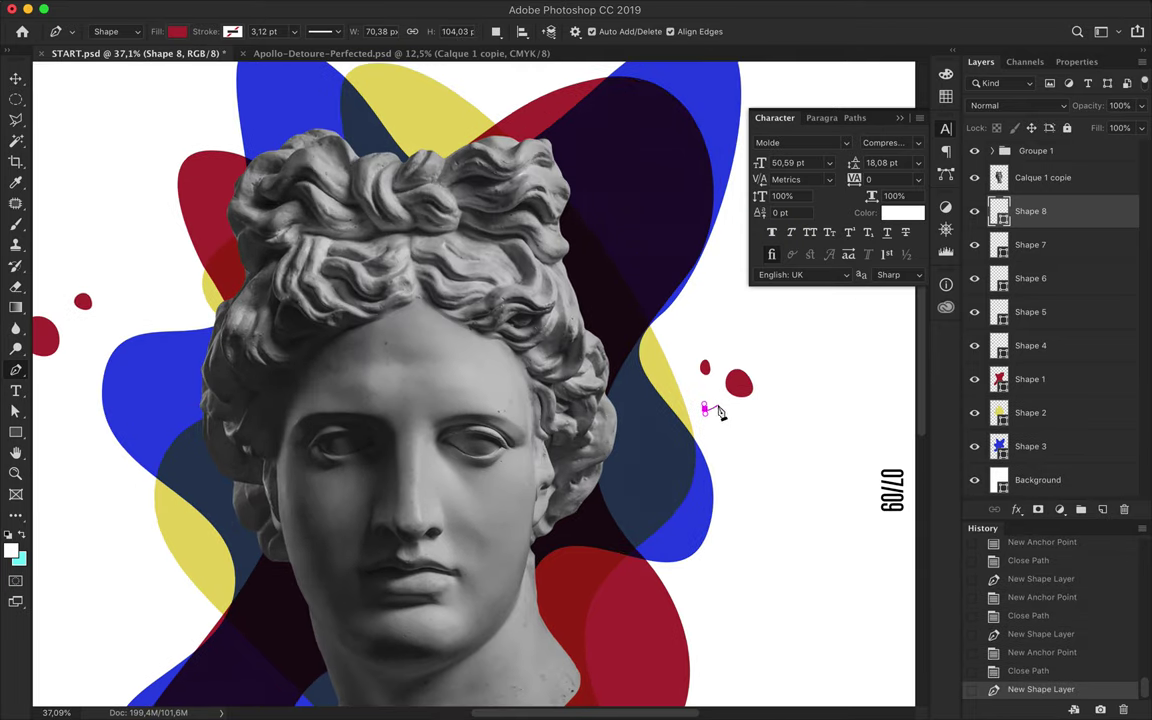
{"action": "left_click_drag", "start_coordinate": [774, 389], "coordinate": [775, 399]}
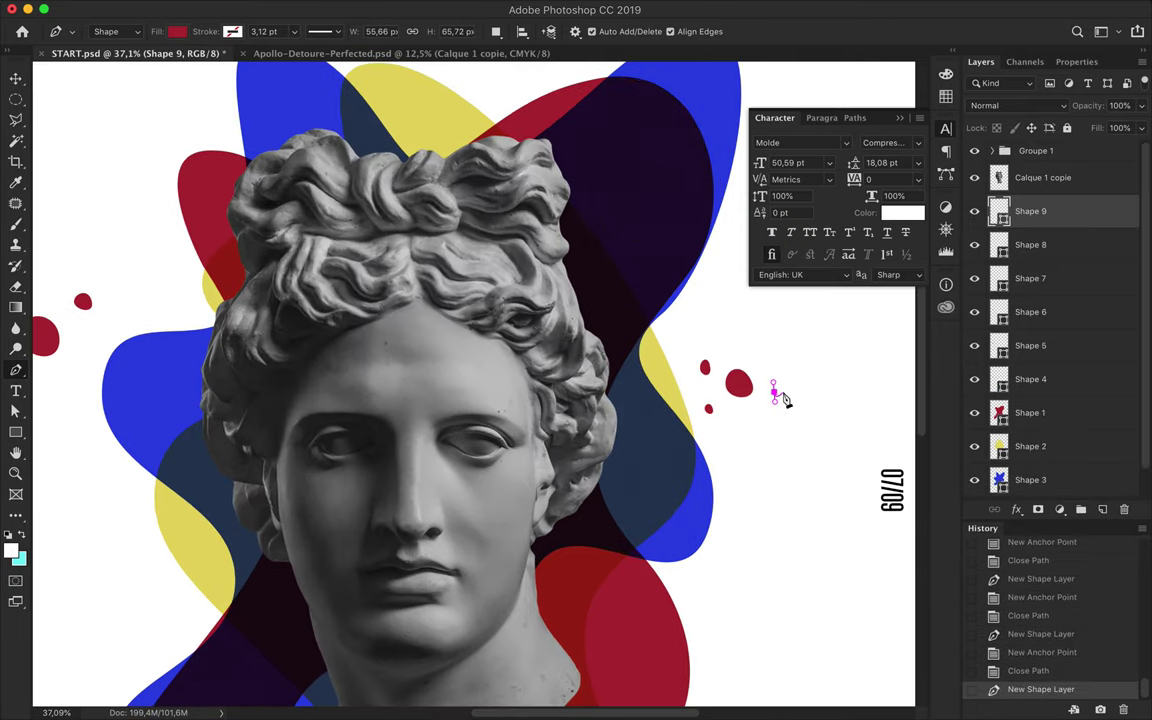
{"action": "left_click", "coordinate": [786, 384]}
{"action": "left_click", "coordinate": [780, 390]}
{"action": "scroll", "coordinate": [760, 425], "scroll_direction": "down", "scroll_amount": 2}
Recolour the last droplet's fill to blue.
{"action": "left_click", "coordinate": [177, 31]}
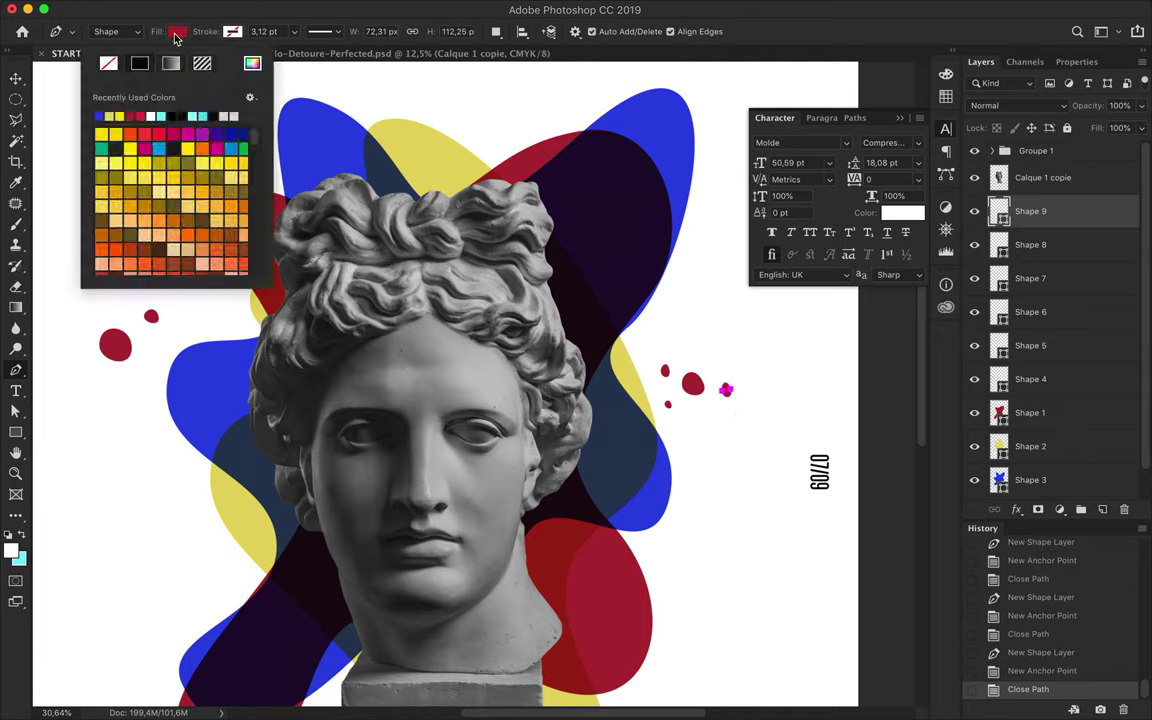
{"action": "key", "text": "a"}
{"action": "left_click", "coordinate": [239, 31]}
{"action": "left_click", "coordinate": [177, 92]}
Group all the droplet layers together and begin renaming the group.
{"action": "scroll", "coordinate": [501, 123], "scroll_direction": "up", "scroll_amount": 4}
{"action": "left_click", "coordinate": [1030, 379], "text": "shift"}
{"action": "left_click", "coordinate": [1082, 514]}
{"action": "double_click", "coordinate": [1035, 204]}
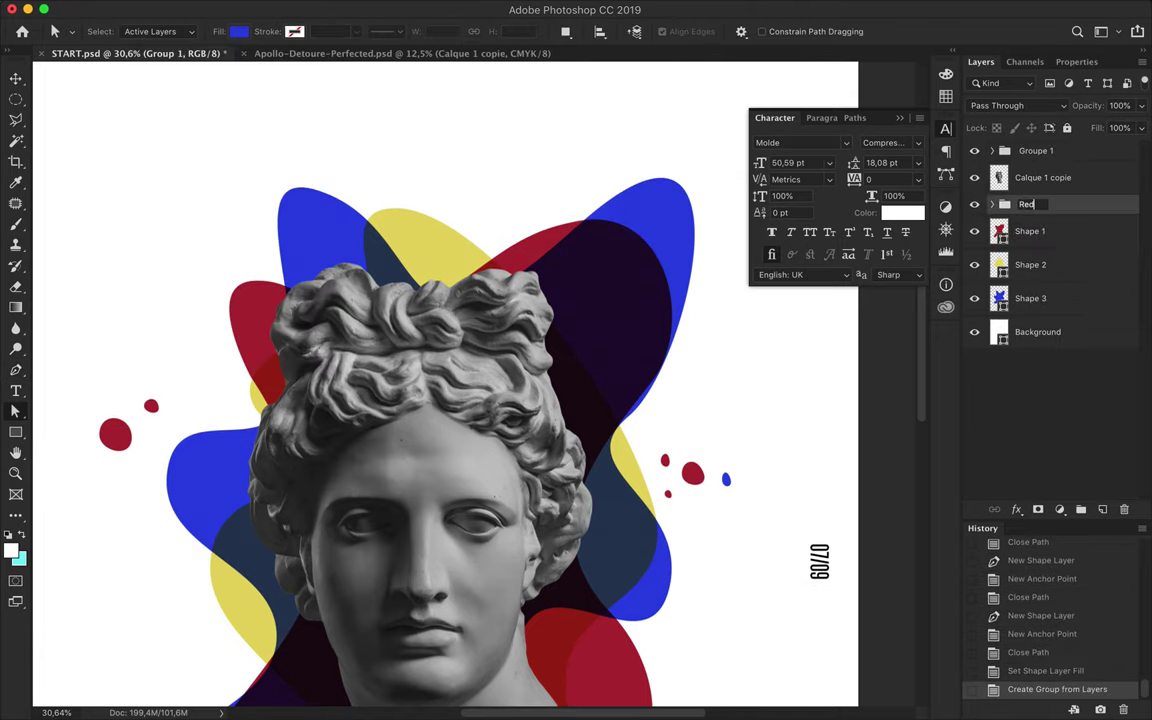
Name the droplet group 'Red forms' and select its small dot shape.
{"action": "key", "text": "XF86AudioRaiseVolume"}
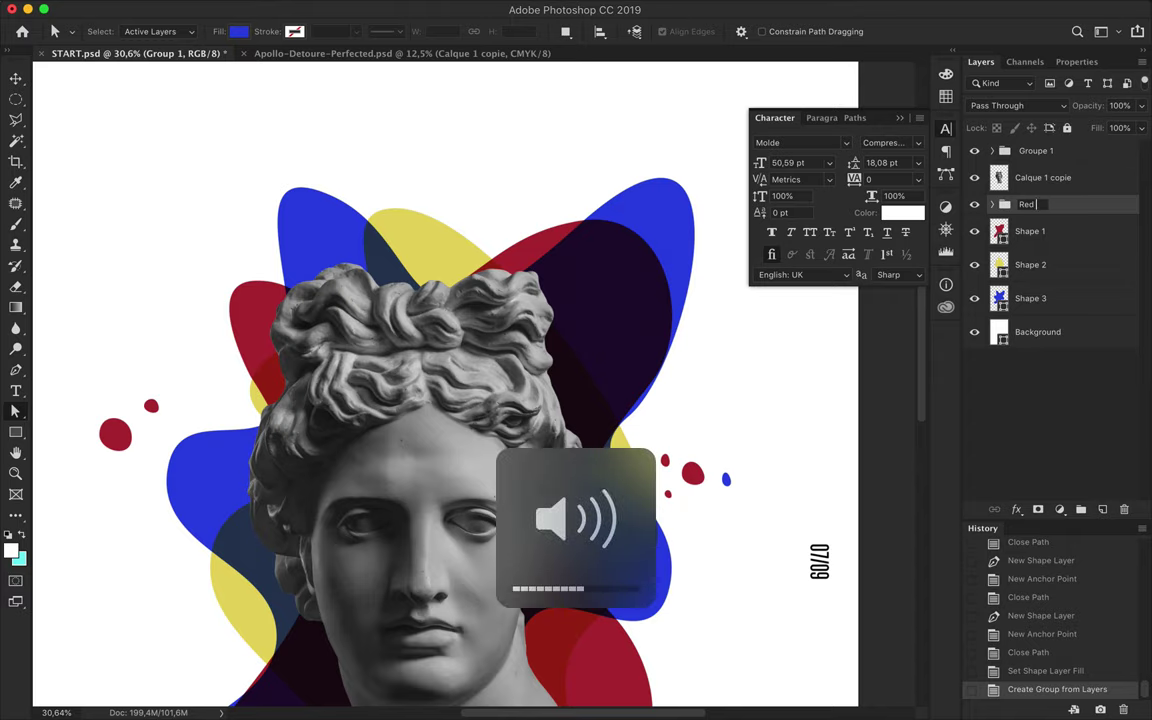
{"action": "type", "text": "Sorms"}
{"action": "key", "text": "Return"}
{"action": "scroll", "coordinate": [740, 410], "scroll_direction": "down", "scroll_amount": 2}
{"action": "scroll", "coordinate": [740, 410], "scroll_direction": "right", "scroll_amount": 3}
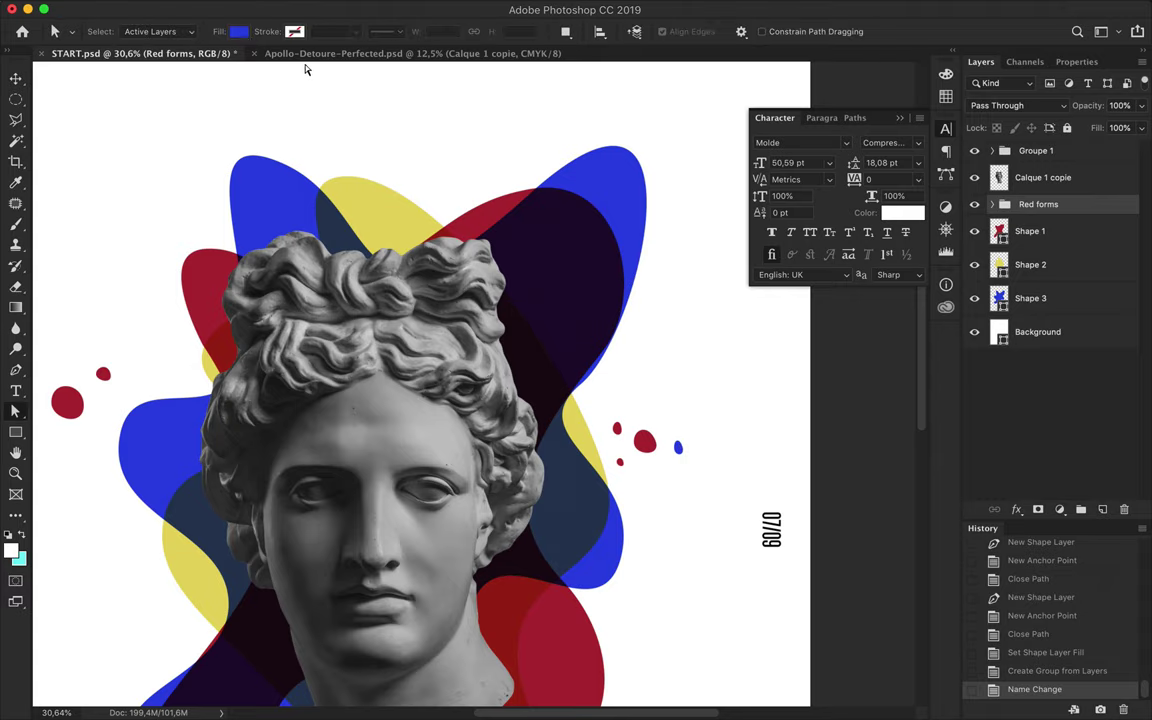
{"action": "left_click", "coordinate": [679, 447], "text": "ctrl"}
{"action": "left_click", "coordinate": [240, 31]}
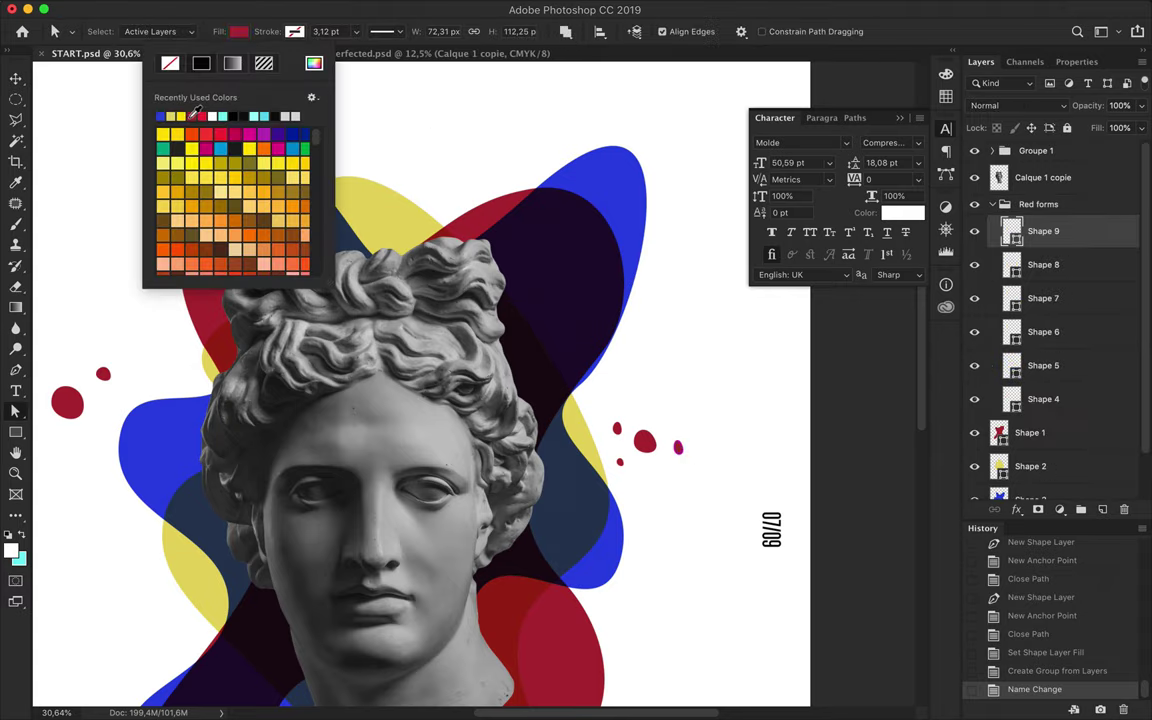
Draw a first small droplet shape above the hair and fill it blue from the swatches.
{"action": "left_click", "coordinate": [160, 96]}
{"action": "scroll", "coordinate": [430, 186], "scroll_direction": "up", "scroll_amount": 2}
{"action": "scroll", "coordinate": [430, 186], "scroll_direction": "left", "scroll_amount": 1}
{"action": "scroll", "coordinate": [425, 184], "scroll_direction": "up", "scroll_amount": 1}
{"action": "key", "text": "p"}
{"action": "left_click", "coordinate": [468, 245]}
{"action": "left_click", "coordinate": [476, 252]}
{"action": "left_click", "coordinate": [468, 245]}
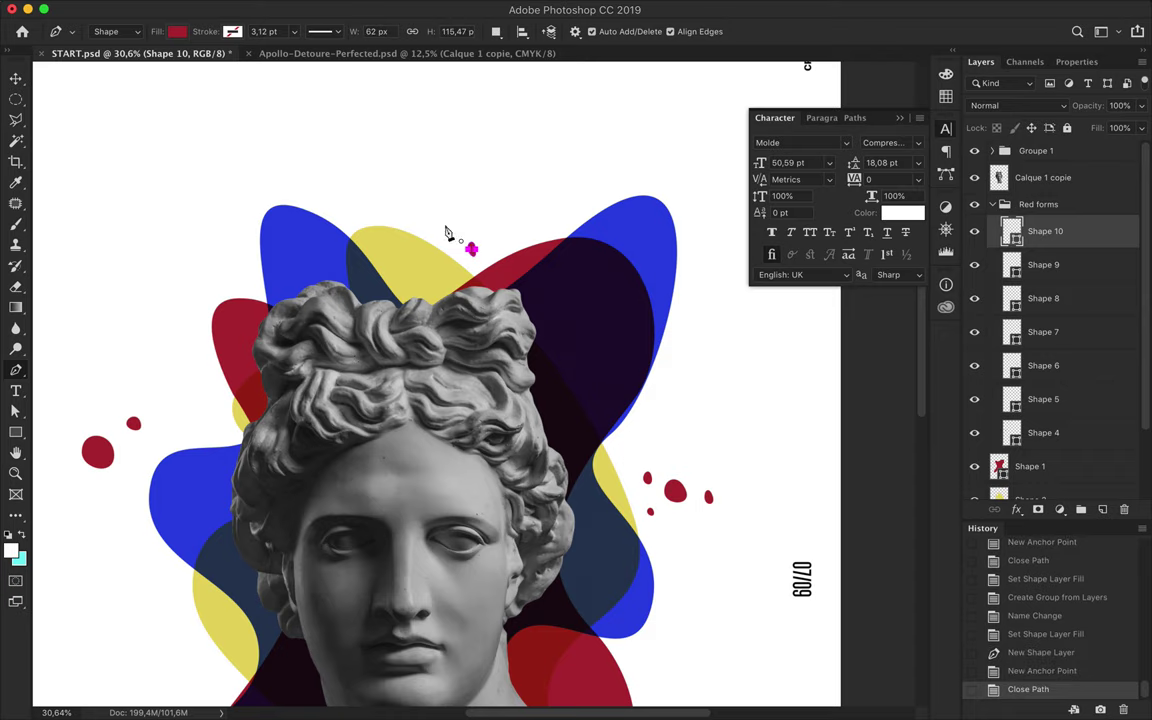
{"action": "left_click", "coordinate": [178, 31]}
{"action": "left_click", "coordinate": [438, 208]}
Add two more small blue droplets above the bust's hair.
{"action": "left_click", "coordinate": [437, 201]}
{"action": "left_click", "coordinate": [451, 205]}
{"action": "left_click", "coordinate": [437, 201]}
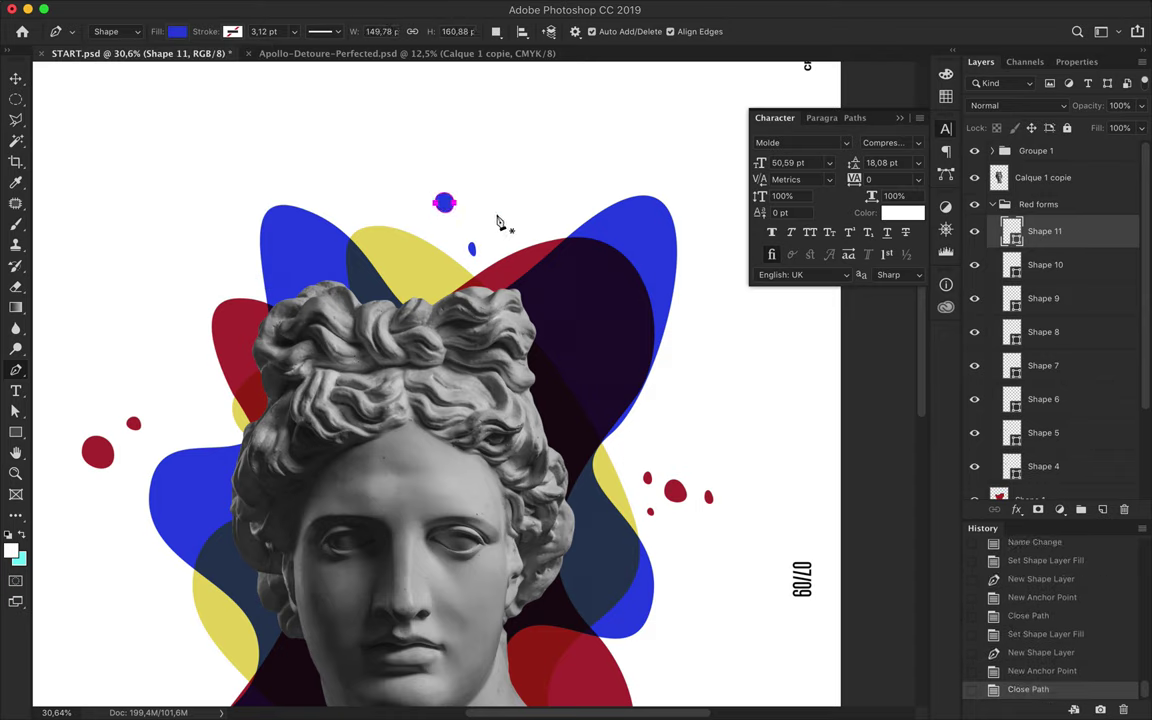
{"action": "left_click", "coordinate": [488, 219]}
{"action": "left_click", "coordinate": [499, 213]}
{"action": "left_click", "coordinate": [488, 219]}
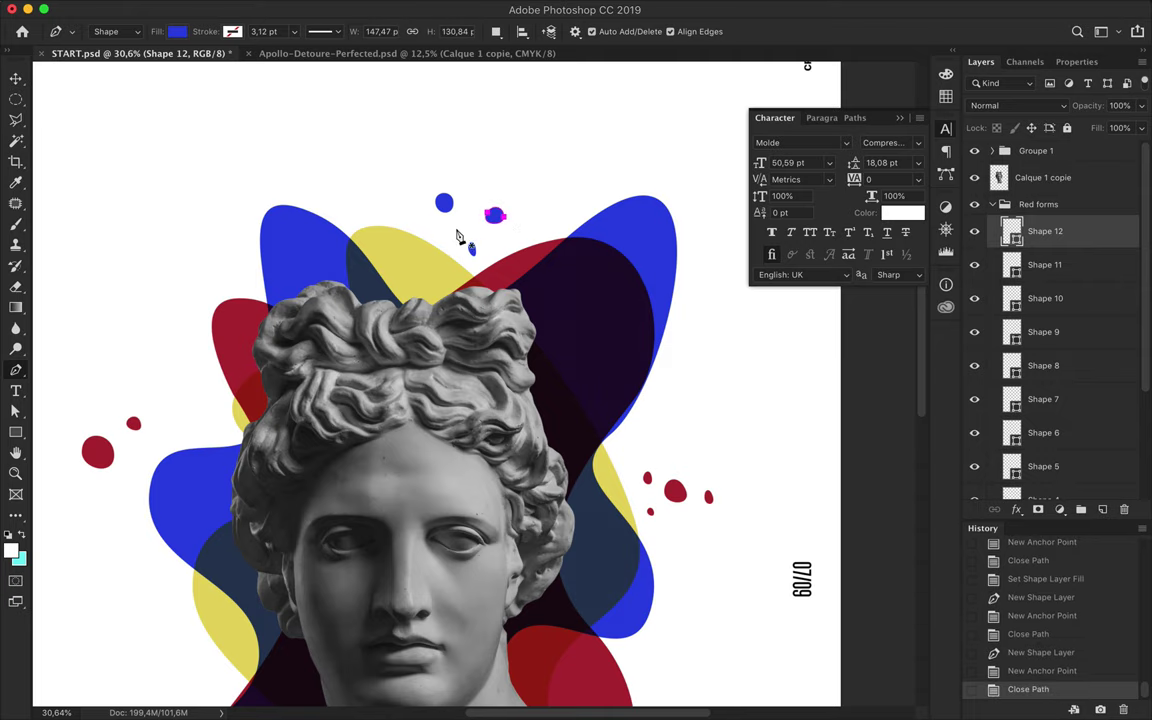
{"action": "scroll", "coordinate": [458, 226], "scroll_direction": "up", "scroll_amount": 3}
{"action": "scroll", "coordinate": [458, 240], "scroll_direction": "up", "scroll_amount": 2}
Add three more tiny blue droplets across the top of the hair, moving rightward.
{"action": "left_click", "coordinate": [452, 214]}
{"action": "left_click", "coordinate": [449, 230]}
{"action": "left_click", "coordinate": [452, 214]}
{"action": "left_click", "coordinate": [560, 268]}
{"action": "left_click", "coordinate": [566, 286]}
{"action": "left_click", "coordinate": [560, 268]}
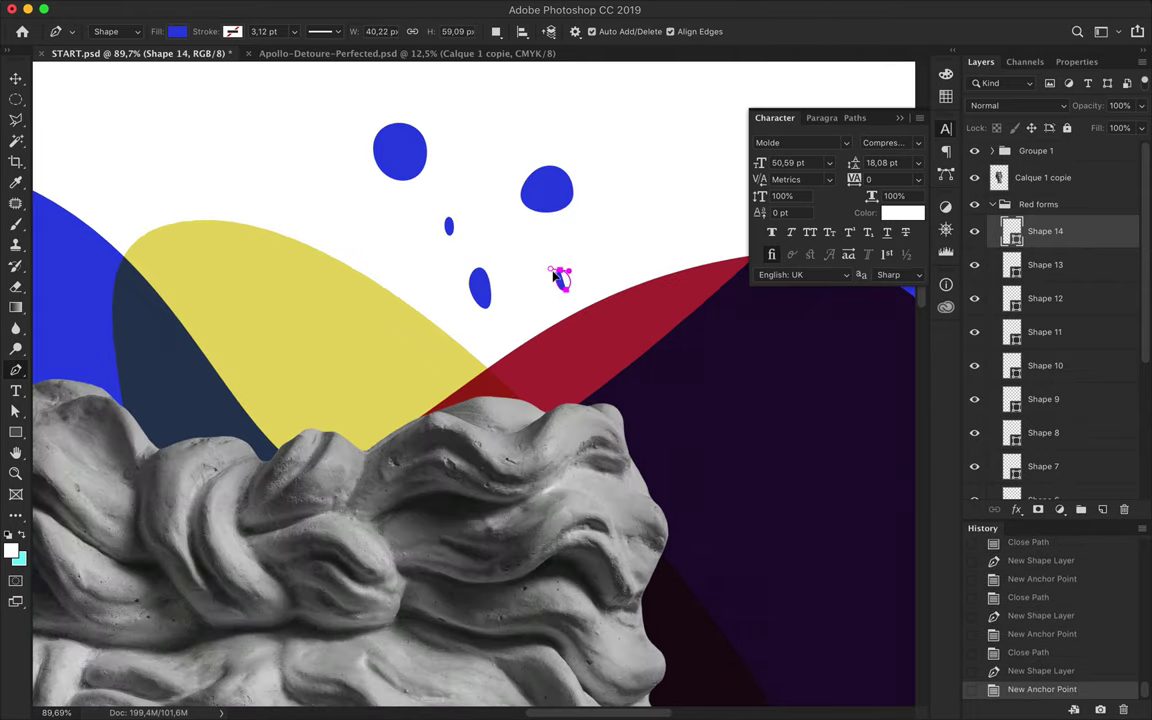
{"action": "scroll", "coordinate": [590, 287], "scroll_direction": "up", "scroll_amount": 3}
{"action": "left_click", "coordinate": [629, 281]}
{"action": "left_click", "coordinate": [630, 296]}
{"action": "left_click", "coordinate": [629, 281]}
Add blue droplets at the lower left and between the existing ones.
{"action": "left_click", "coordinate": [364, 384]}
{"action": "left_click", "coordinate": [385, 376]}
{"action": "left_click", "coordinate": [362, 385]}
{"action": "left_click", "coordinate": [471, 262]}
{"action": "left_click", "coordinate": [471, 279]}
{"action": "left_click", "coordinate": [471, 262]}
{"action": "left_click", "coordinate": [492, 326]}
{"action": "left_click", "coordinate": [492, 343]}
{"action": "left_click", "coordinate": [492, 326]}
{"action": "scroll", "coordinate": [494, 355], "scroll_direction": "down", "scroll_amount": 2}
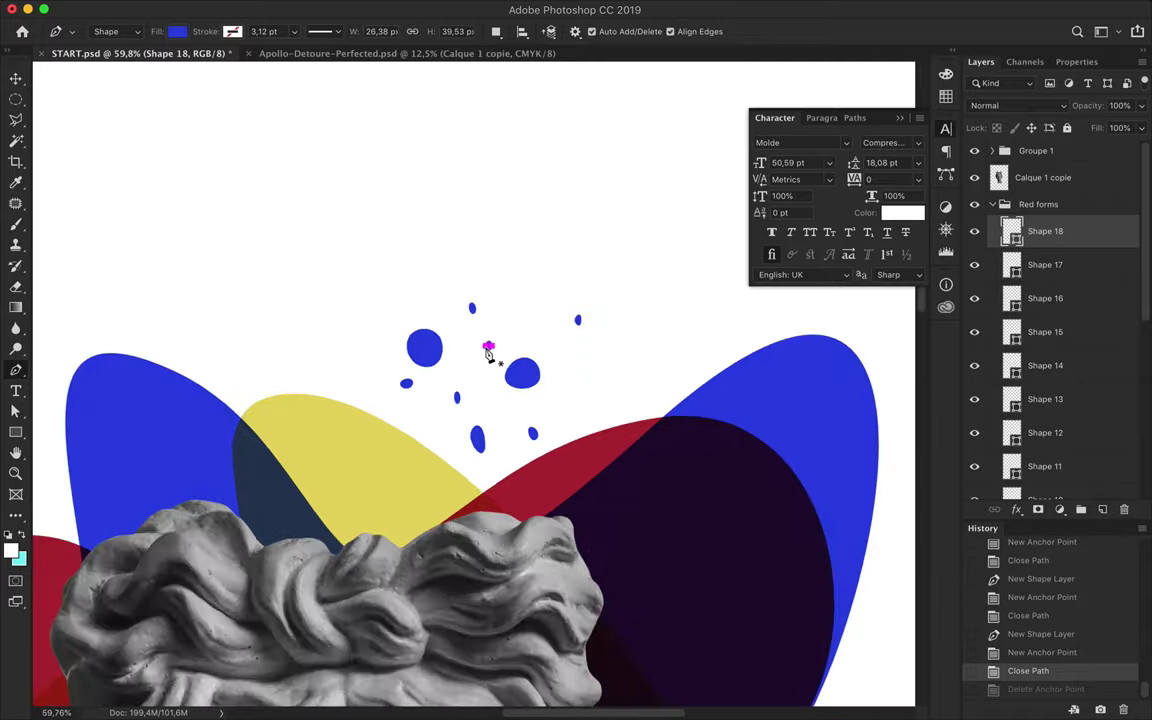
{"action": "scroll", "coordinate": [489, 357], "scroll_direction": "down", "scroll_amount": 10}
Scatter four blue droplets below-left of the bust base, including a larger one.
{"action": "left_click", "coordinate": [353, 526]}
{"action": "left_click", "coordinate": [354, 515]}
{"action": "left_click", "coordinate": [354, 525]}
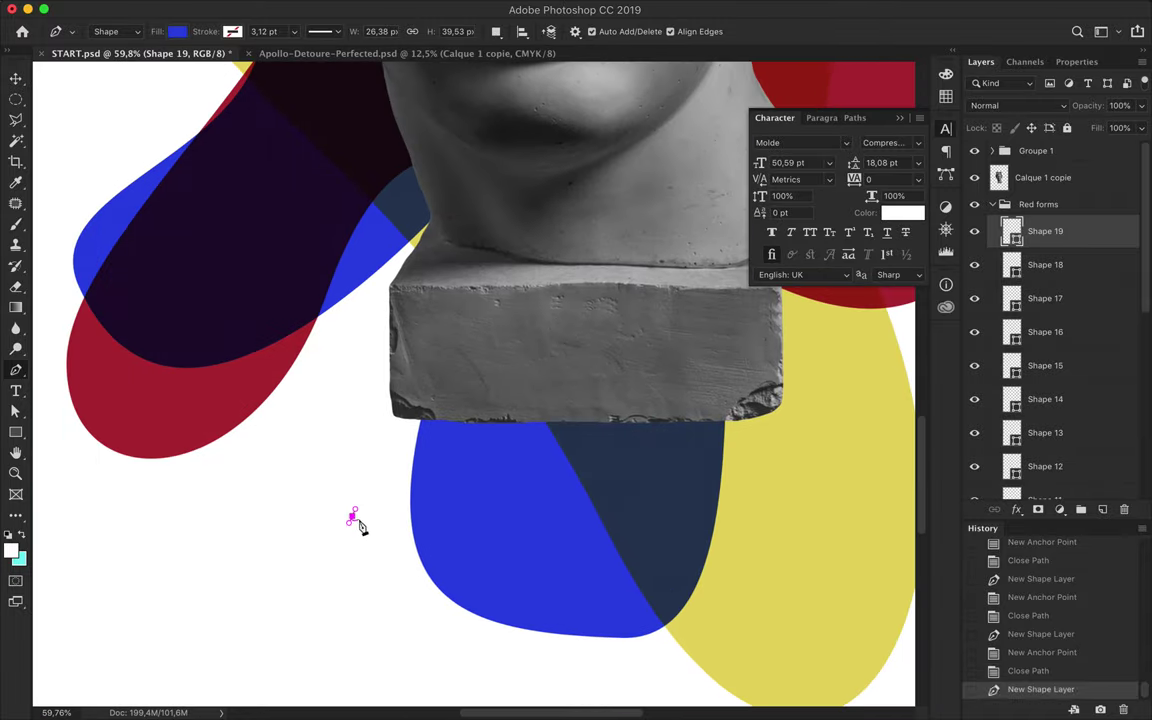
{"action": "left_click", "coordinate": [330, 479]}
{"action": "left_click", "coordinate": [330, 501]}
{"action": "left_click", "coordinate": [330, 479]}
{"action": "left_click", "coordinate": [277, 557]}
{"action": "left_click", "coordinate": [282, 565]}
{"action": "left_click", "coordinate": [277, 557]}
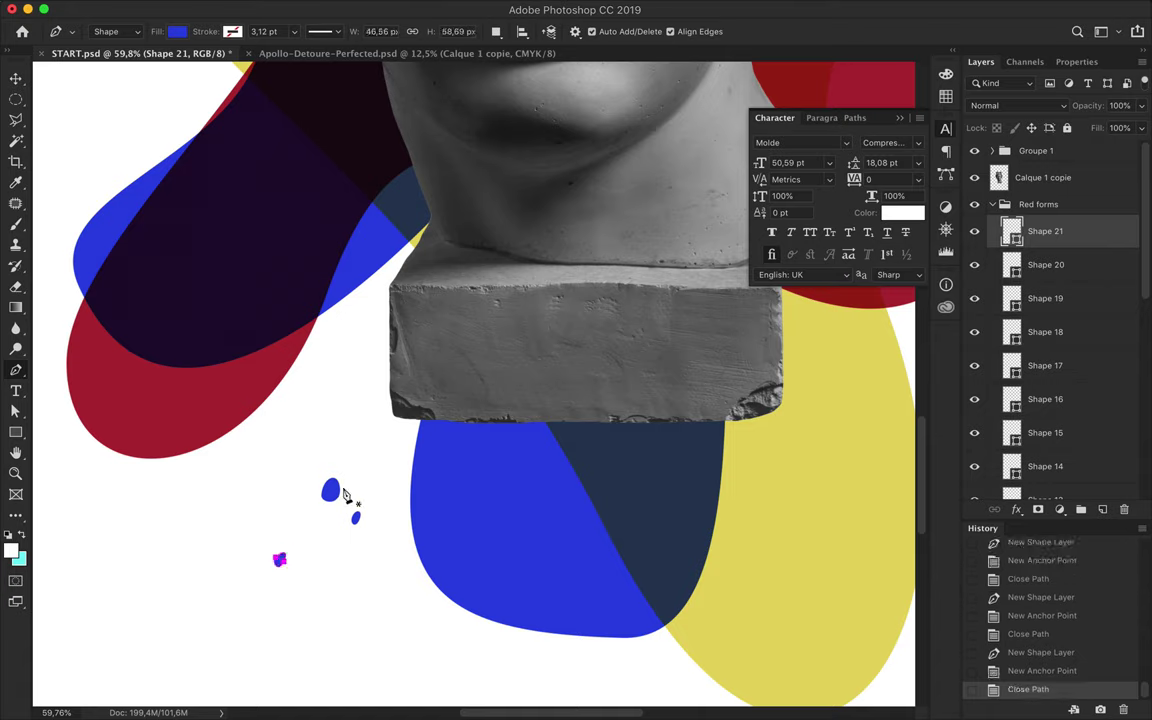
{"action": "left_click", "coordinate": [330, 556]}
{"action": "left_click", "coordinate": [353, 569]}
{"action": "left_click", "coordinate": [328, 565]}
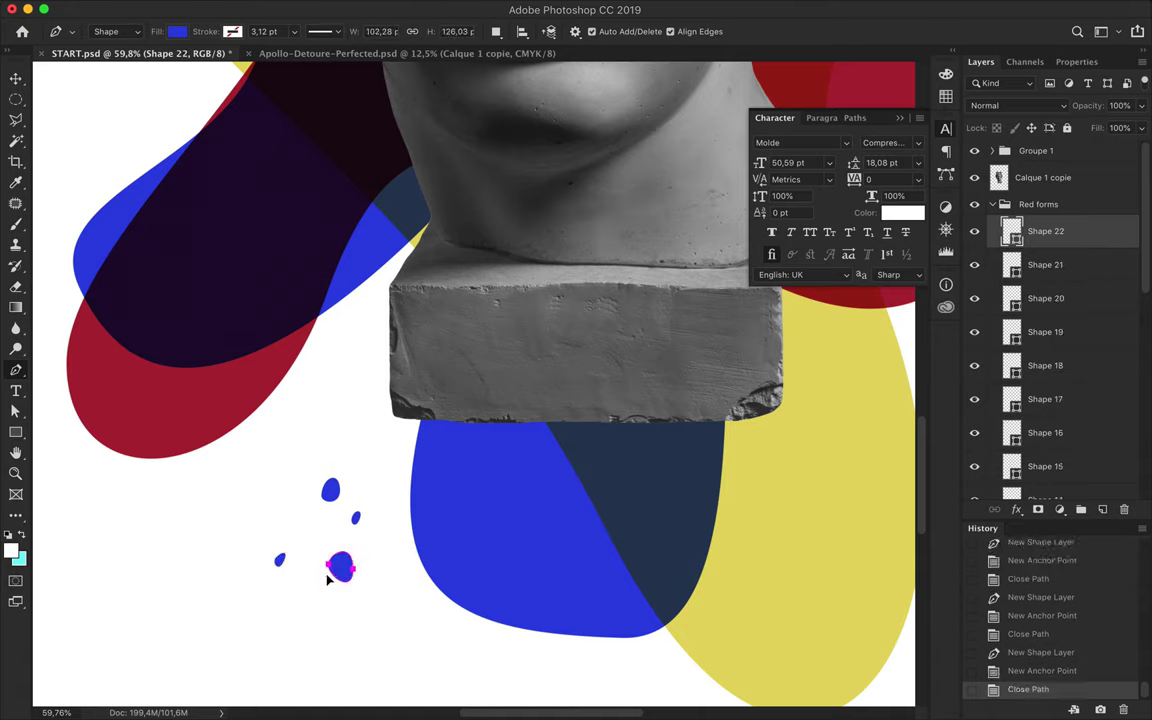
Add several more blue droplets around the lower-left cluster, undoing one stray anchor.
{"action": "left_click", "coordinate": [253, 458]}
{"action": "key", "text": "ctrl+alt+z"}
{"action": "key", "text": "ctrl+alt+z"}
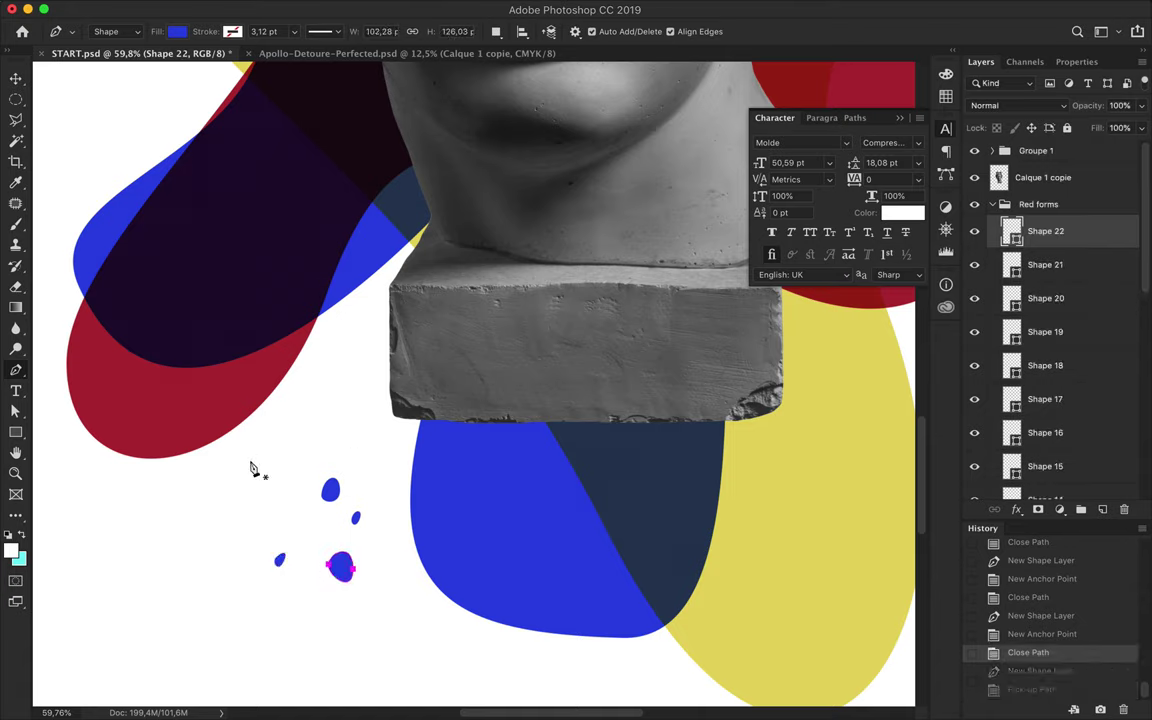
{"action": "left_click", "coordinate": [251, 463]}
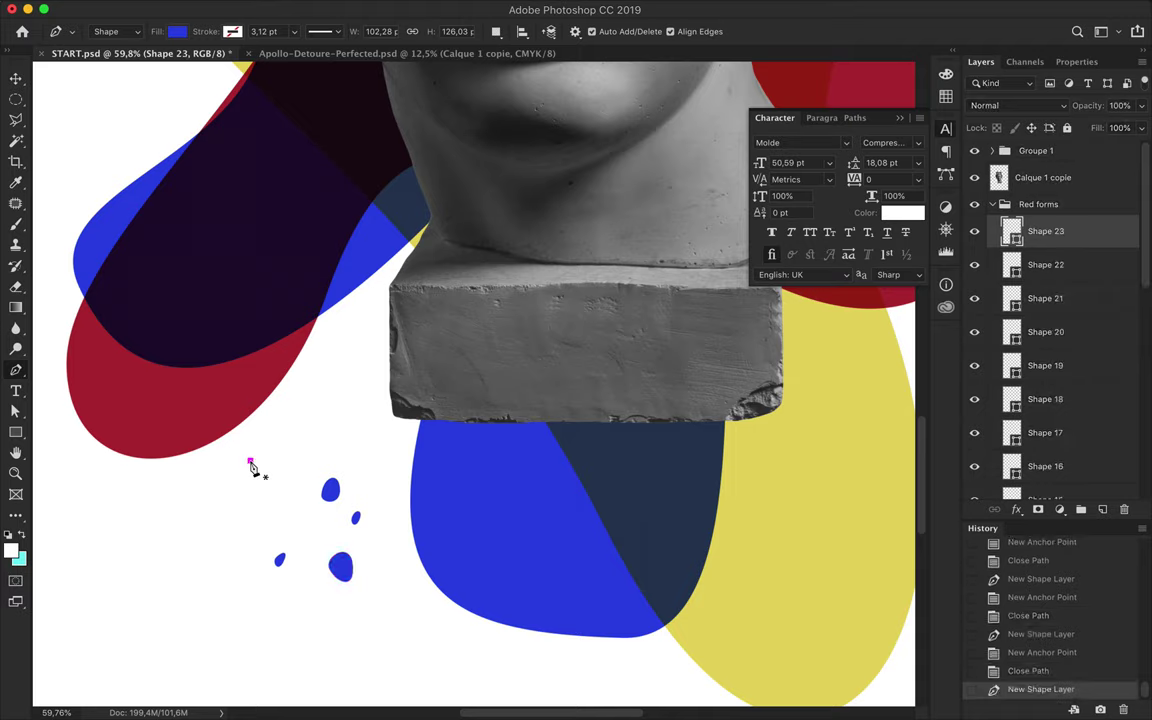
{"action": "mouse_move", "coordinate": [277, 462]}
{"action": "left_mouse_down"}
{"action": "mouse_move", "coordinate": [249, 473]}
{"action": "mouse_move", "coordinate": [290, 516]}
{"action": "left_mouse_up"}
{"action": "left_click", "coordinate": [276, 506]}
{"action": "left_click", "coordinate": [275, 506]}
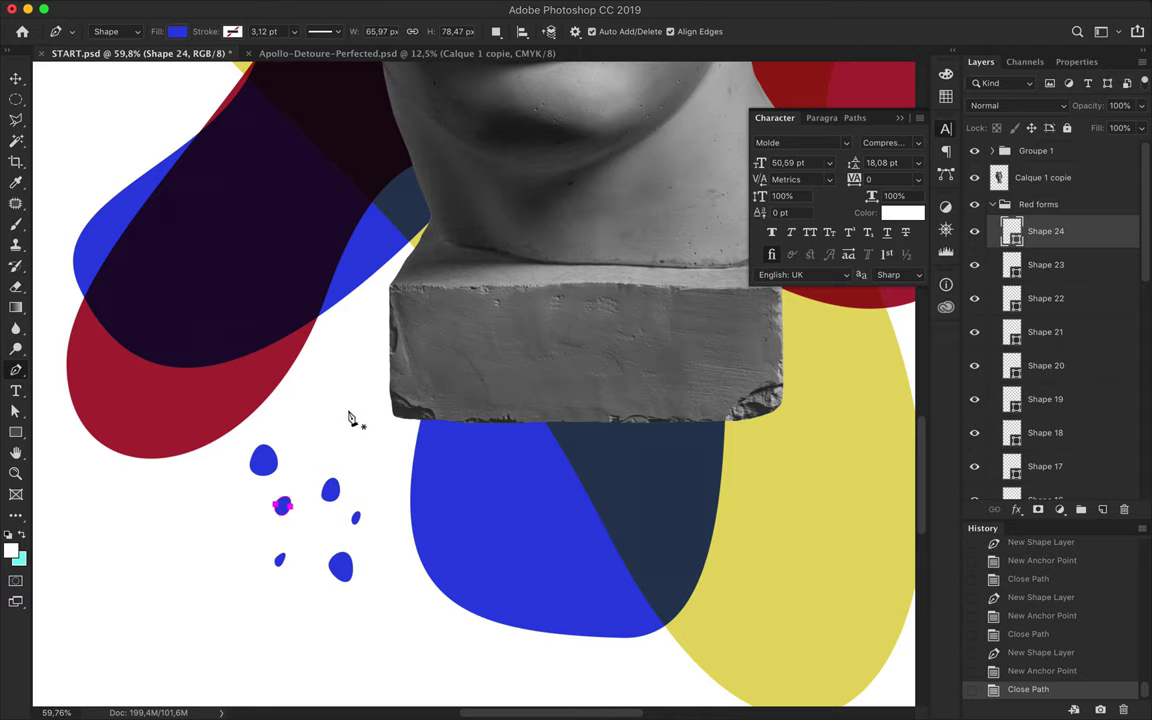
{"action": "left_click", "coordinate": [247, 613]}
{"action": "left_click", "coordinate": [299, 457]}
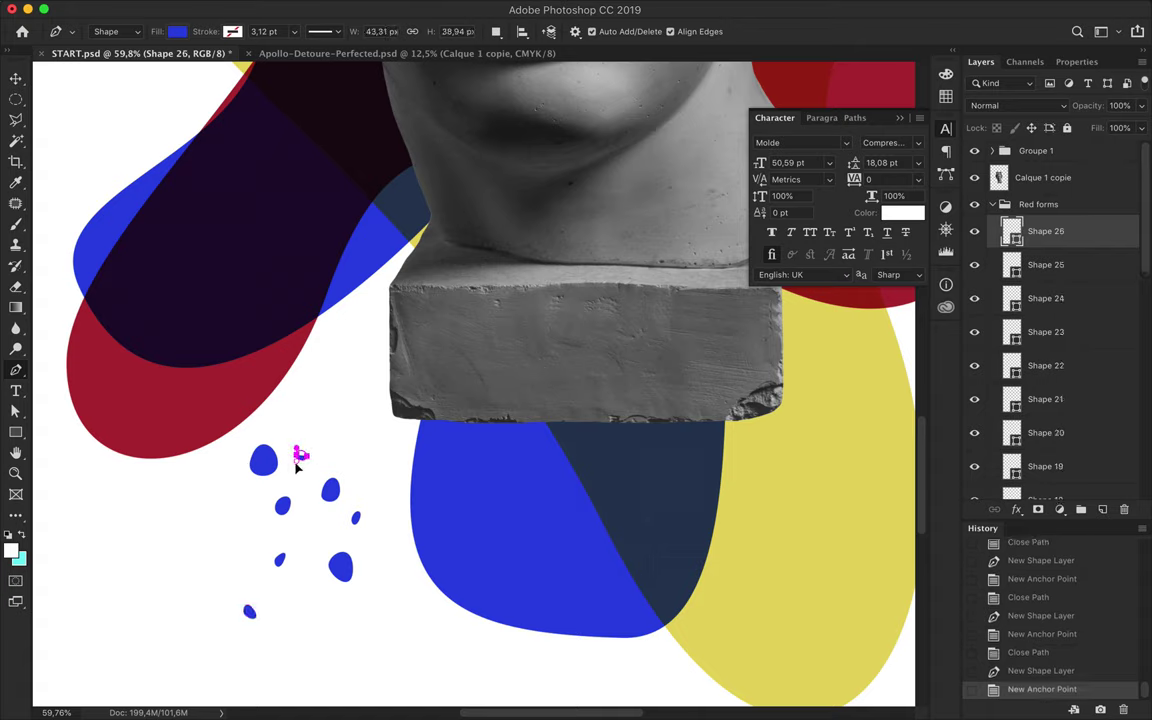
{"action": "left_click", "coordinate": [233, 520]}
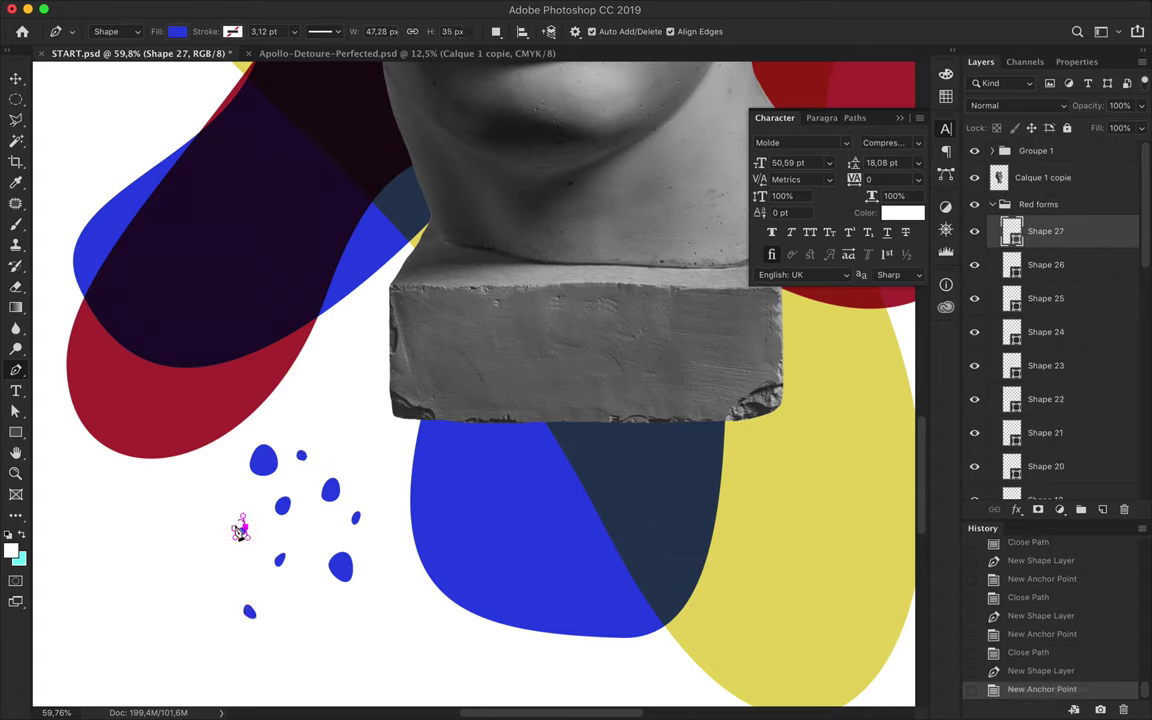
{"action": "left_click", "coordinate": [376, 433]}
{"action": "left_click", "coordinate": [376, 433]}
{"action": "left_click", "coordinate": [332, 414]}
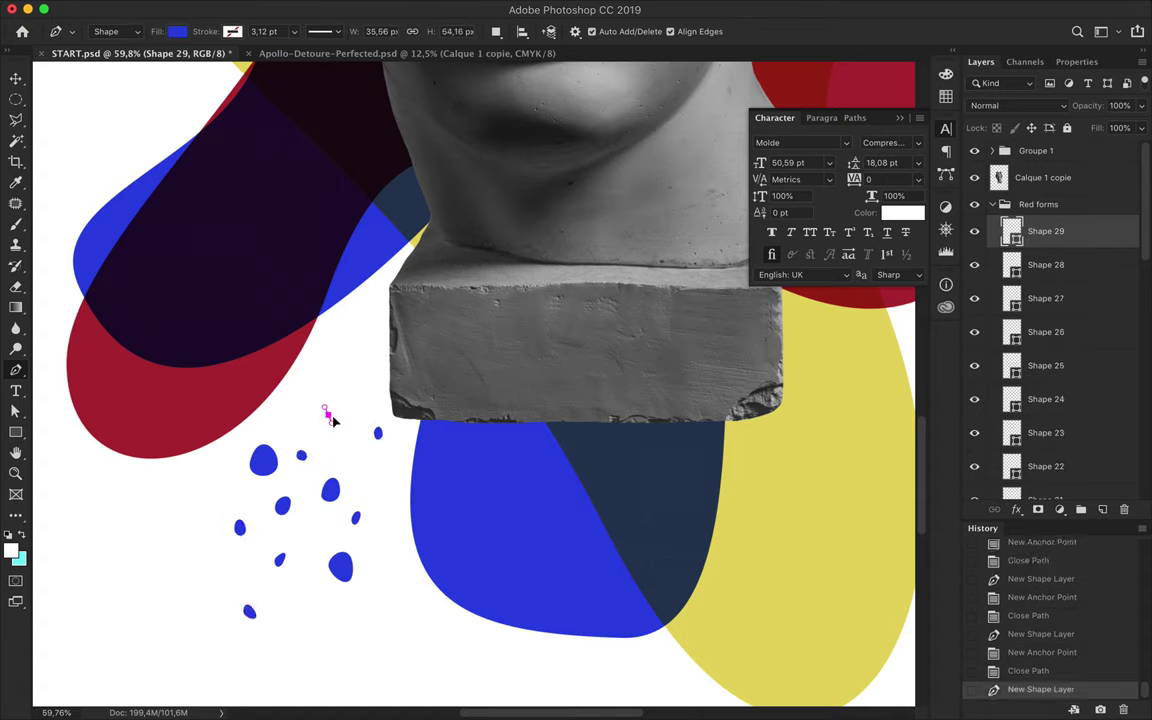
{"action": "left_click", "coordinate": [403, 600]}
{"action": "left_click", "coordinate": [200, 492]}
{"action": "scroll", "coordinate": [403, 493], "scroll_direction": "down", "scroll_amount": 2}
Drag the large blue blob's bottom anchor and handle to reshape its lower curve.
{"action": "key", "text": "v"}
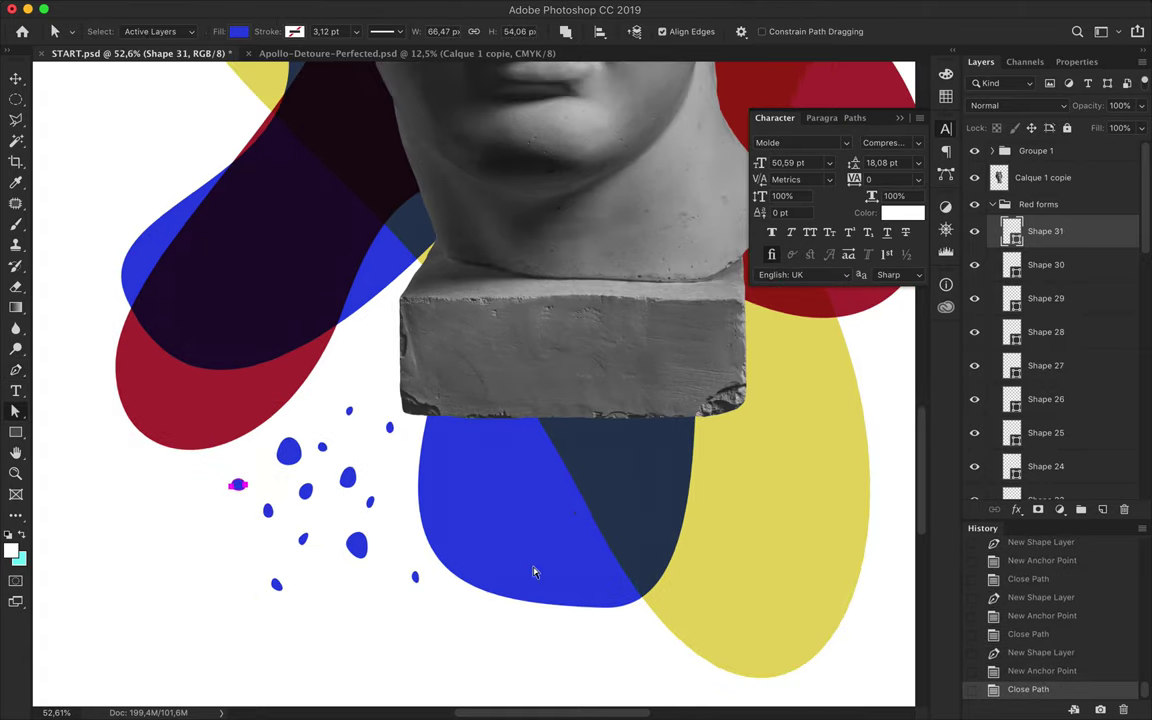
{"action": "left_click", "coordinate": [536, 555]}
{"action": "key", "text": "a"}
{"action": "mouse_move", "coordinate": [607, 612]}
{"action": "left_mouse_down"}
{"action": "mouse_move", "coordinate": [442, 674]}
{"action": "mouse_move", "coordinate": [715, 476]}
{"action": "left_mouse_up"}
{"action": "left_click_drag", "start_coordinate": [560, 596], "coordinate": [630, 680]}
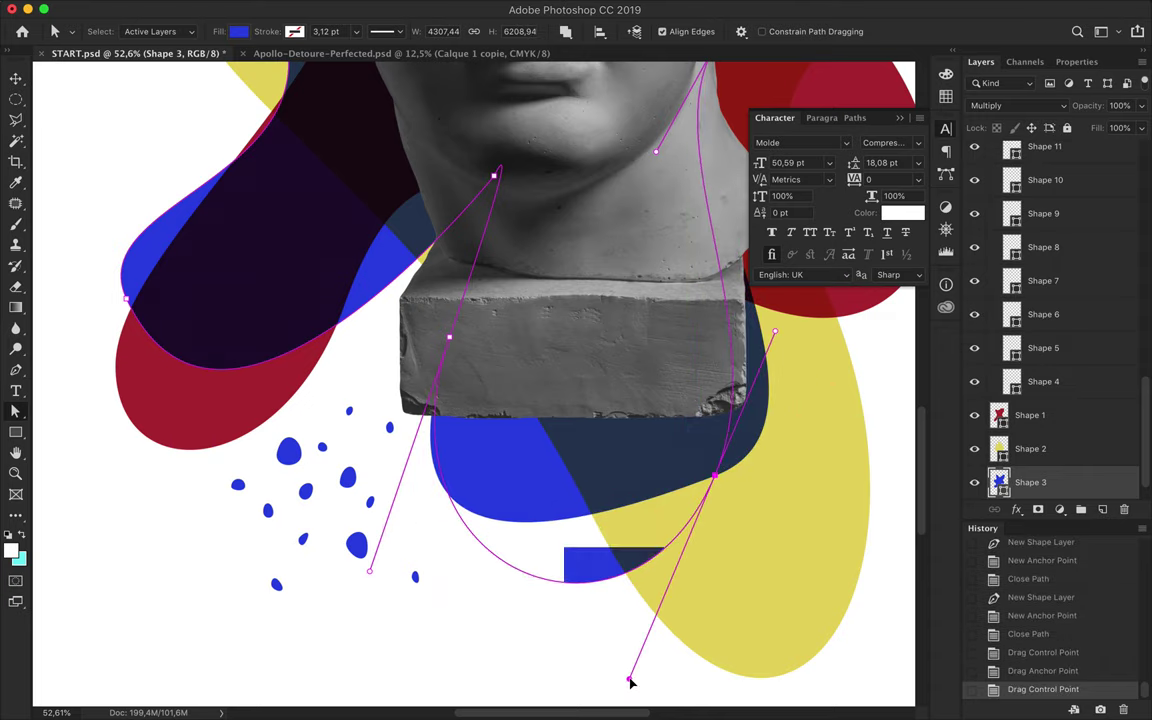
Alt-drag one small blue droplet to duplicate it slightly to the left.
{"action": "key", "text": "v"}
{"action": "left_click", "coordinate": [288, 455]}
{"action": "left_click_drag", "start_coordinate": [283, 468], "coordinate": [263, 468]}
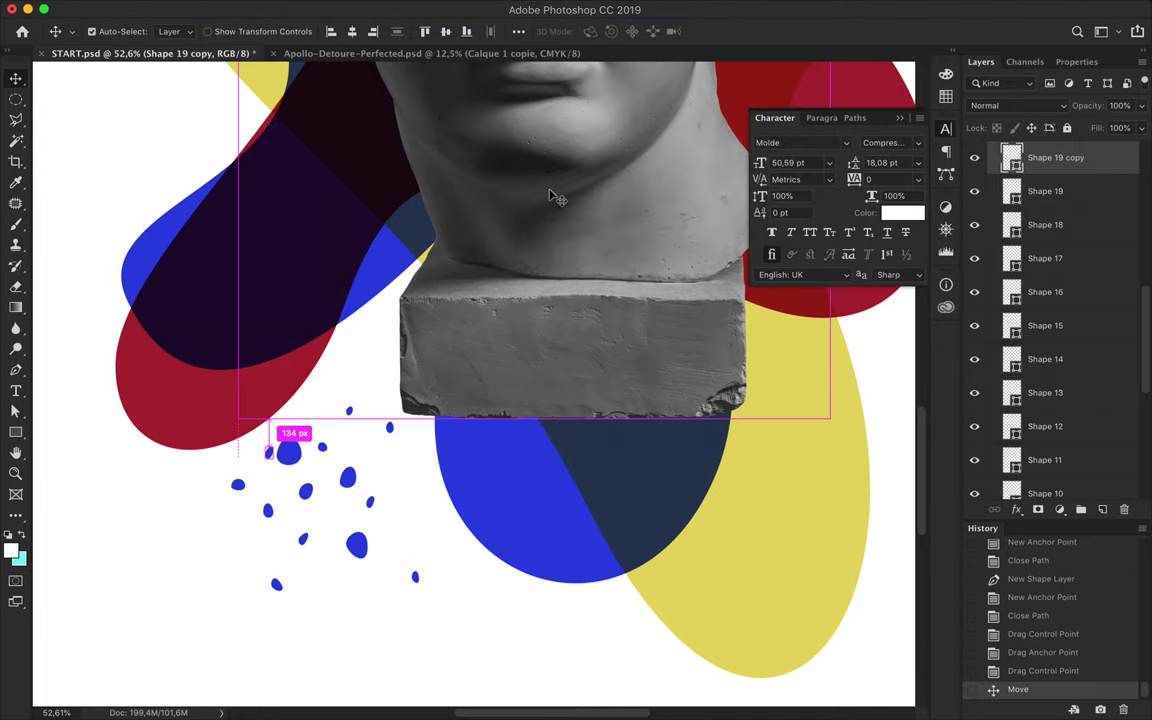
{"action": "key", "text": "p"}
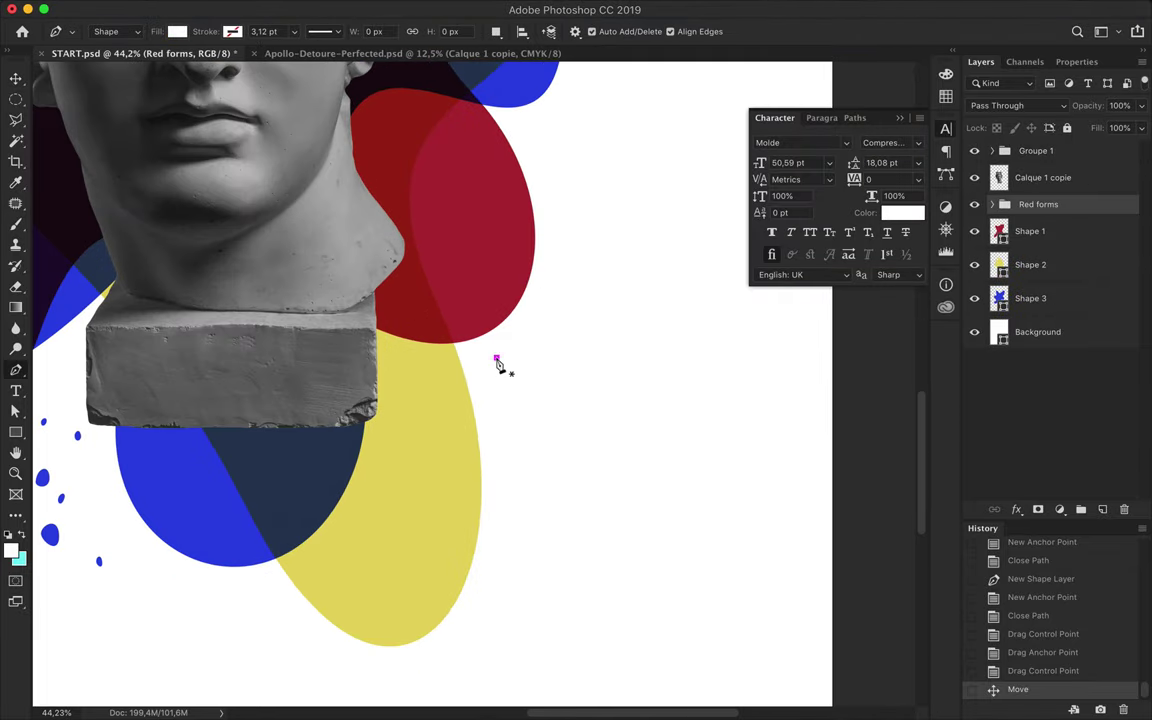
{"action": "left_click", "coordinate": [498, 363]}
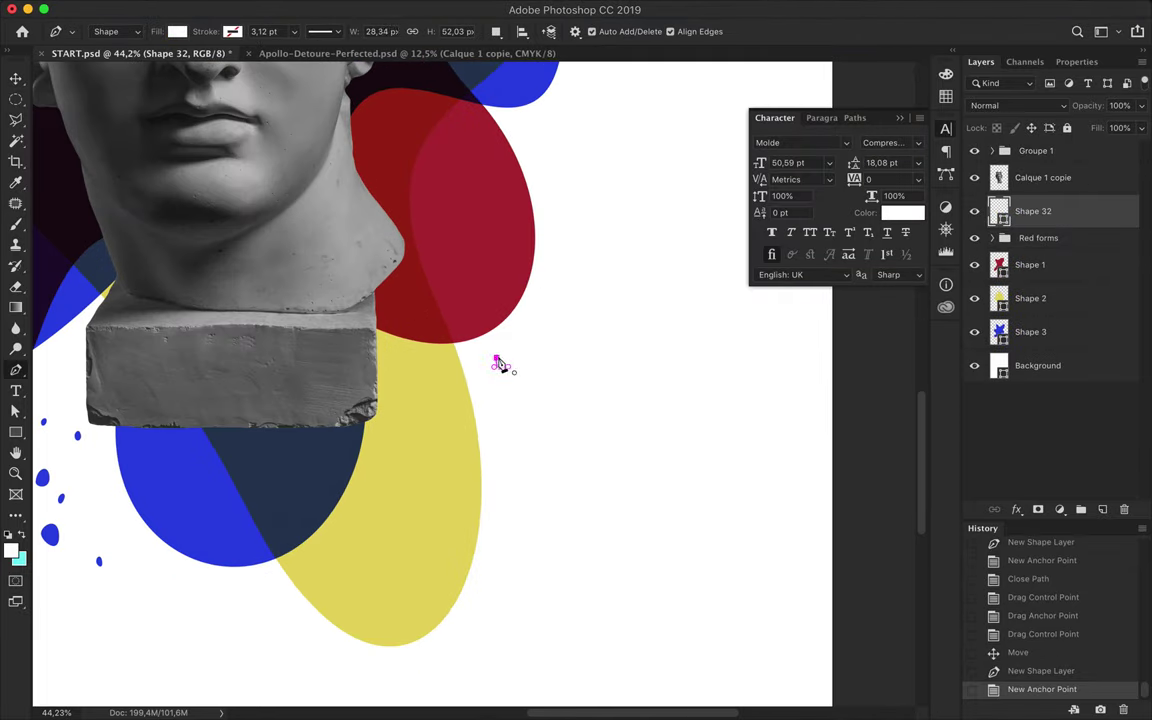
Close the new droplet, fill it yellow, and add two more yellow dots nearby.
{"action": "left_click", "coordinate": [497, 359]}
{"action": "left_click", "coordinate": [177, 31]}
{"action": "left_click", "coordinate": [519, 367]}
{"action": "left_click", "coordinate": [519, 367]}
{"action": "left_click", "coordinate": [497, 396]}
{"action": "left_click", "coordinate": [497, 396]}
{"action": "left_click", "coordinate": [540, 391]}
{"action": "left_click", "coordinate": [545, 391]}
Add several small yellow dots to the left of the hair.
{"action": "scroll", "coordinate": [463, 391], "scroll_direction": "up", "scroll_amount": 10}
{"action": "scroll", "coordinate": [460, 420], "scroll_direction": "down", "scroll_amount": 5}
{"action": "left_click", "coordinate": [460, 412]}
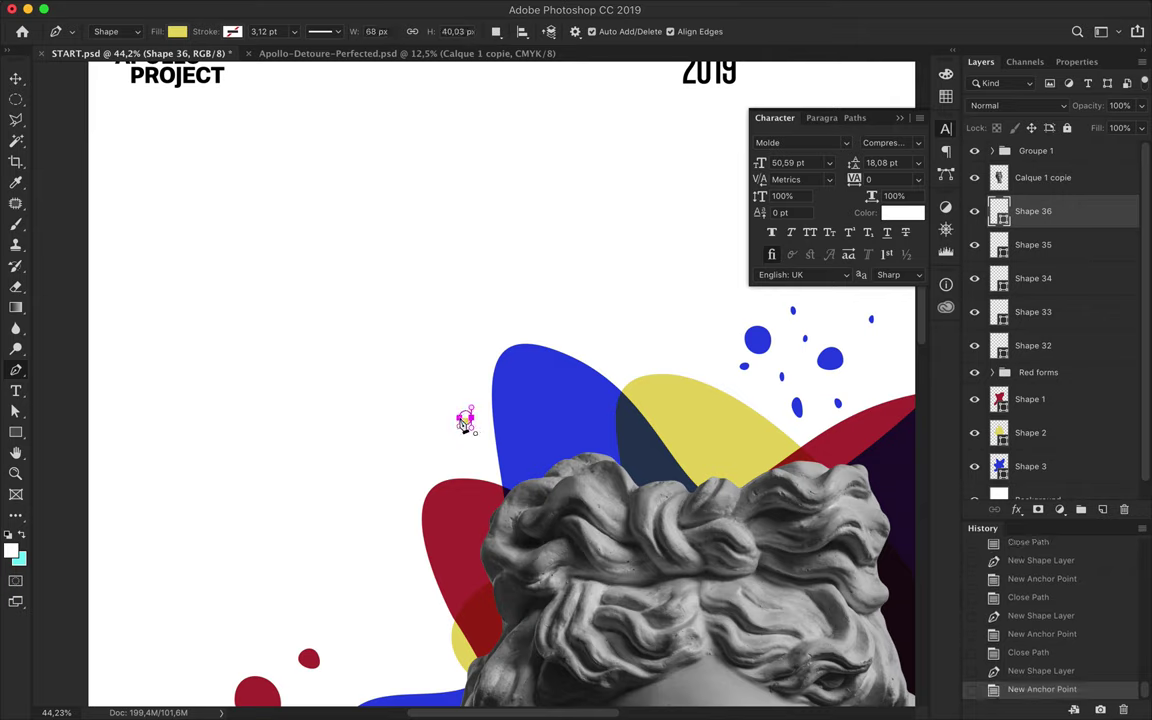
{"action": "left_click", "coordinate": [419, 455]}
{"action": "key", "text": "ctrl+plus"}
{"action": "left_click", "coordinate": [486, 508]}
{"action": "left_click", "coordinate": [489, 519]}
{"action": "left_click", "coordinate": [486, 508]}
{"action": "left_click", "coordinate": [384, 411]}
{"action": "left_click", "coordinate": [392, 434]}
{"action": "left_click", "coordinate": [384, 411]}
Add yellow dots further left and lower down, reshaping the lower dot's anchors.
{"action": "left_click", "coordinate": [309, 437]}
{"action": "left_click", "coordinate": [338, 408]}
{"action": "left_click", "coordinate": [309, 437]}
{"action": "left_click", "coordinate": [313, 545]}
{"action": "left_click", "coordinate": [345, 568]}
{"action": "left_click", "coordinate": [345, 562]}
{"action": "left_click", "coordinate": [316, 546]}
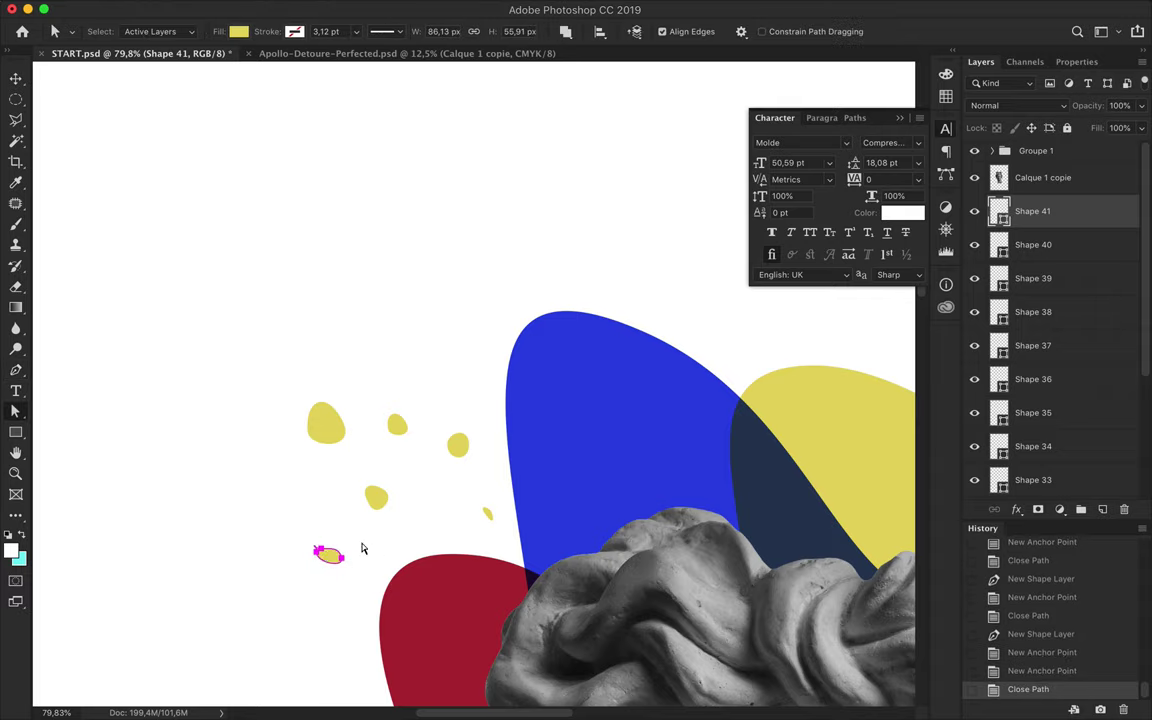
{"action": "left_click_drag", "start_coordinate": [345, 566], "coordinate": [343, 558]}
{"action": "left_click", "coordinate": [330, 563]}
Add a tiny yellow dot and one more yellow dot at the far left.
{"action": "left_click", "coordinate": [420, 334]}
{"action": "left_click", "coordinate": [425, 322]}
{"action": "left_click", "coordinate": [420, 334]}
{"action": "left_click", "coordinate": [182, 412]}
{"action": "left_click", "coordinate": [193, 403]}
{"action": "left_click", "coordinate": [182, 412]}
{"action": "scroll", "coordinate": [278, 464], "scroll_direction": "down", "scroll_amount": 5}
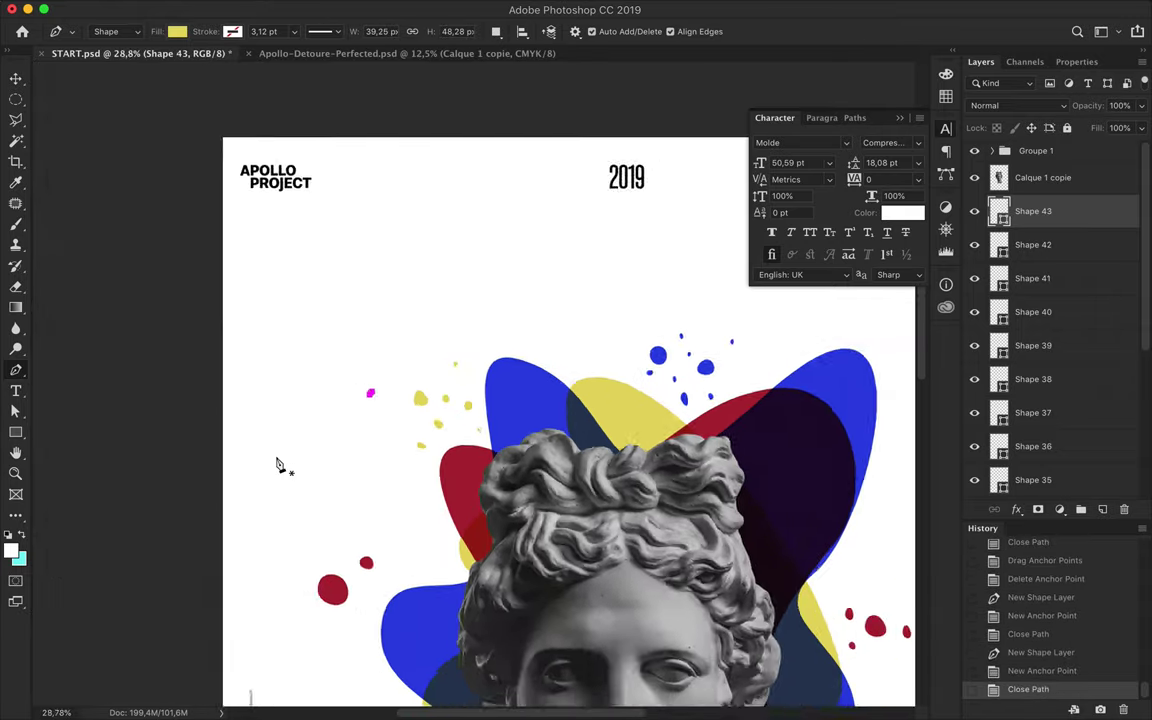
{"action": "scroll", "coordinate": [1031, 214], "scroll_direction": "down", "scroll_amount": 5}
Scale the colour shapes up to about 132% and nudge the small red dot right.
{"action": "key", "text": "v"}
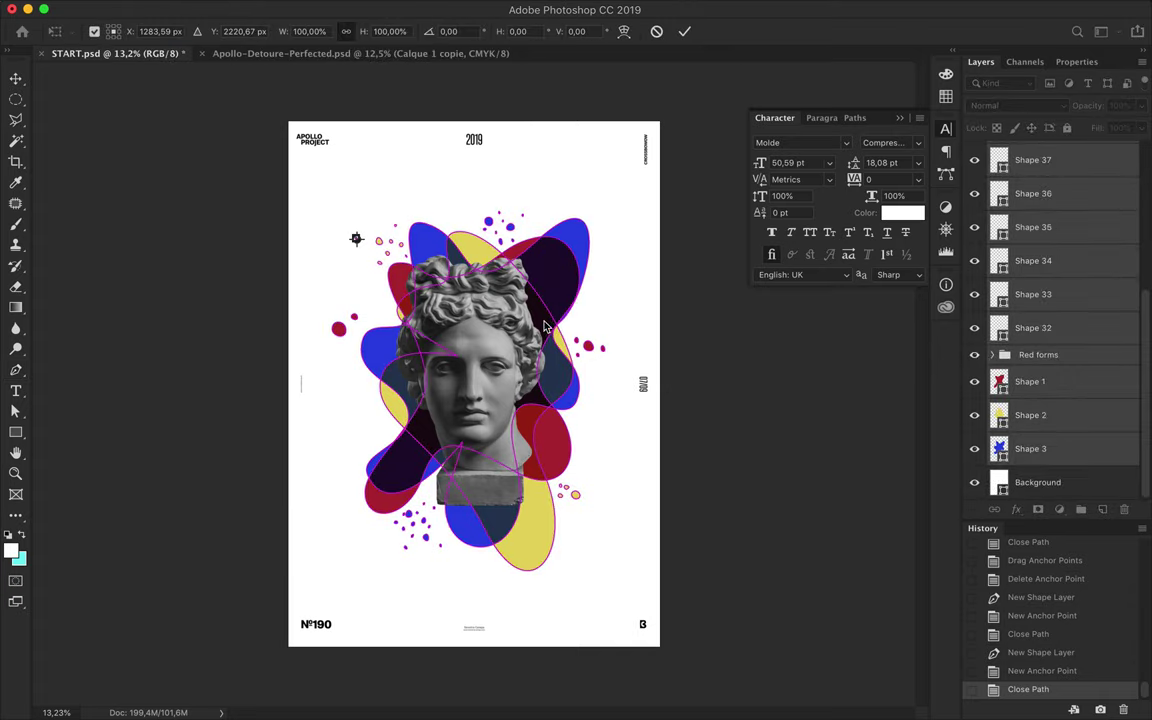
{"action": "key", "text": "ctrl+t"}
{"action": "left_click_drag", "start_coordinate": [468, 213], "coordinate": [468, 153]}
{"action": "left_click_drag", "start_coordinate": [525, 192], "coordinate": [532, 272]}
{"action": "key", "text": "Return"}
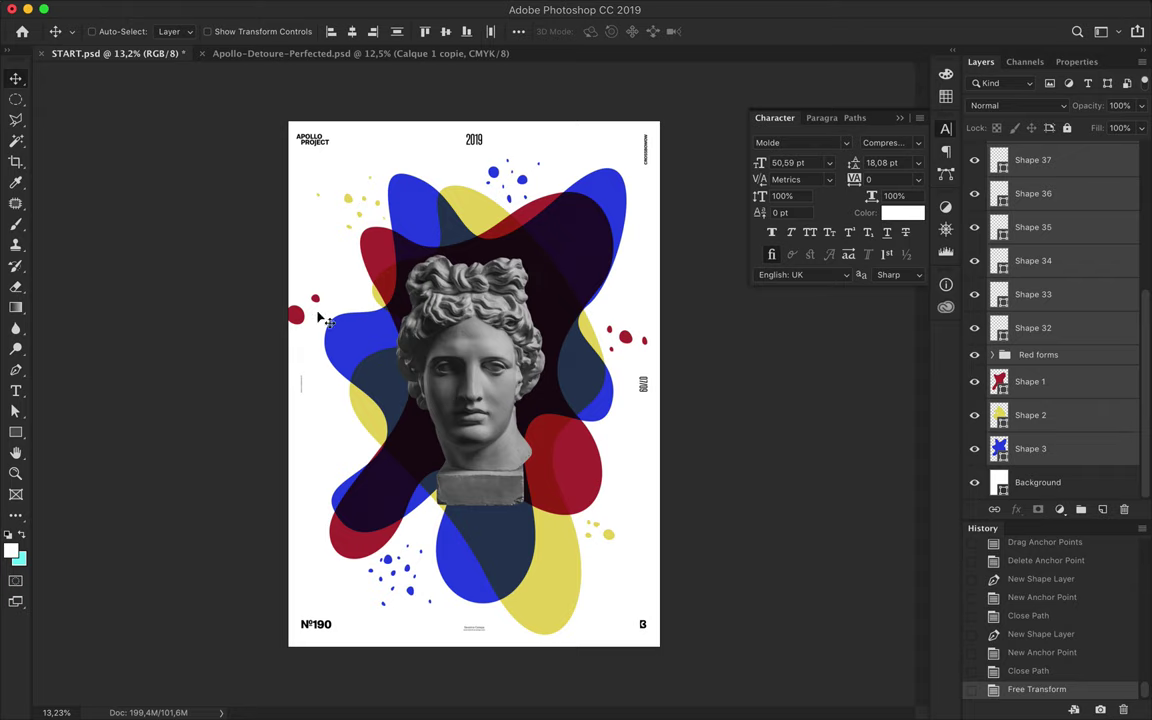
{"action": "left_click_drag", "start_coordinate": [301, 316], "coordinate": [326, 306]}
Reshape the large blue blob's lower-left and upper-right curves with Direct Selection.
{"action": "scroll", "coordinate": [389, 362], "scroll_direction": "up", "scroll_amount": 2}
{"action": "left_click", "coordinate": [333, 516]}
{"action": "key", "text": "a"}
{"action": "left_click", "coordinate": [313, 528]}
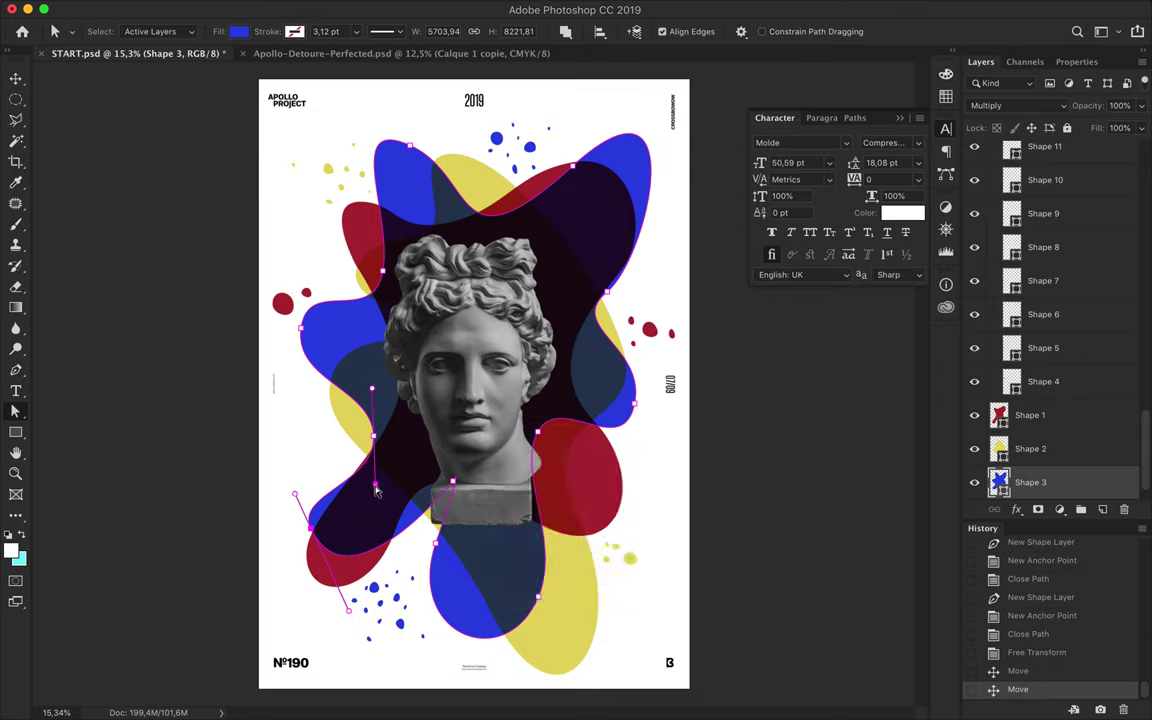
{"action": "left_click_drag", "start_coordinate": [376, 489], "coordinate": [334, 490]}
{"action": "mouse_move", "coordinate": [607, 291]}
{"action": "left_mouse_down"}
{"action": "mouse_move", "coordinate": [542, 192]}
{"action": "mouse_move", "coordinate": [621, 241]}
{"action": "left_mouse_up"}
{"action": "left_click_drag", "start_coordinate": [520, 260], "coordinate": [462, 344]}
{"action": "left_click_drag", "start_coordinate": [622, 68], "coordinate": [600, 95]}
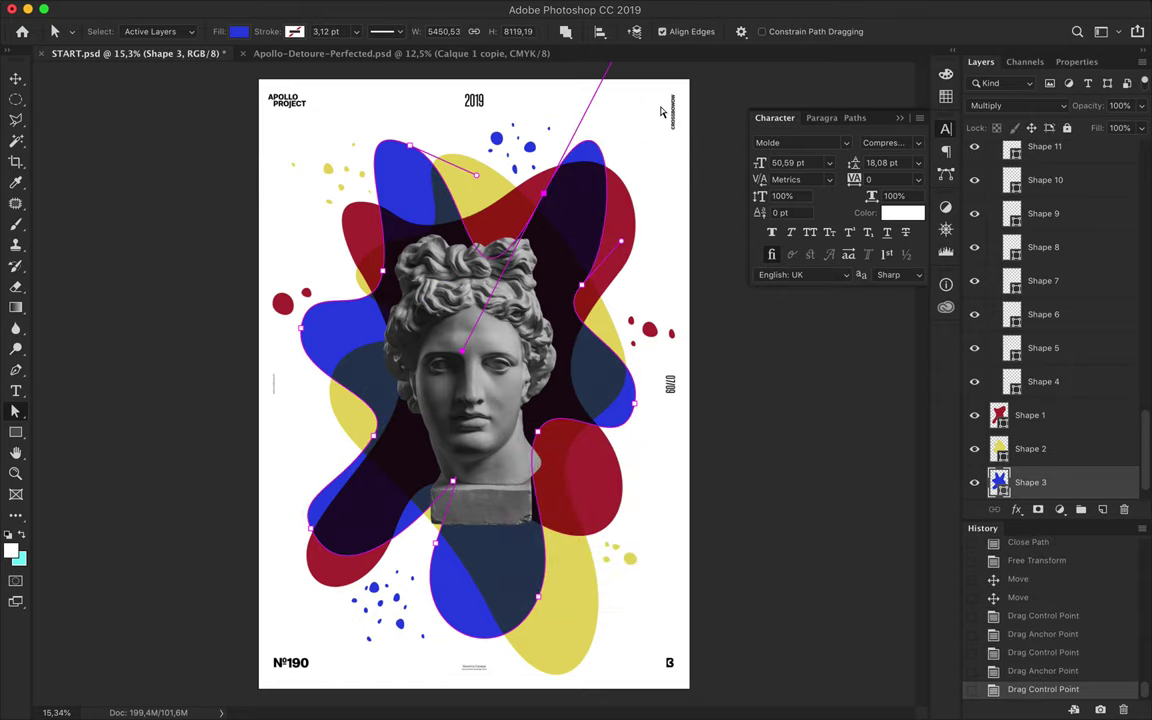
{"action": "scroll", "coordinate": [614, 254], "scroll_direction": "down", "scroll_amount": 2}
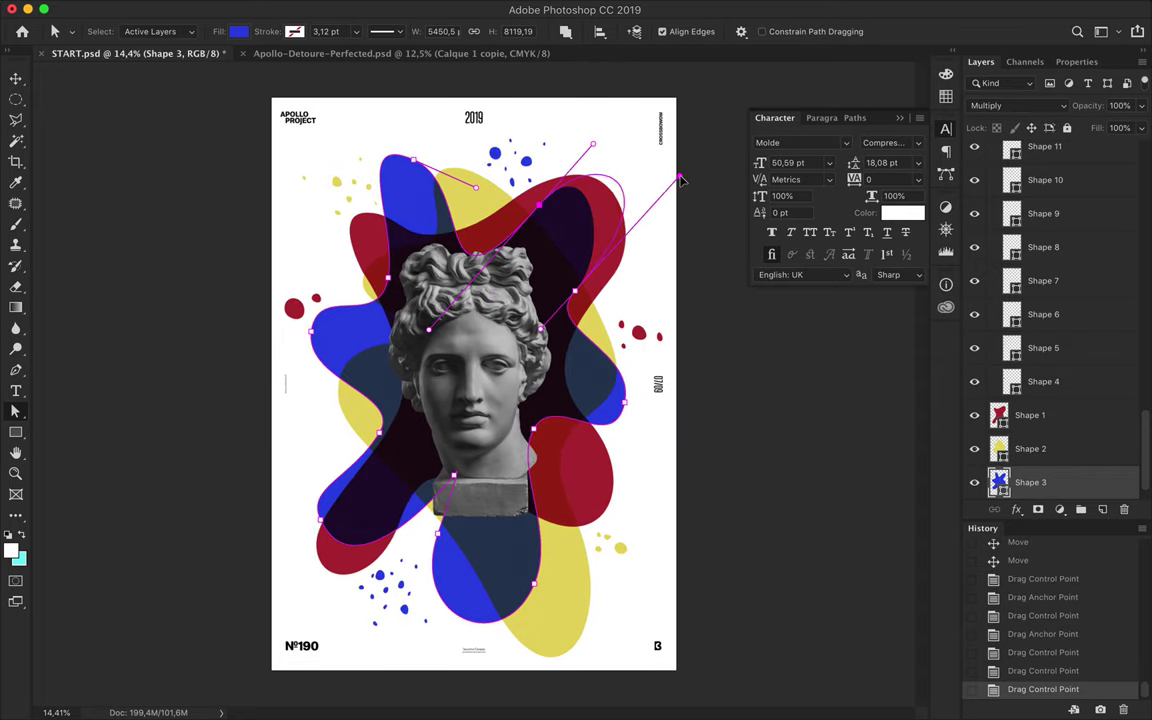
{"action": "key", "text": "Escape"}
Reorder the Layers panel so the bust layer sits above all three colour blobs.
{"action": "key", "text": "ctrl+plus"}
{"action": "key", "text": "v"}
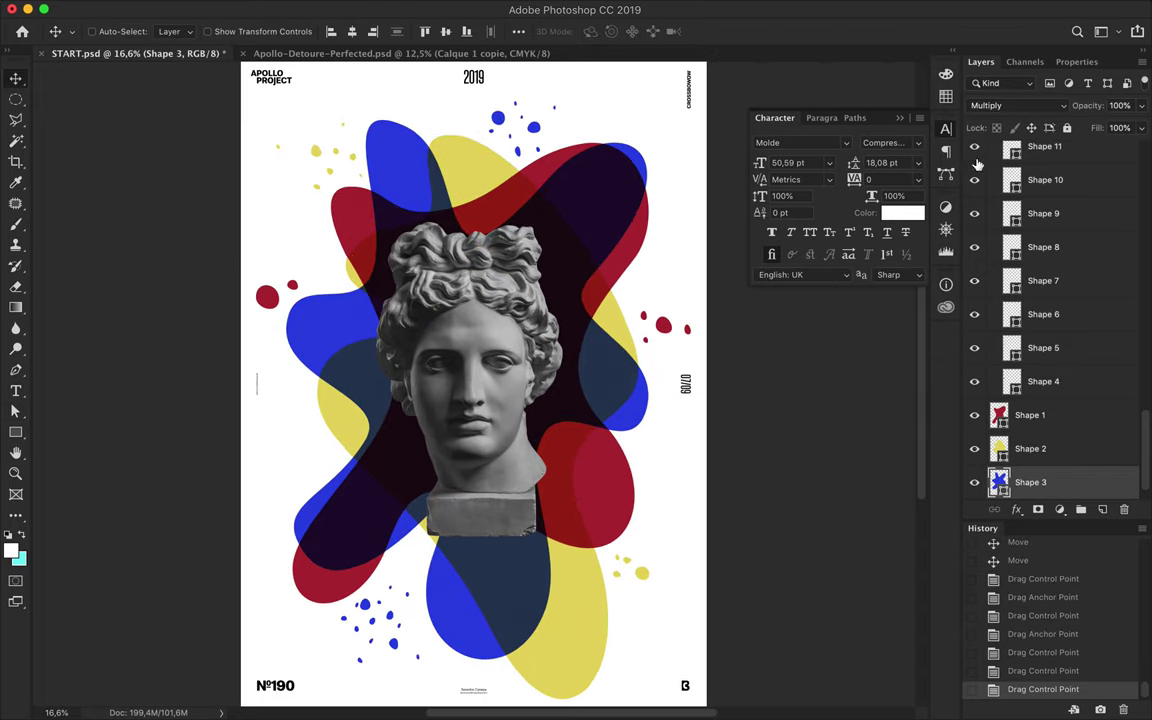
{"action": "left_click", "coordinate": [1035, 418]}
{"action": "scroll", "coordinate": [684, 342], "scroll_direction": "down", "scroll_amount": 2}
{"action": "left_click", "coordinate": [448, 336]}
{"action": "left_click_drag", "start_coordinate": [1040, 476], "coordinate": [1034, 363]}
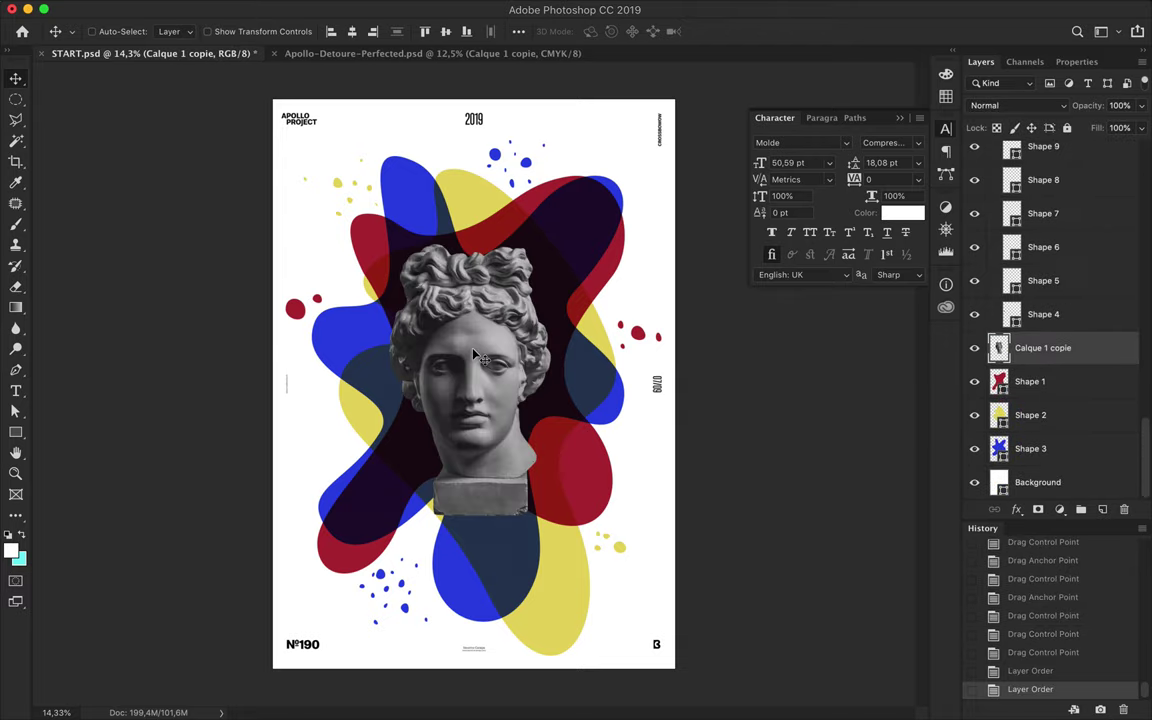
Copy an eye patch from the bust onto a new layer and move it left.
{"action": "scroll", "coordinate": [476, 355], "scroll_direction": "up", "scroll_amount": 3}
{"action": "key", "text": "p"}
{"action": "mouse_move", "coordinate": [423, 368]}
{"action": "left_mouse_down"}
{"action": "mouse_move", "coordinate": [437, 372]}
{"action": "mouse_move", "coordinate": [430, 321]}
{"action": "left_mouse_up"}
{"action": "key", "text": "ctrl+z"}
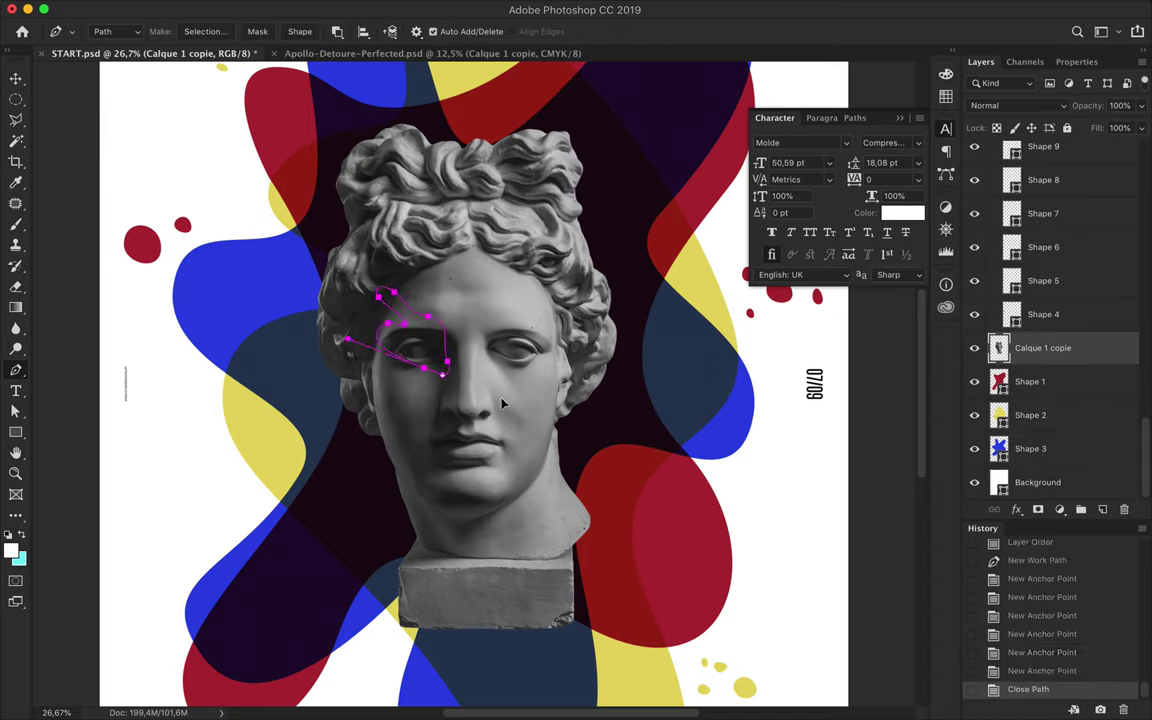
{"action": "key", "text": "v"}
{"action": "key", "text": "p"}
{"action": "left_click", "coordinate": [203, 31]}
{"action": "key", "text": "Return"}
{"action": "key", "text": "ctrl+c"}
{"action": "key", "text": "ctrl+v"}
{"action": "key", "text": "v"}
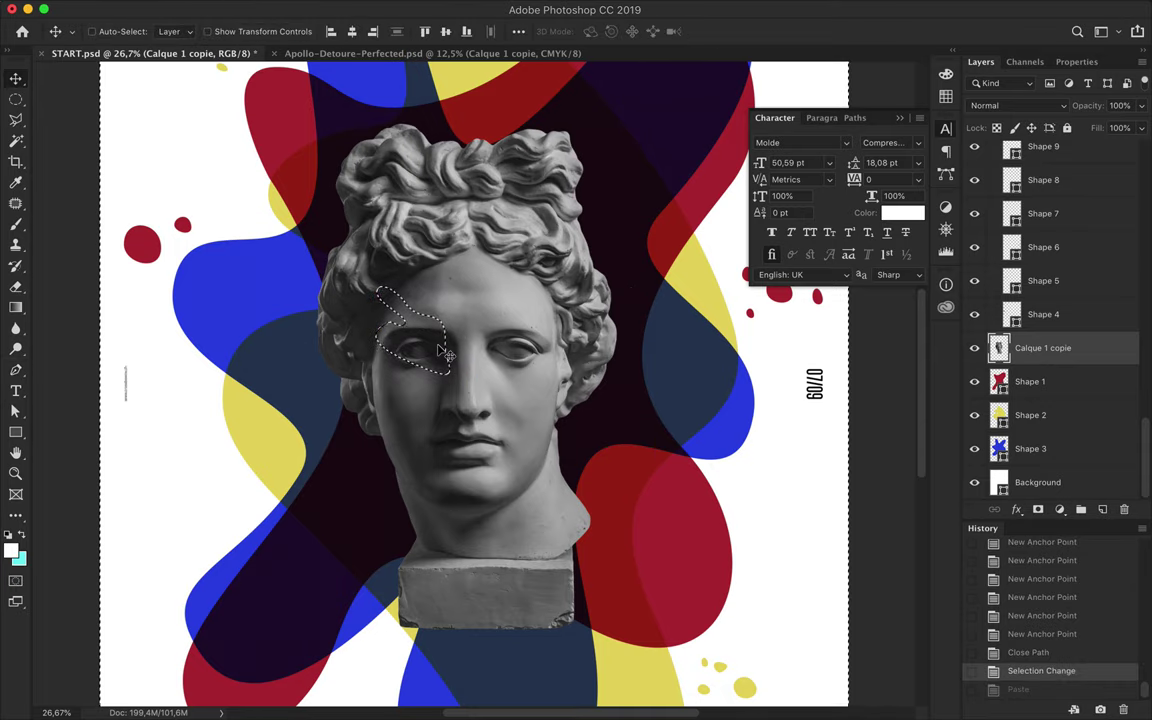
{"action": "mouse_move", "coordinate": [400, 312]}
{"action": "left_mouse_down"}
{"action": "mouse_move", "coordinate": [340, 322]}
{"action": "mouse_move", "coordinate": [290, 277]}
{"action": "left_mouse_up"}
Copy the right eye onto its own layer and place it on the top-right shape.
{"action": "key", "text": "p"}
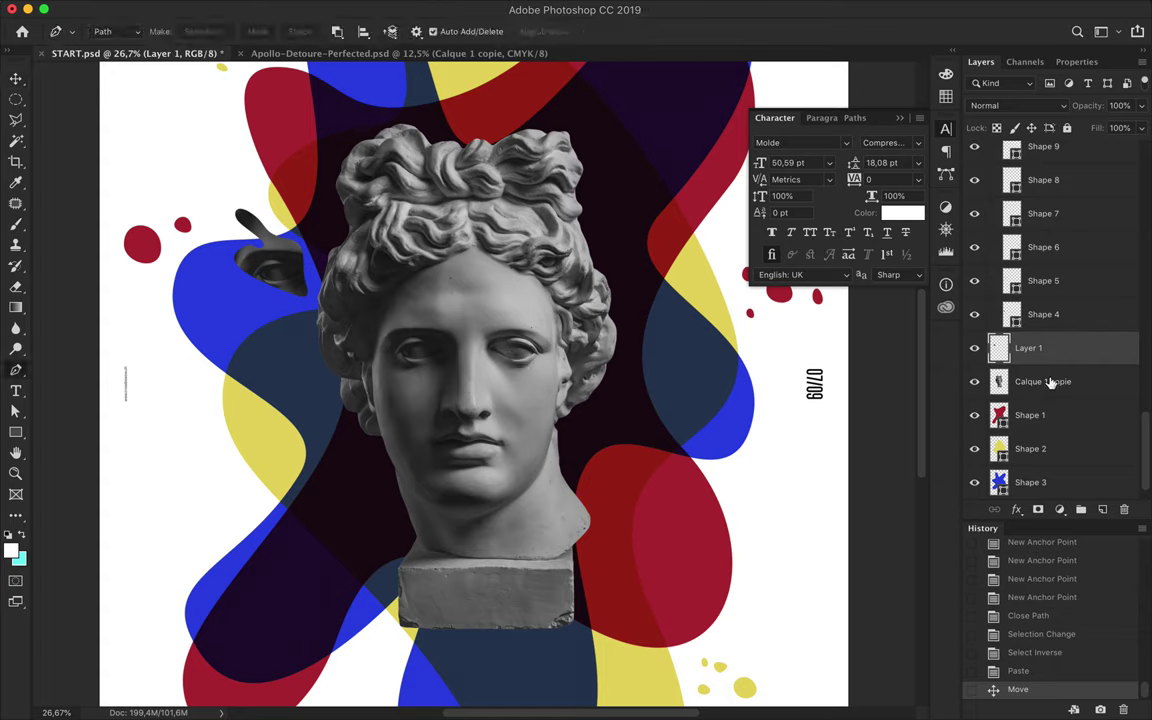
{"action": "key", "text": "alt+bracketleft"}
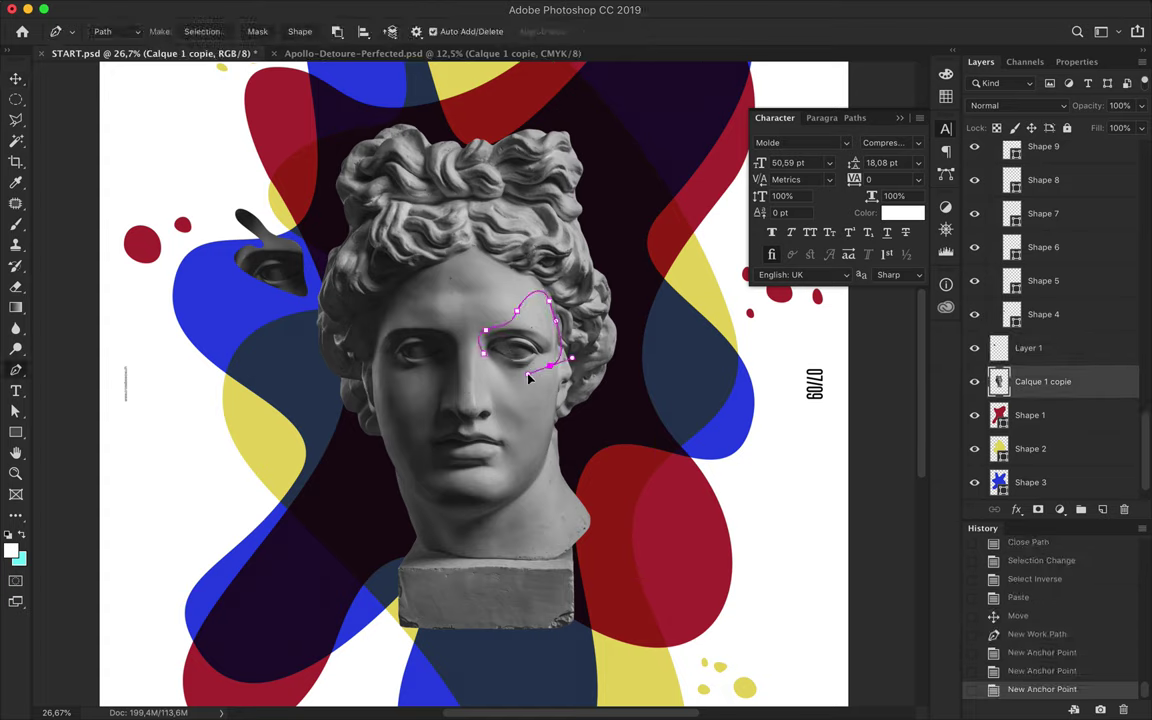
{"action": "left_click", "coordinate": [485, 331]}
{"action": "left_click", "coordinate": [203, 31]}
{"action": "key", "text": "Return"}
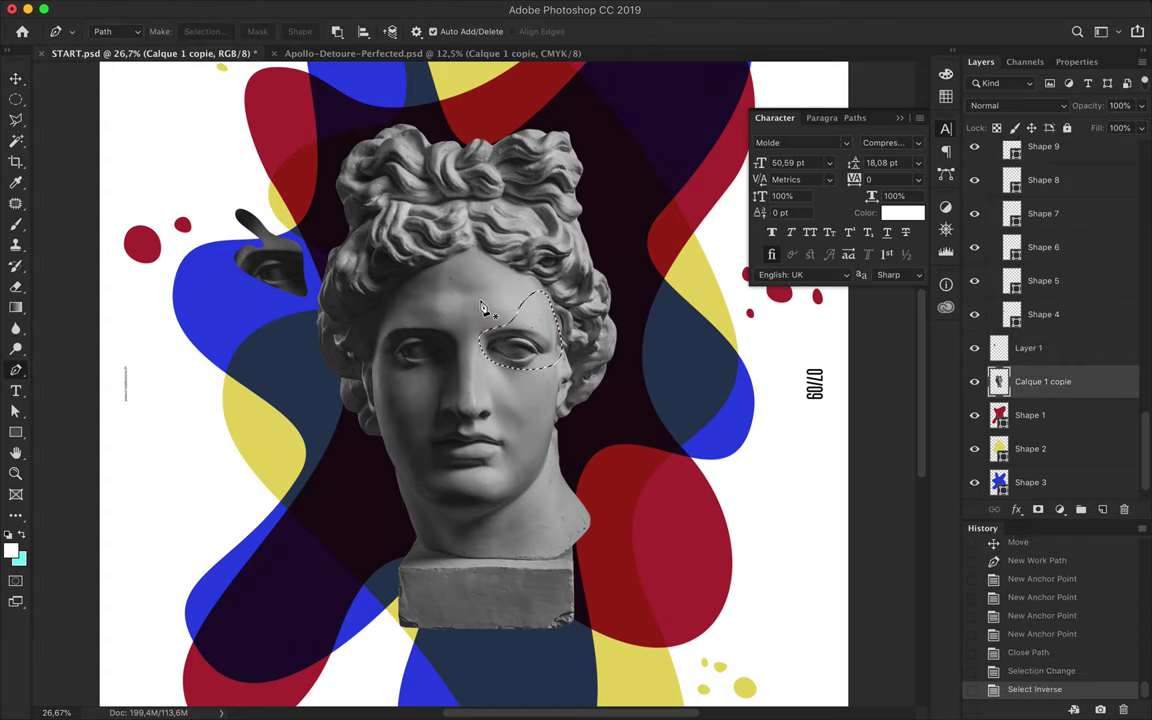
{"action": "key", "text": "ctrl+c"}
{"action": "key", "text": "ctrl+v"}
{"action": "key", "text": "v"}
{"action": "left_click_drag", "start_coordinate": [520, 350], "coordinate": [652, 195]}
Copy a forehead-to-nose strip from the bust layer and place it above the head.
{"action": "left_click", "coordinate": [1040, 415]}
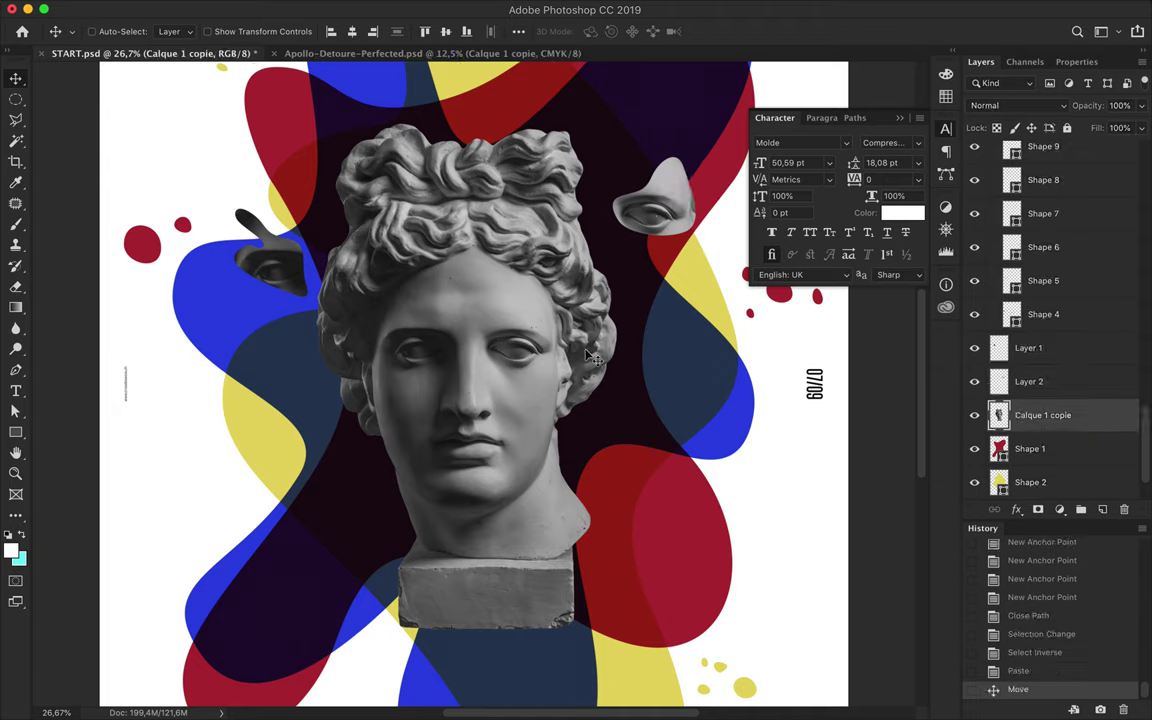
{"action": "key", "text": "p"}
{"action": "key", "text": "ctrl+z"}
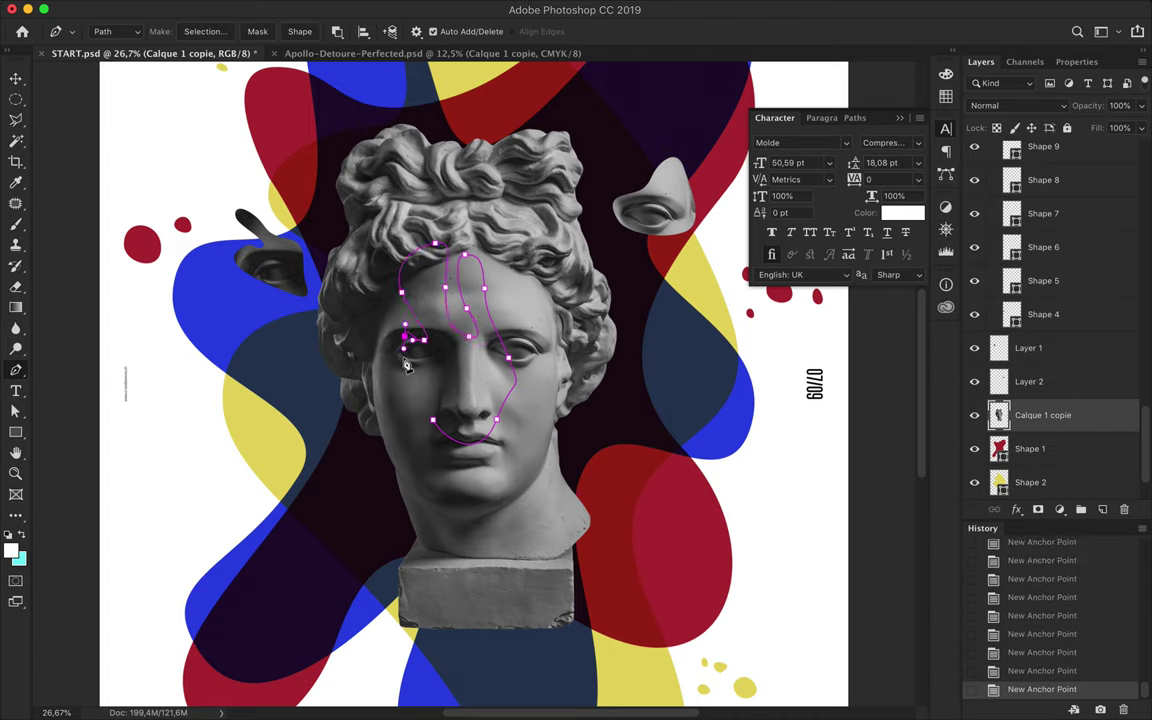
{"action": "key", "text": "a"}
{"action": "left_click_drag", "start_coordinate": [423, 397], "coordinate": [410, 395]}
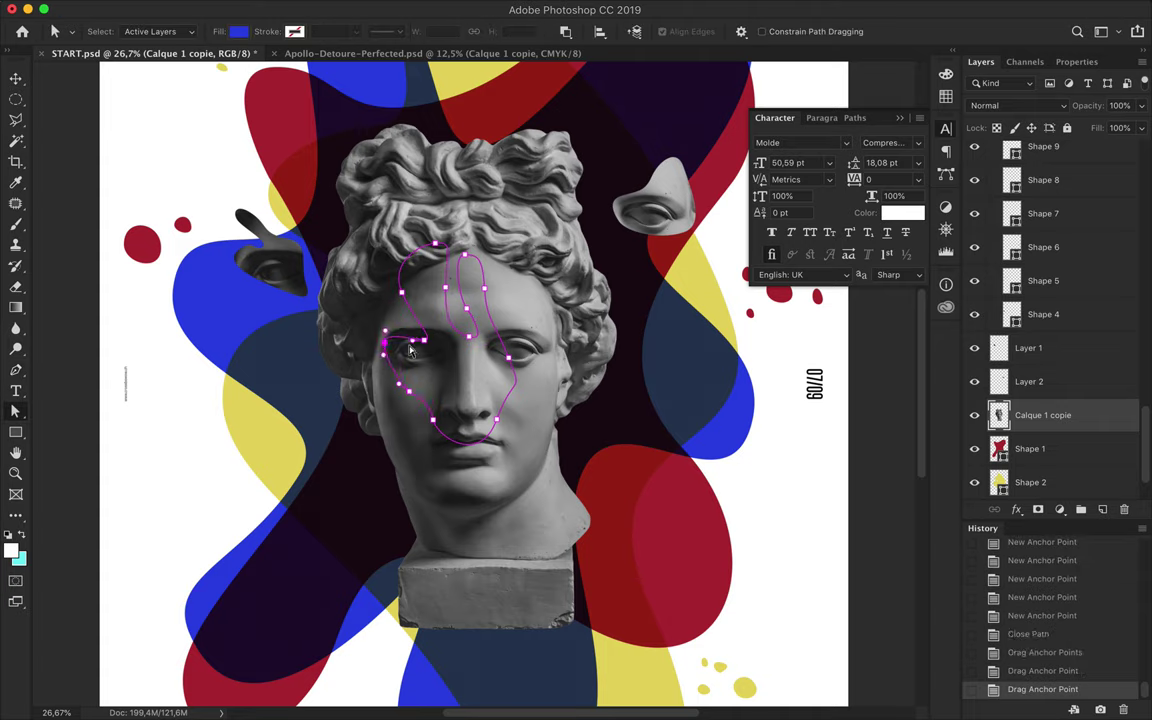
{"action": "key", "text": "p"}
{"action": "left_click", "coordinate": [203, 31]}
{"action": "key", "text": "Return"}
{"action": "key", "text": "ctrl+c"}
{"action": "key", "text": "ctrl+v"}
{"action": "key", "text": "v"}
{"action": "left_click_drag", "start_coordinate": [467, 333], "coordinate": [437, 226]}
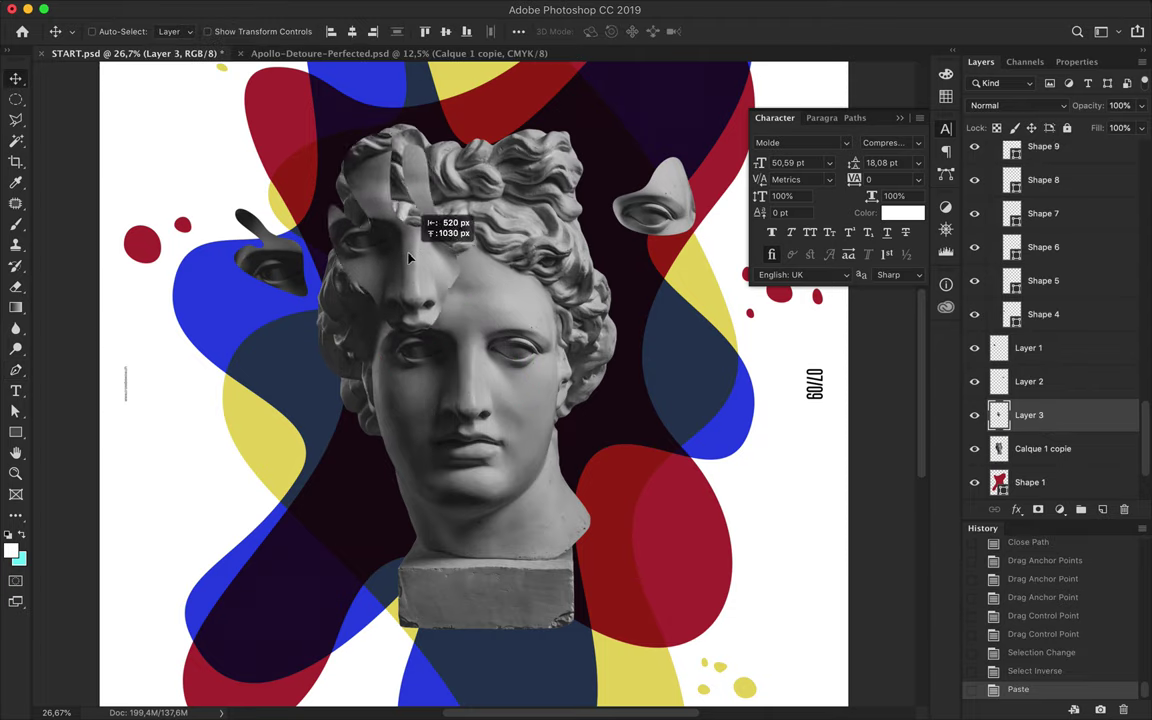
{"action": "key", "text": "p"}
{"action": "scroll", "coordinate": [417, 448], "scroll_direction": "down", "scroll_amount": 5}
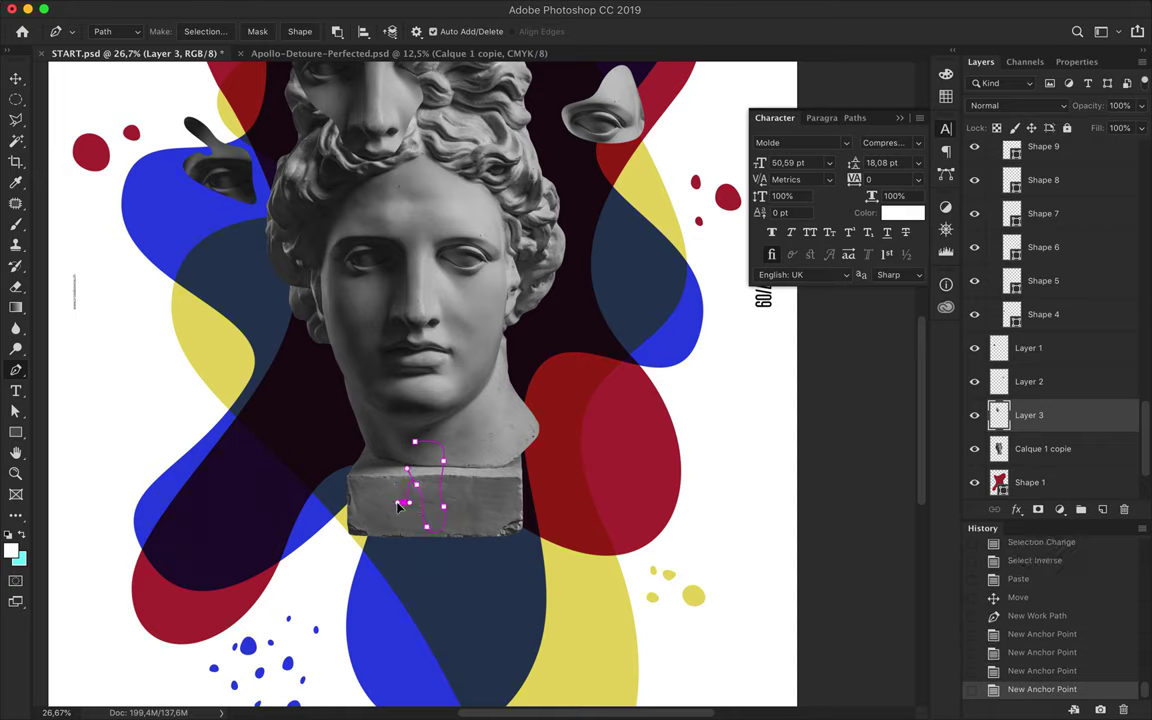
Copy the bust's base area onto a new layer and move it below the plinth.
{"action": "left_click", "coordinate": [388, 440]}
{"action": "left_click_drag", "start_coordinate": [388, 440], "coordinate": [405, 505]}
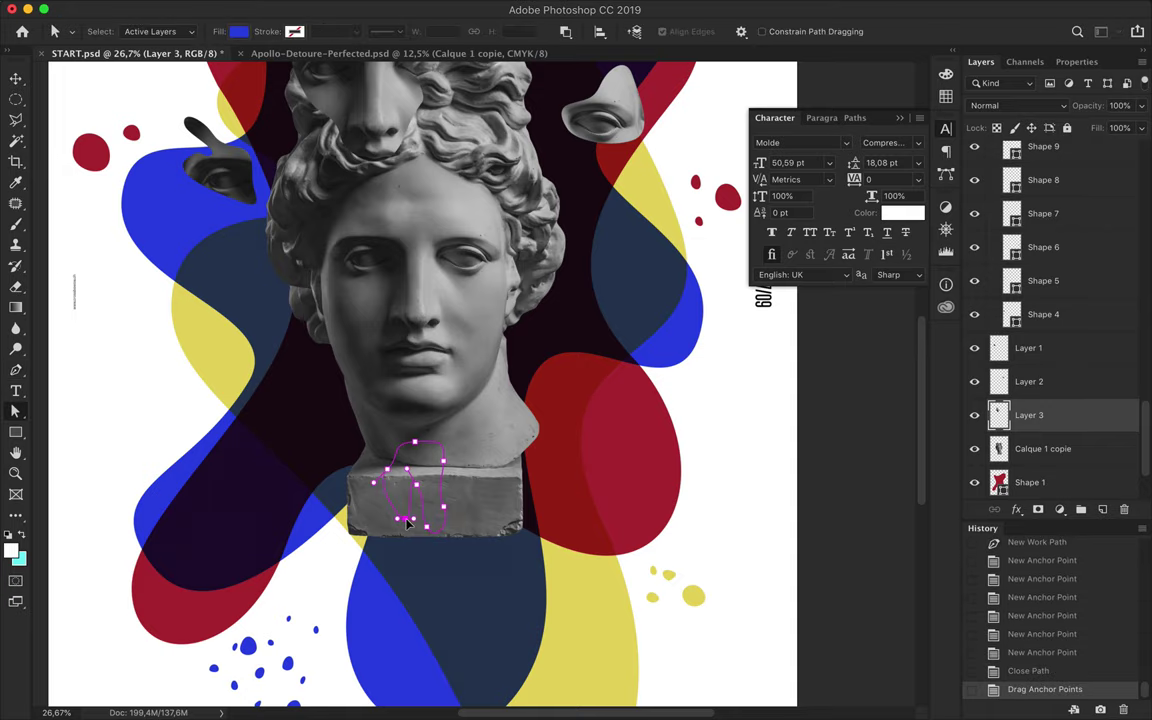
{"action": "key", "text": "p"}
{"action": "right_click", "coordinate": [410, 480]}
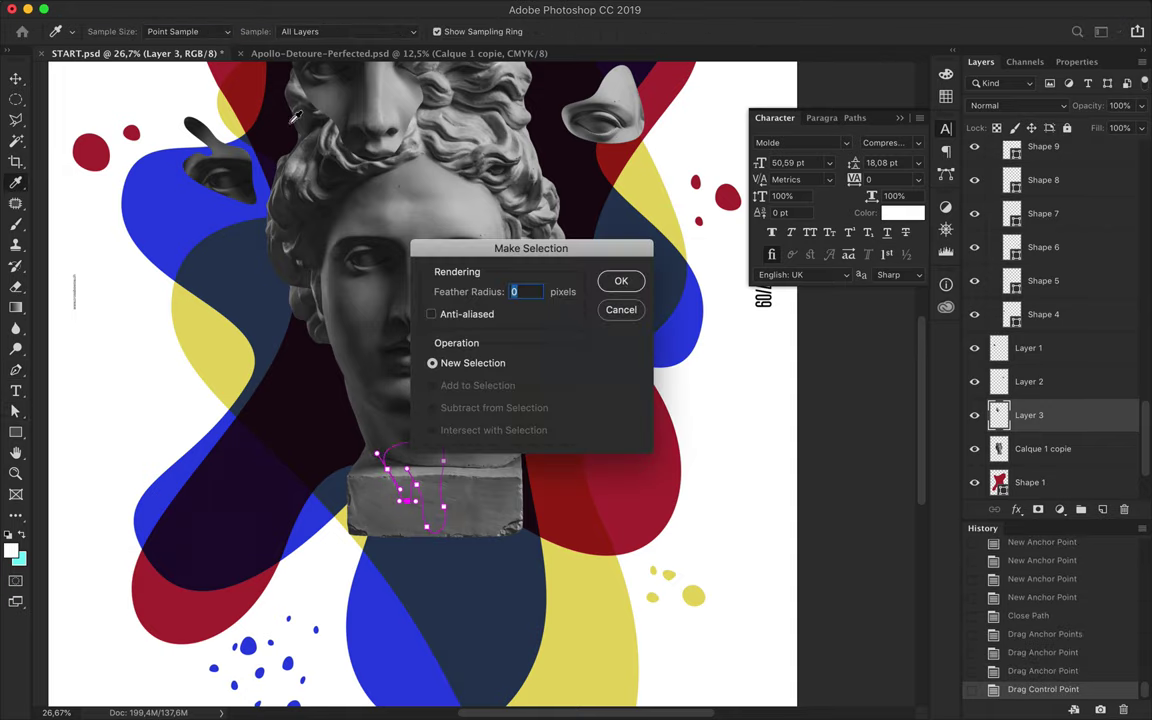
{"action": "key", "text": "Return"}
{"action": "key", "text": "ctrl+shift+i"}
{"action": "key", "text": "ctrl+c"}
{"action": "key", "text": "Return"}
{"action": "left_click", "coordinate": [1043, 448]}
{"action": "key", "text": "ctrl+c"}
{"action": "key", "text": "ctrl+v"}
{"action": "key", "text": "v"}
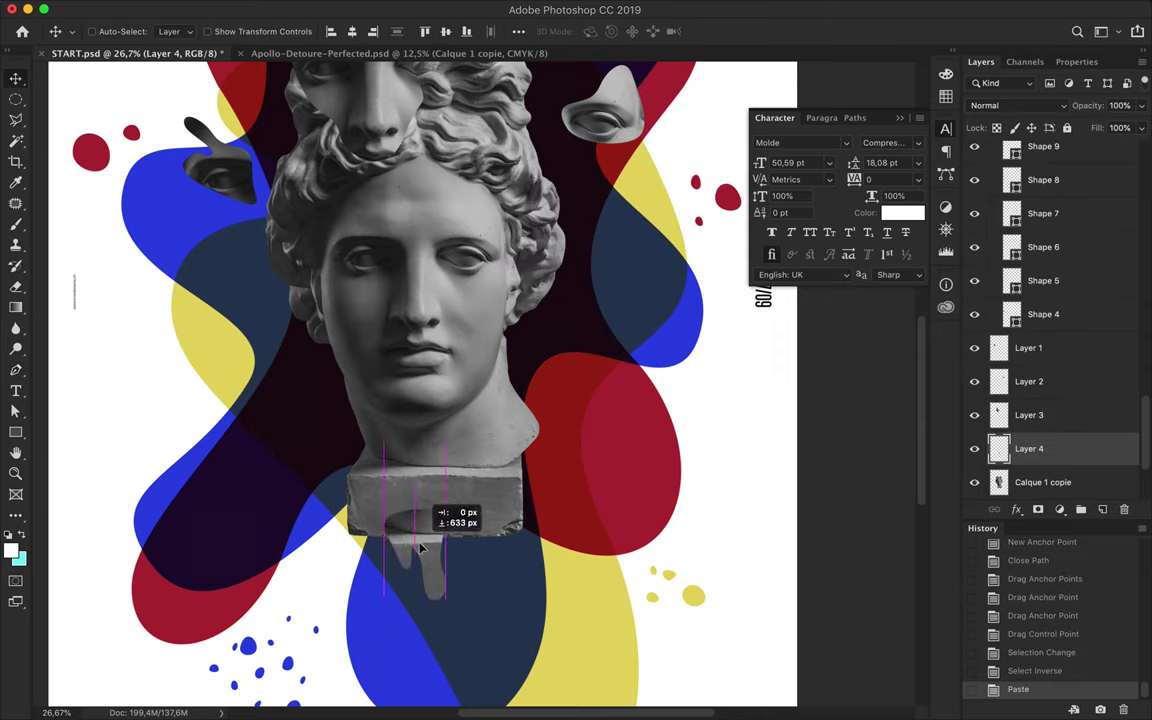
{"action": "left_click_drag", "start_coordinate": [440, 495], "coordinate": [375, 527]}
{"action": "scroll", "coordinate": [375, 527], "scroll_direction": "up", "scroll_amount": 5}
Copy another face piece onto a new layer and place it right of the face.
{"action": "key", "text": "p"}
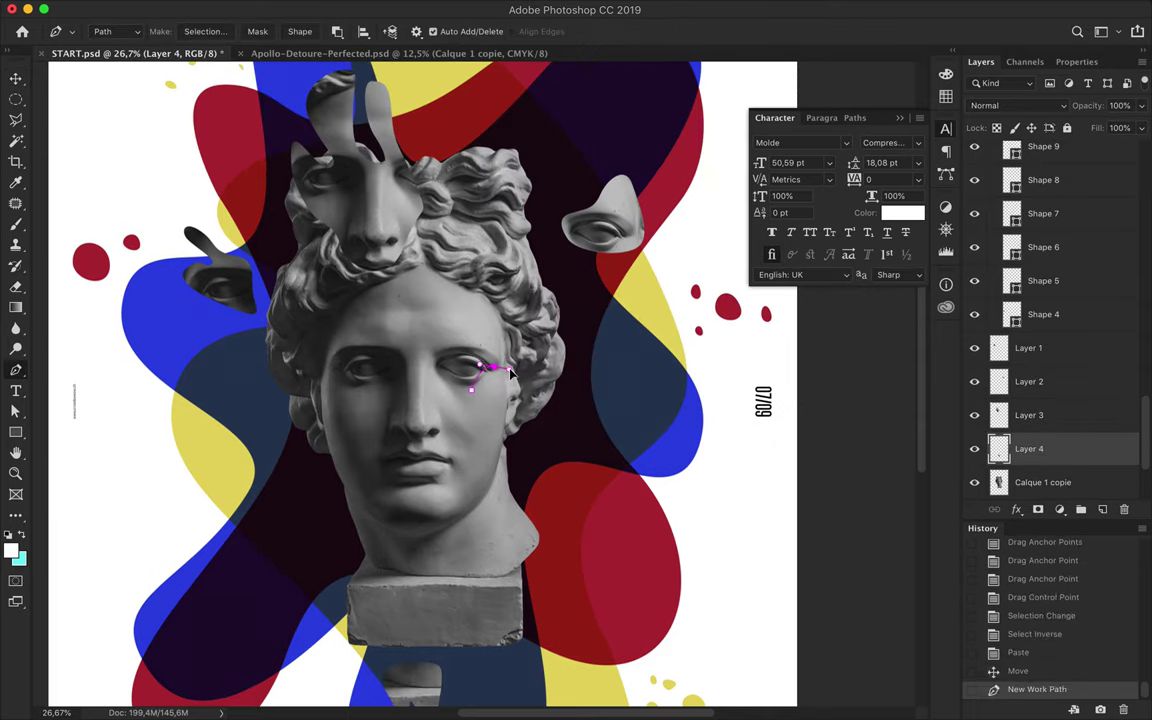
{"action": "key", "text": "ctrl+Return"}
{"action": "key", "text": "ctrl+shift+i"}
{"action": "key", "text": "ctrl+c"}
{"action": "key", "text": "Return"}
{"action": "key", "text": "ctrl+c"}
{"action": "key", "text": "ctrl+v"}
{"action": "key", "text": "v"}
{"action": "left_click_drag", "start_coordinate": [500, 385], "coordinate": [595, 405]}
{"action": "scroll", "coordinate": [393, 388], "scroll_direction": "down", "scroll_amount": 1}
Copy a curved strip along the left cheek onto a new layer.
{"action": "key", "text": "p"}
{"action": "left_click_drag", "start_coordinate": [372, 477], "coordinate": [384, 450]}
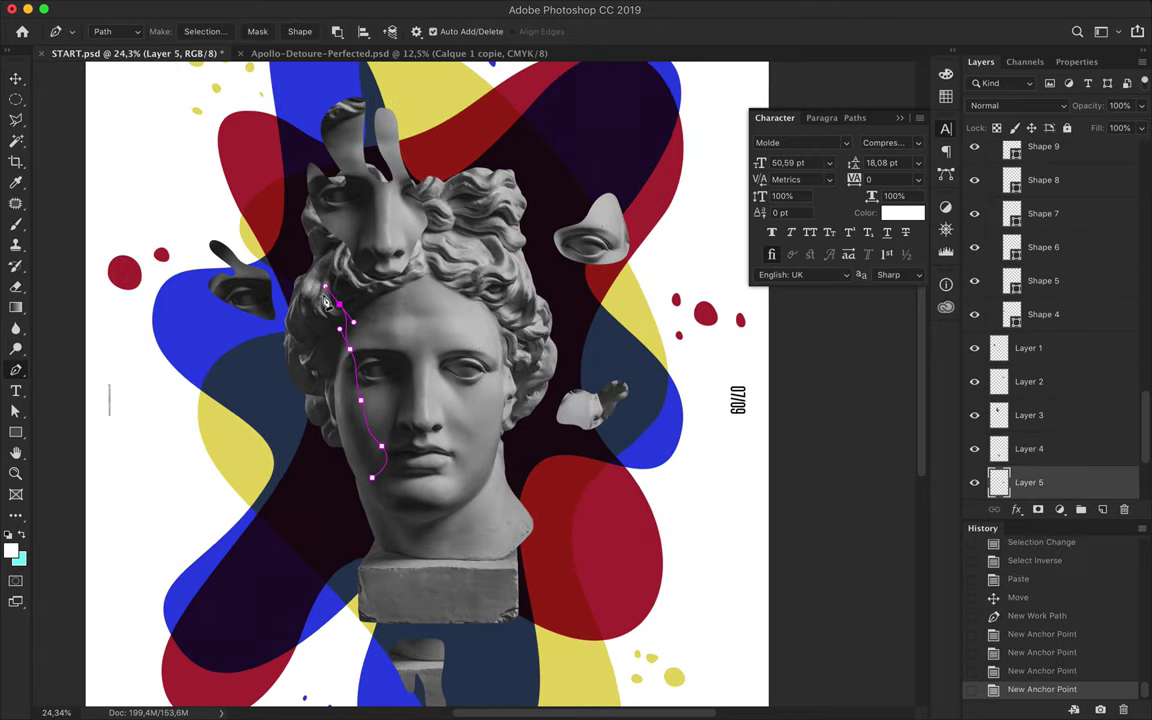
{"action": "left_click", "coordinate": [205, 31]}
{"action": "key", "text": "Return"}
{"action": "key", "text": "ctrl+shift+i"}
{"action": "key", "text": "ctrl+c"}
{"action": "key", "text": "Return"}
{"action": "key", "text": "alt+bracketleft"}
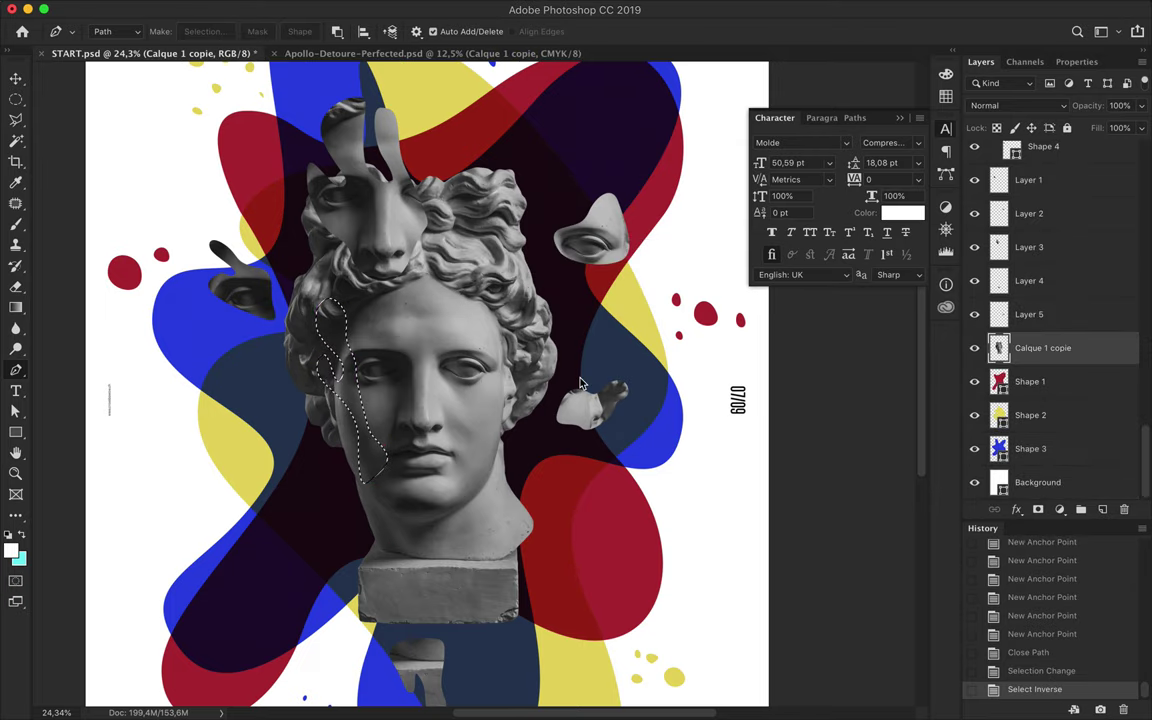
{"action": "key", "text": "ctrl+c"}
{"action": "key", "text": "ctrl+v"}
{"action": "key", "text": "v"}
Move and scale the cheek strip into place at the upper left.
{"action": "left_click_drag", "start_coordinate": [350, 400], "coordinate": [295, 385]}
{"action": "key", "text": "ctrl+t"}
{"action": "left_click_drag", "start_coordinate": [275, 300], "coordinate": [230, 270]}
{"action": "key", "text": "Return"}
{"action": "left_click_drag", "start_coordinate": [463, 428], "coordinate": [345, 266]}
{"action": "scroll", "coordinate": [478, 380], "scroll_direction": "up", "scroll_amount": 2}
Copy the mouth area from the bust onto its own layer.
{"action": "key", "text": "p"}
{"action": "left_click", "coordinate": [411, 510]}
{"action": "left_click_drag", "start_coordinate": [444, 456], "coordinate": [427, 442]}
{"action": "left_click", "coordinate": [417, 507]}
{"action": "left_click", "coordinate": [205, 31]}
{"action": "key", "text": "Return"}
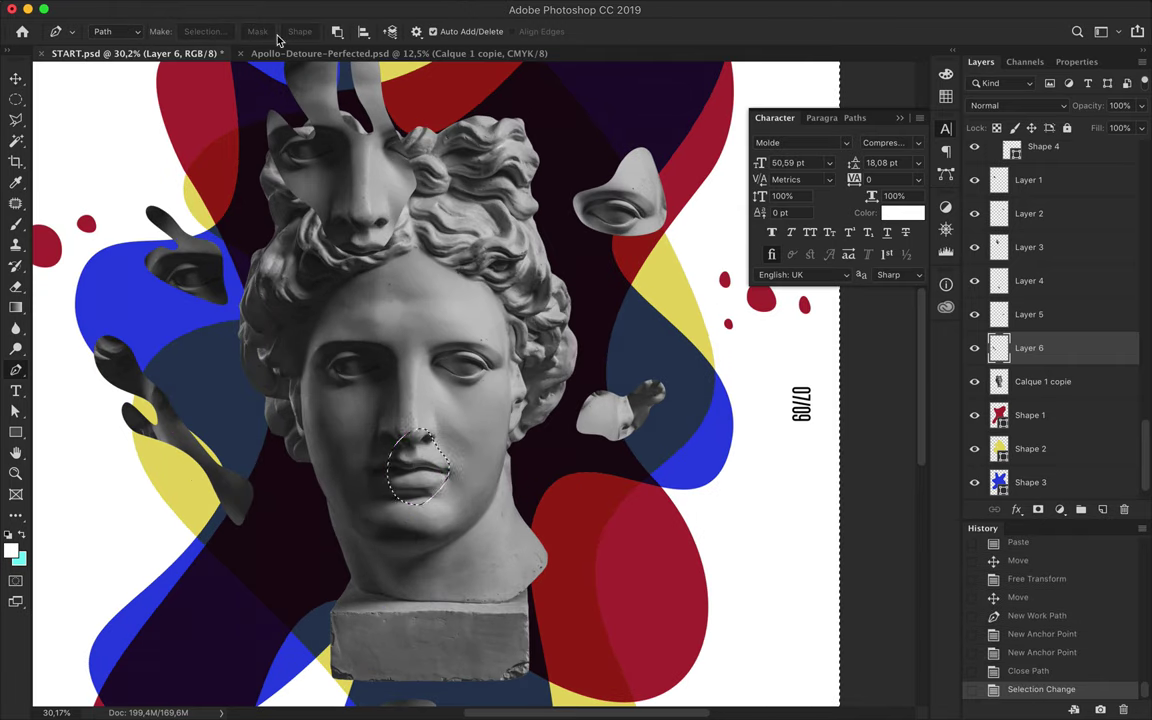
{"action": "left_click", "coordinate": [1043, 381]}
{"action": "key", "text": "ctrl+c"}
{"action": "key", "text": "ctrl+v"}
{"action": "key", "text": "v"}
Copy a chin-and-neck piece onto a new layer and shift it slightly down.
{"action": "key", "text": "p"}
{"action": "left_click_drag", "start_coordinate": [478, 476], "coordinate": [498, 502]}
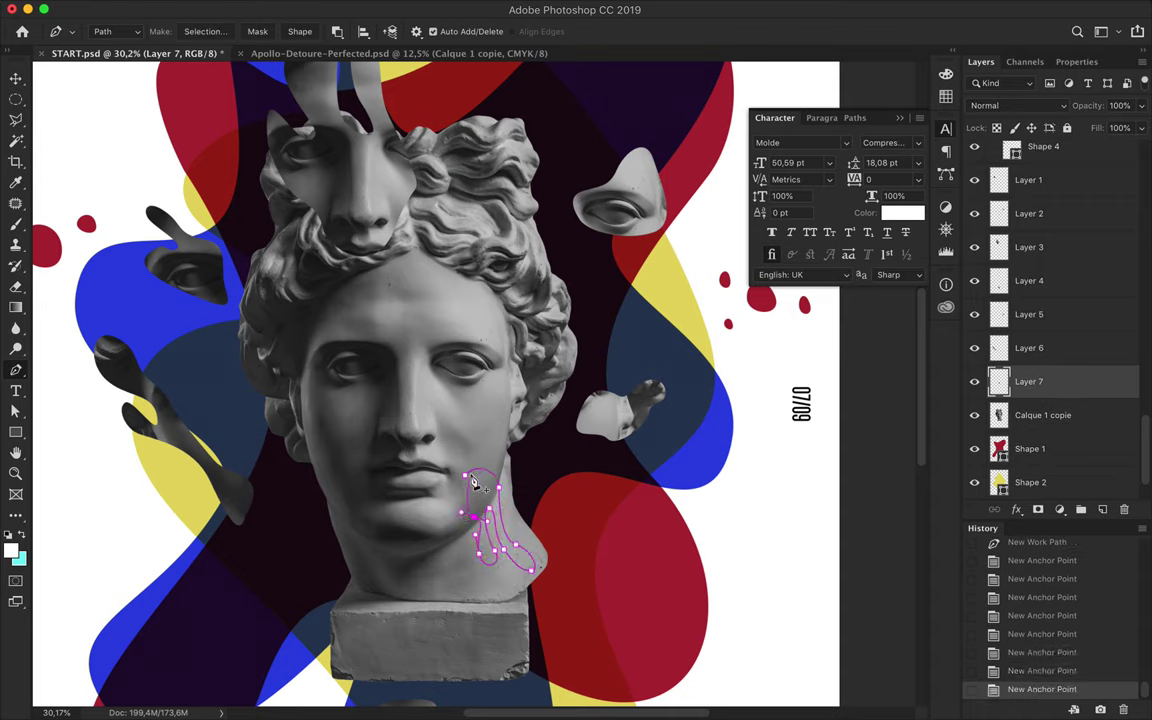
{"action": "left_click", "coordinate": [205, 31]}
{"action": "key", "text": "Return"}
{"action": "key", "text": "ctrl+shift+i"}
{"action": "left_click", "coordinate": [1043, 415]}
{"action": "key", "text": "ctrl+c"}
{"action": "key", "text": "ctrl+v"}
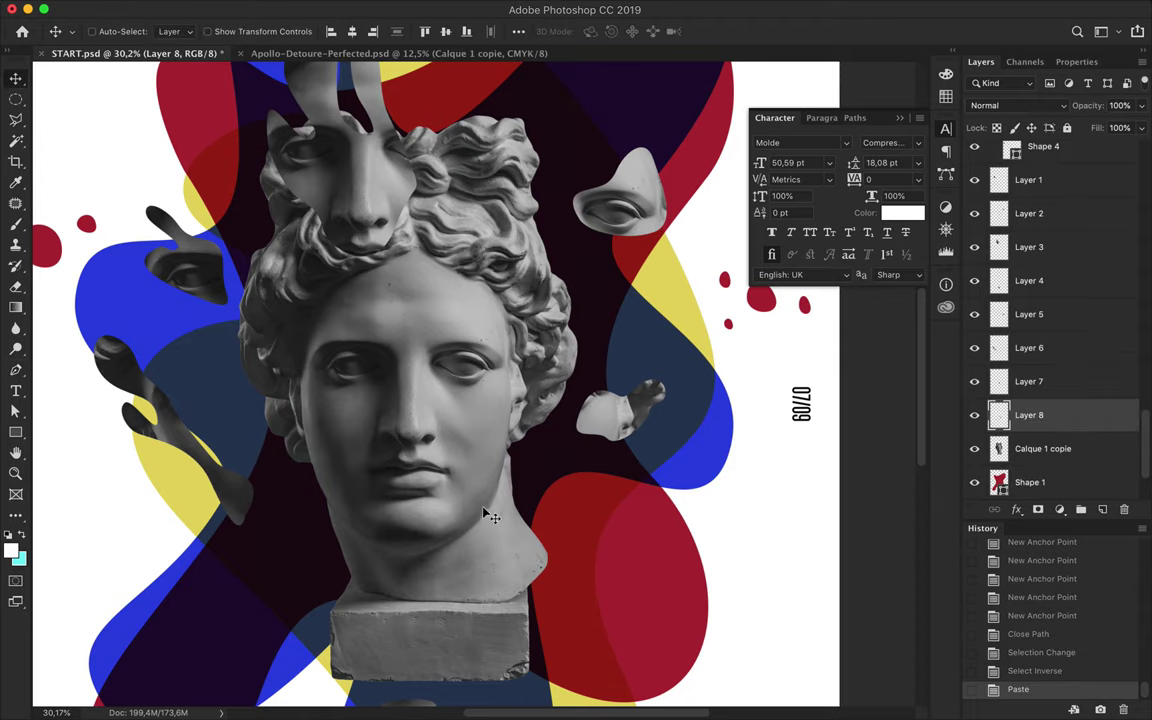
{"action": "left_click_drag", "start_coordinate": [488, 514], "coordinate": [509, 541]}
{"action": "left_click", "coordinate": [1043, 381]}
Hide the full bust layer and reposition the forehead-to-nose fragment.
{"action": "left_click", "coordinate": [1043, 448]}
{"action": "left_click", "coordinate": [975, 448]}
{"action": "scroll", "coordinate": [450, 380], "scroll_direction": "down", "scroll_amount": 2}
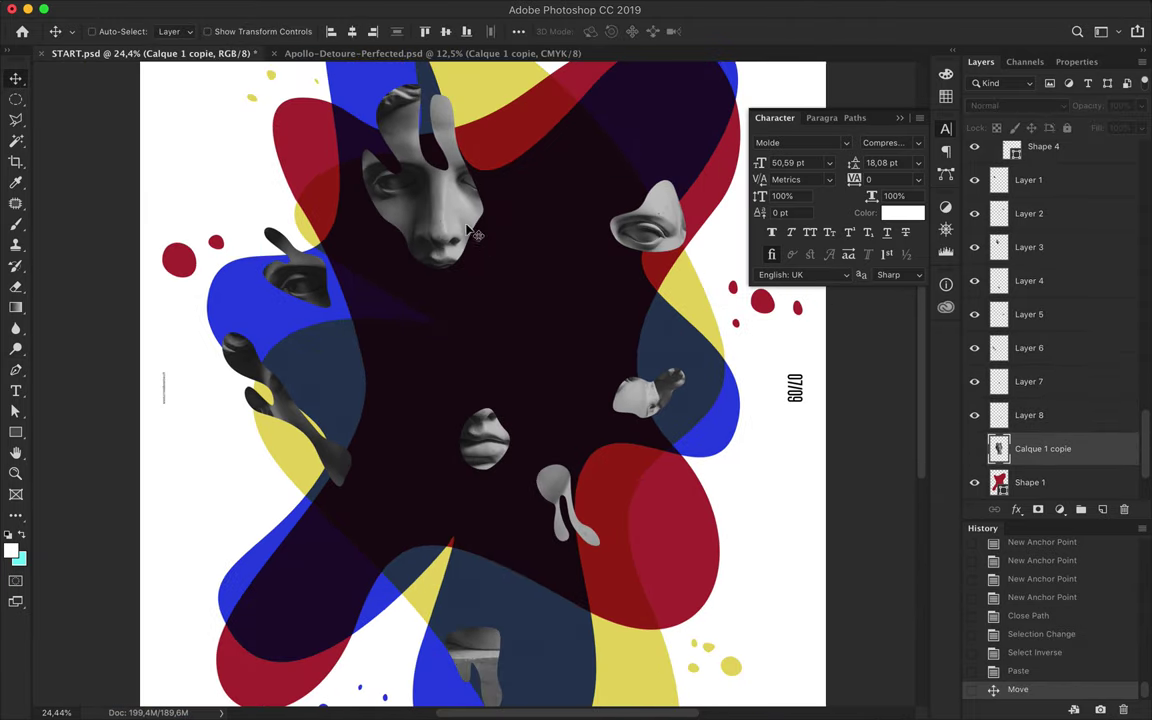
{"action": "left_click_drag", "start_coordinate": [440, 330], "coordinate": [451, 345]}
{"action": "scroll", "coordinate": [373, 450], "scroll_direction": "down", "scroll_amount": 3}
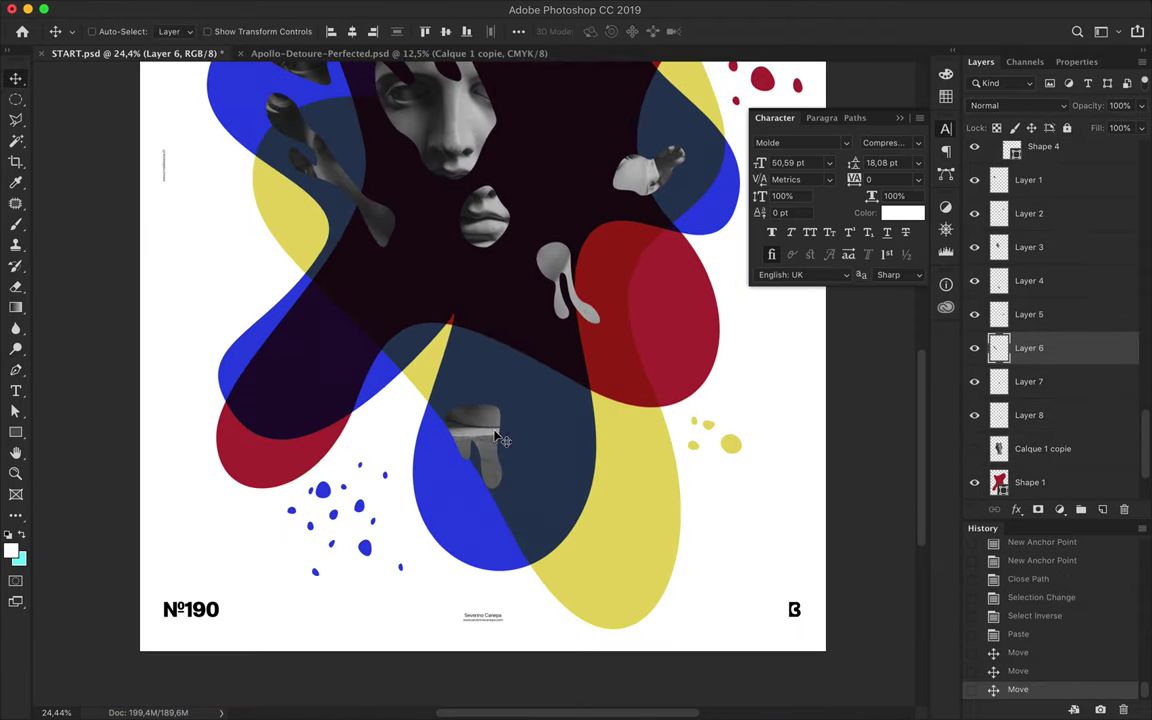
{"action": "left_click_drag", "start_coordinate": [470, 430], "coordinate": [475, 320]}
{"action": "scroll", "coordinate": [475, 320], "scroll_direction": "up", "scroll_amount": 5}
{"action": "scroll", "coordinate": [500, 300], "scroll_direction": "down", "scroll_amount": 2}
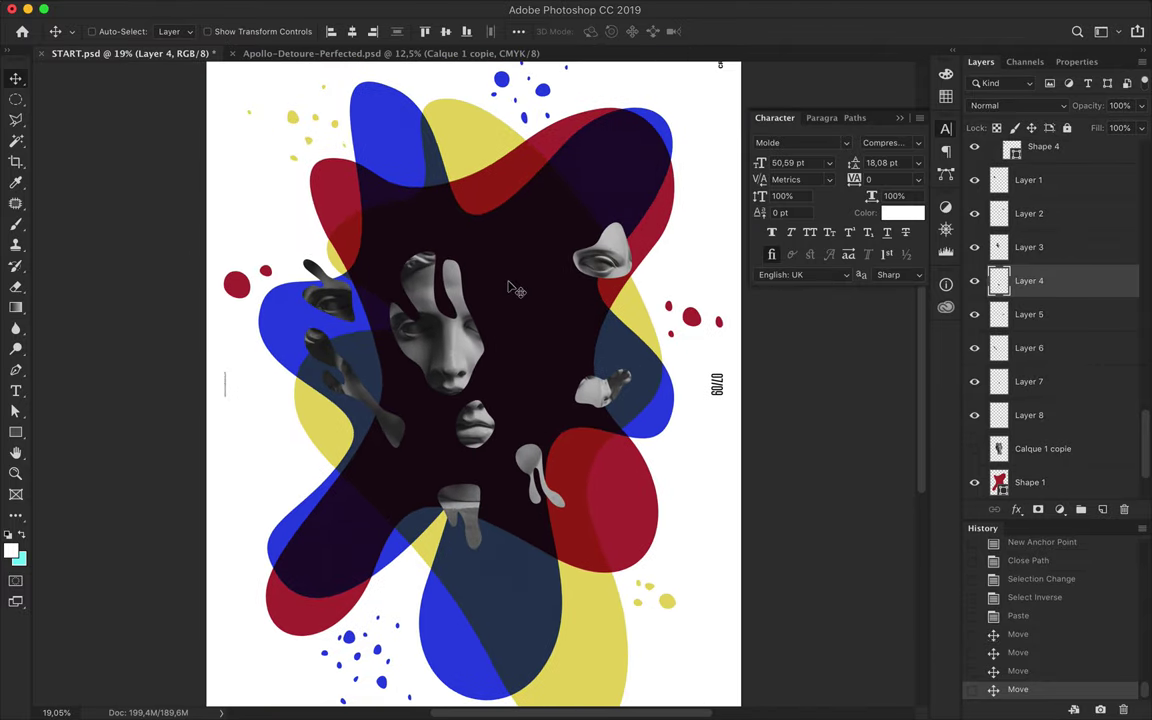
Duplicate the eye piece, enlarge it and apply a 61.9 px Gaussian Blur.
{"action": "left_click_drag", "start_coordinate": [600, 250], "coordinate": [564, 248]}
{"action": "key", "text": "ctrl+t"}
{"action": "key", "text": "Return"}
{"action": "left_click", "coordinate": [347, 8]}
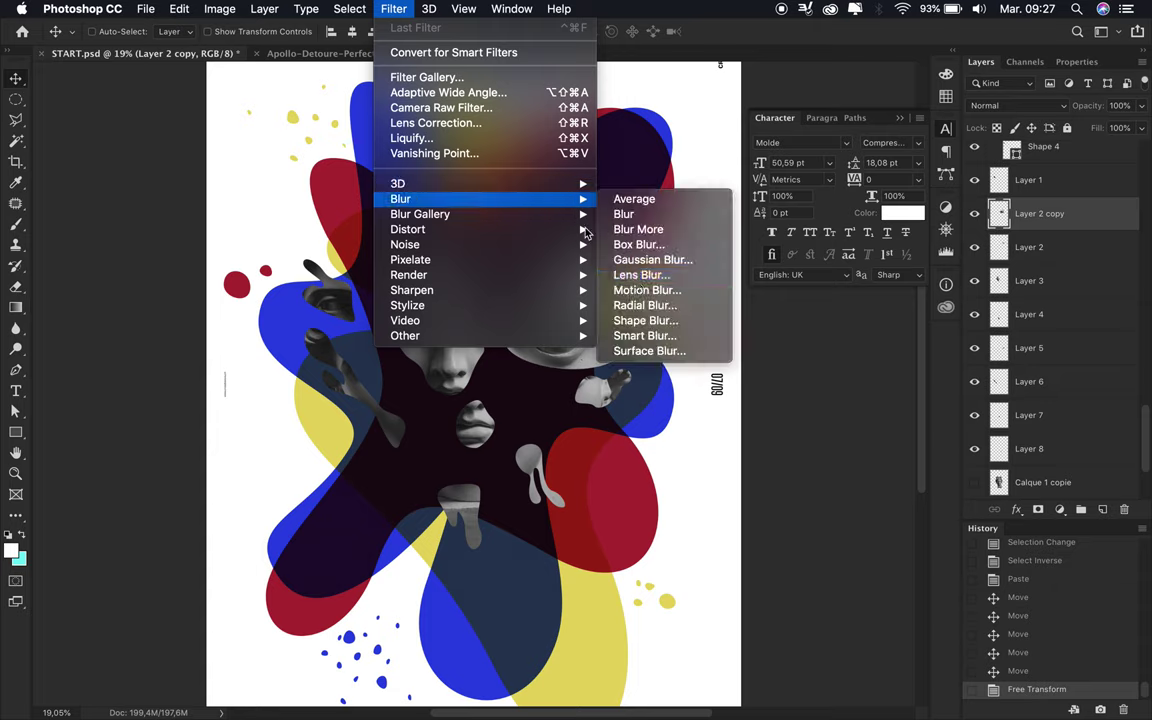
{"action": "left_click", "coordinate": [636, 263]}
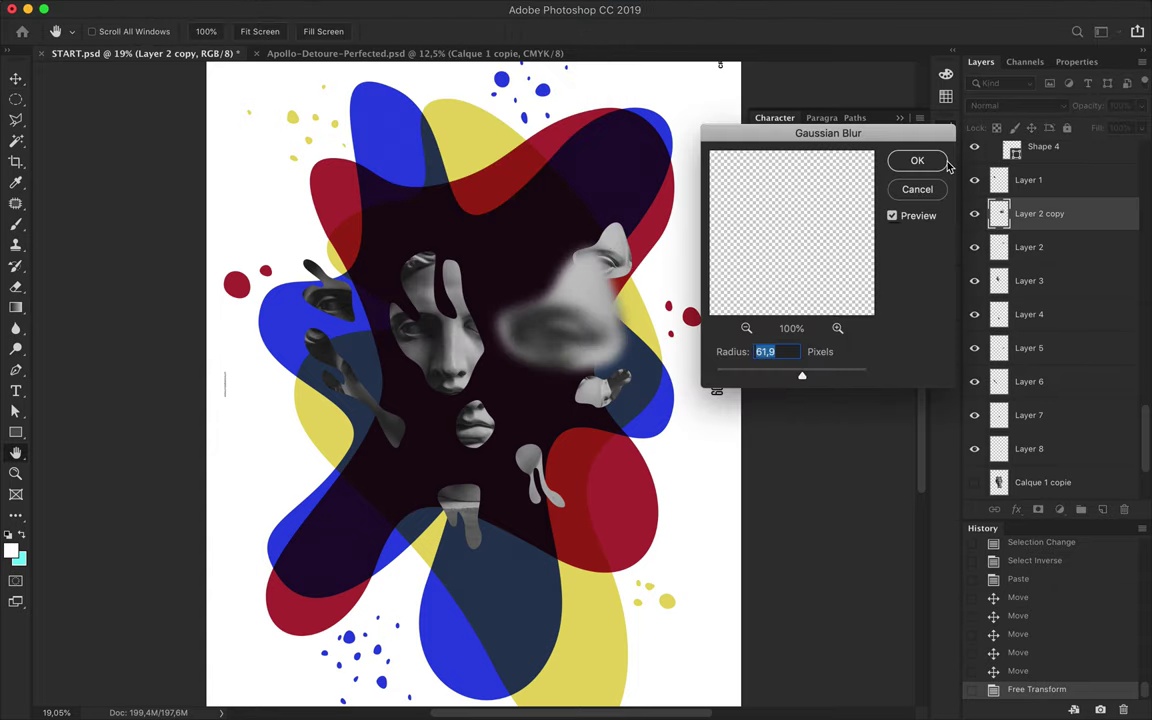
{"action": "key", "text": "Return"}
Move the blurred eye copy to the upper right and rotate it about 33°.
{"action": "left_click_drag", "start_coordinate": [575, 315], "coordinate": [675, 170]}
{"action": "key", "text": "ctrl+t"}
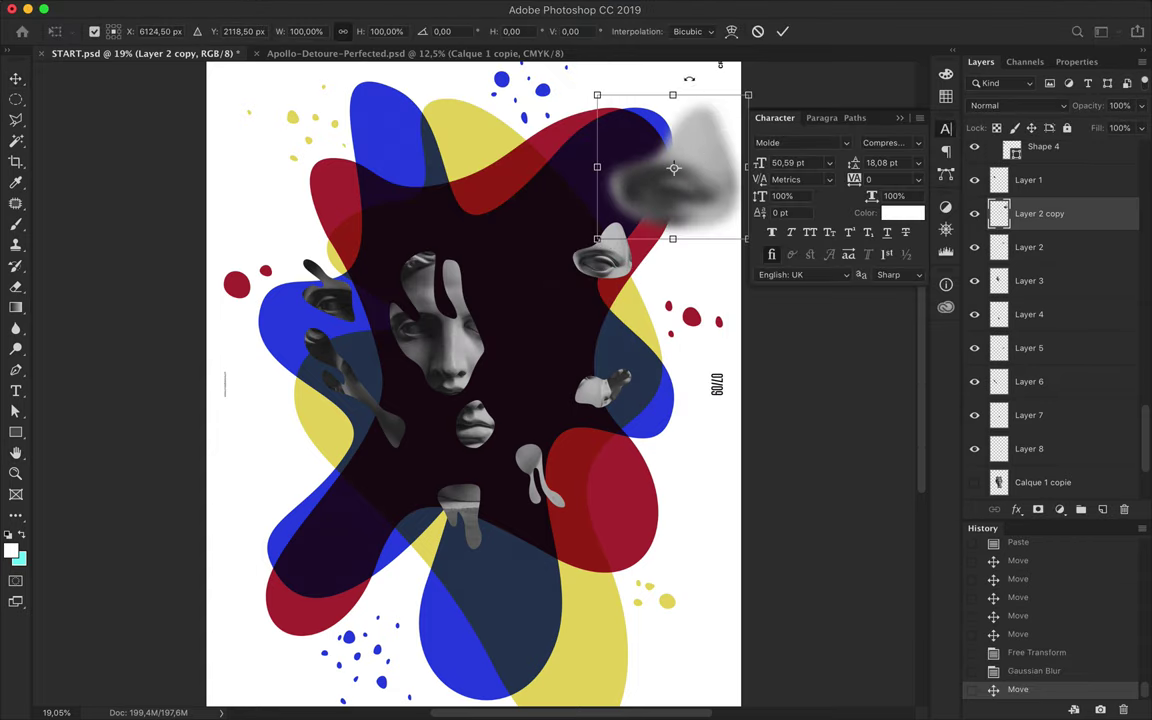
{"action": "left_click_drag", "start_coordinate": [590, 90], "coordinate": [648, 58]}
{"action": "key", "text": "Return"}
{"action": "left_click", "coordinate": [495, 90]}
{"action": "left_click", "coordinate": [517, 105], "text": "shift"}
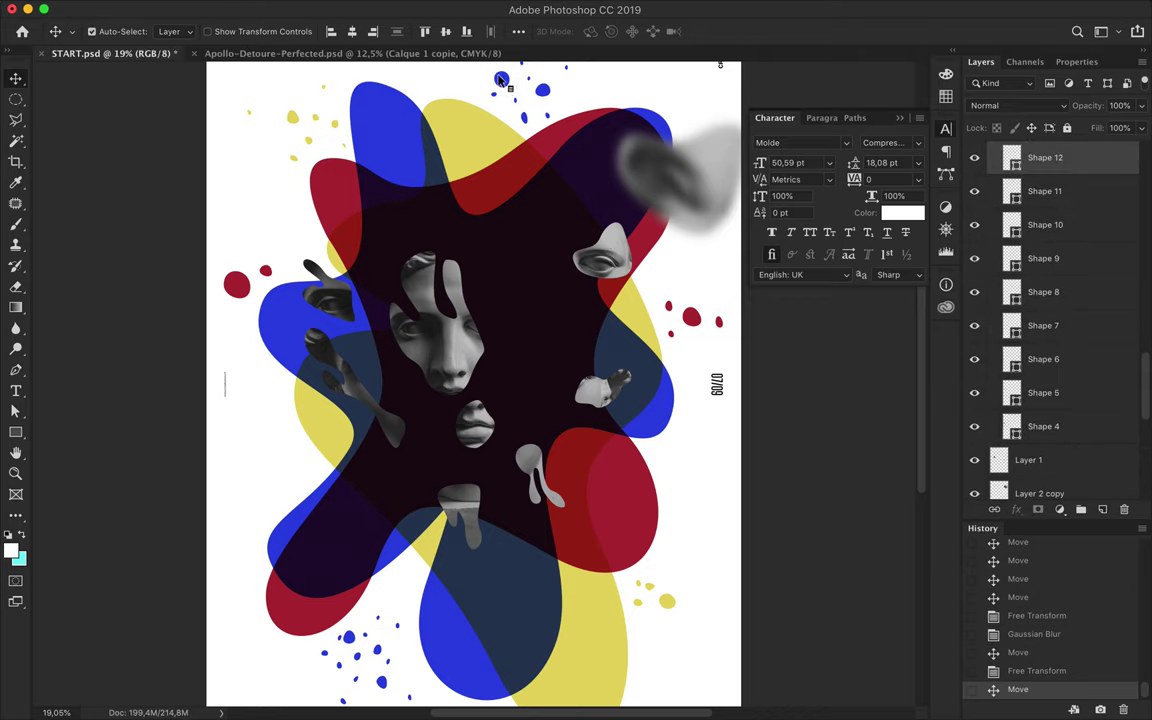
Duplicate the blue dots to the lower left, rotate about 82°, merge and Gaussian-blur them.
{"action": "left_click_drag", "start_coordinate": [517, 105], "coordinate": [297, 495]}
{"action": "key", "text": "ctrl+t"}
{"action": "mouse_move", "coordinate": [334, 405]}
{"action": "left_mouse_down"}
{"action": "mouse_move", "coordinate": [279, 524]}
{"action": "mouse_move", "coordinate": [222, 590]}
{"action": "left_mouse_up"}
{"action": "key", "text": "Return"}
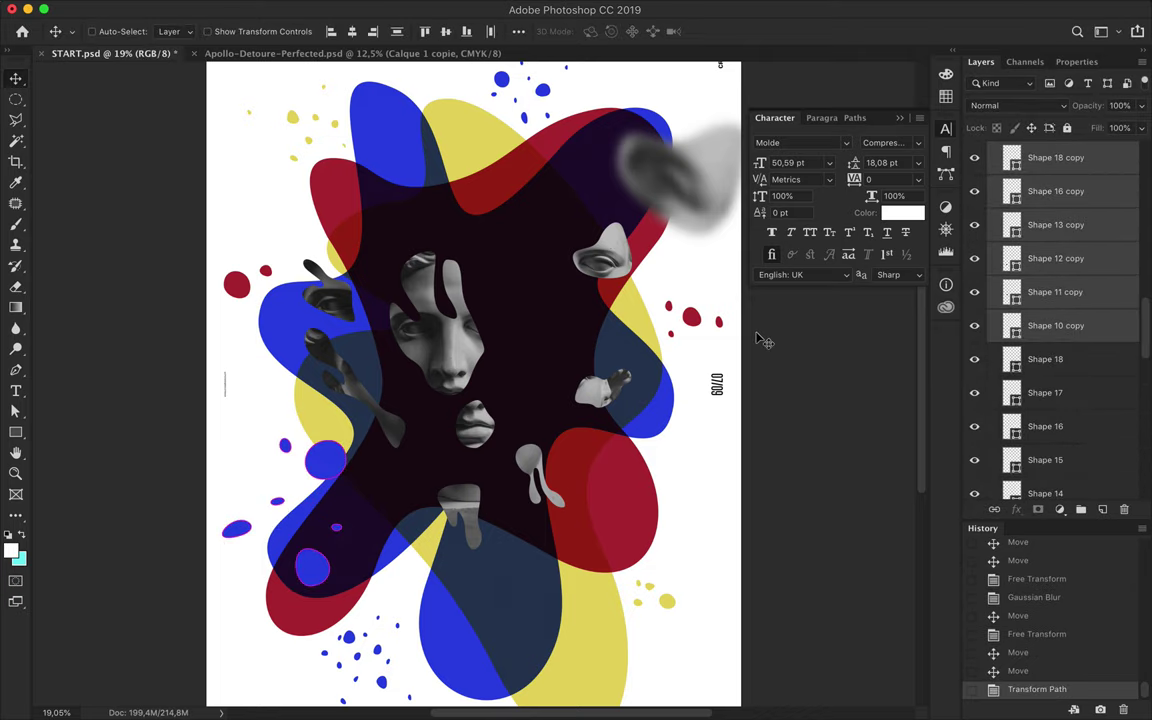
{"action": "key", "text": "ctrl+e"}
{"action": "left_click", "coordinate": [393, 3]}
{"action": "left_click", "coordinate": [372, 26]}
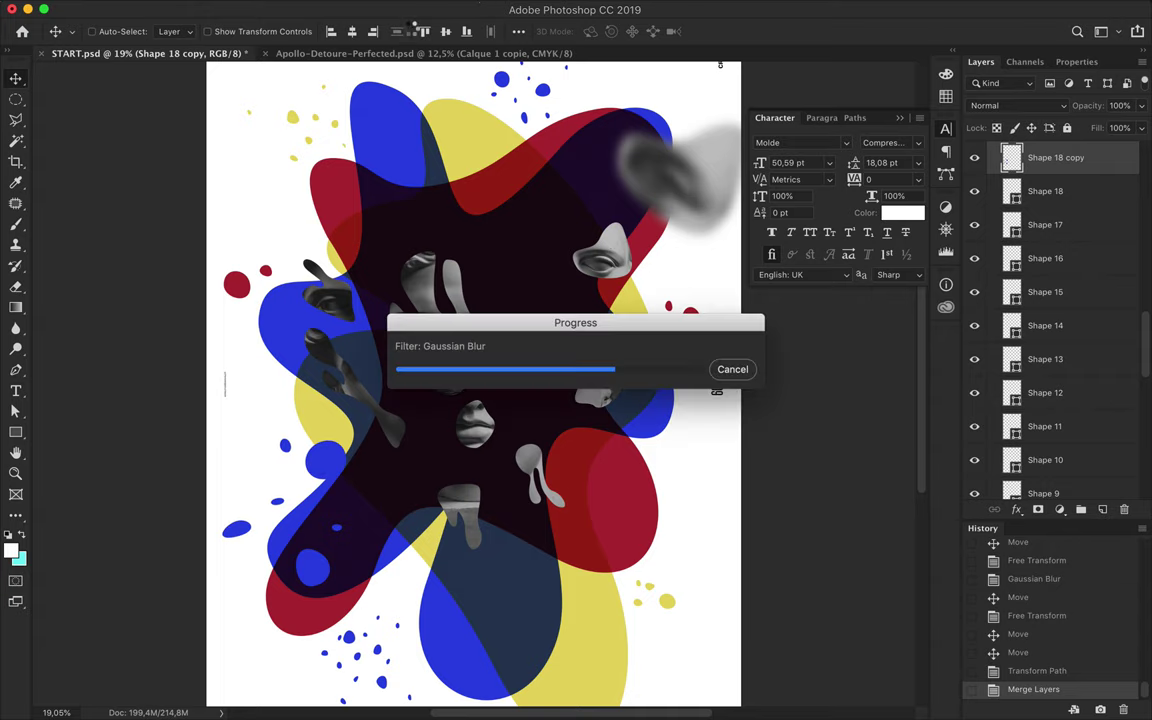
{"action": "key", "text": "ctrl+t"}
{"action": "left_click_drag", "start_coordinate": [362, 443], "coordinate": [298, 442]}
{"action": "key", "text": "Return"}
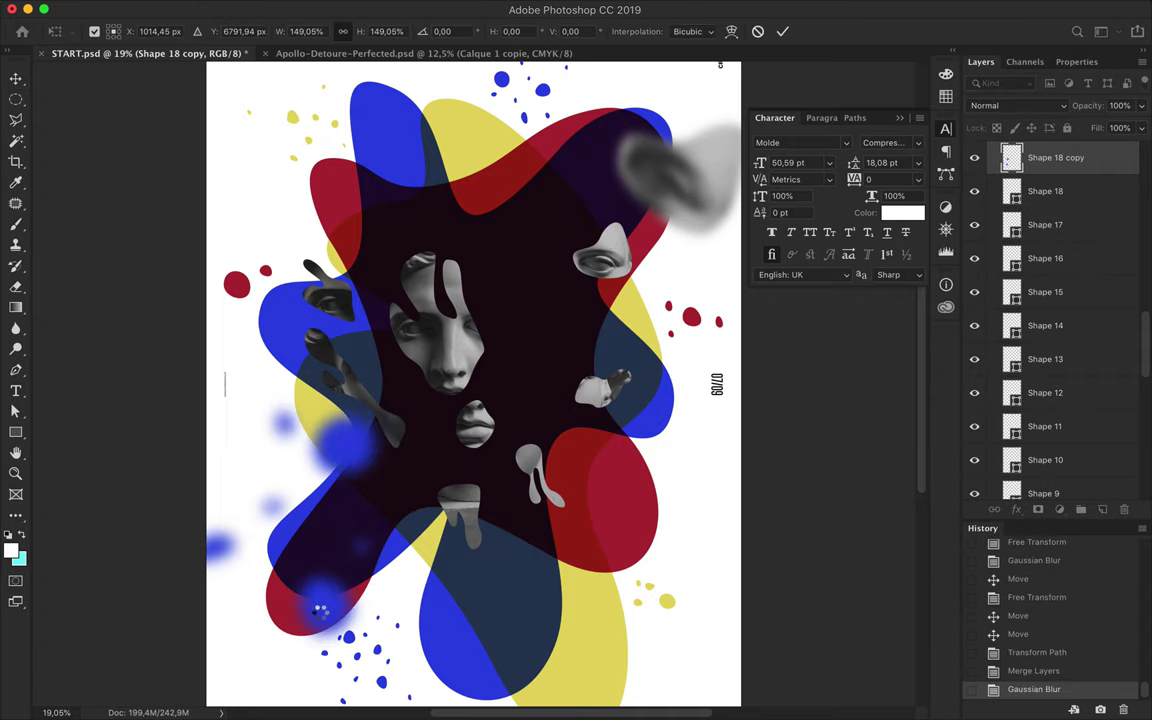
Spread several small blue dots into new positions around the lower left.
{"action": "scroll", "coordinate": [405, 577], "scroll_direction": "down", "scroll_amount": 2}
{"action": "left_click_drag", "start_coordinate": [323, 574], "coordinate": [290, 570]}
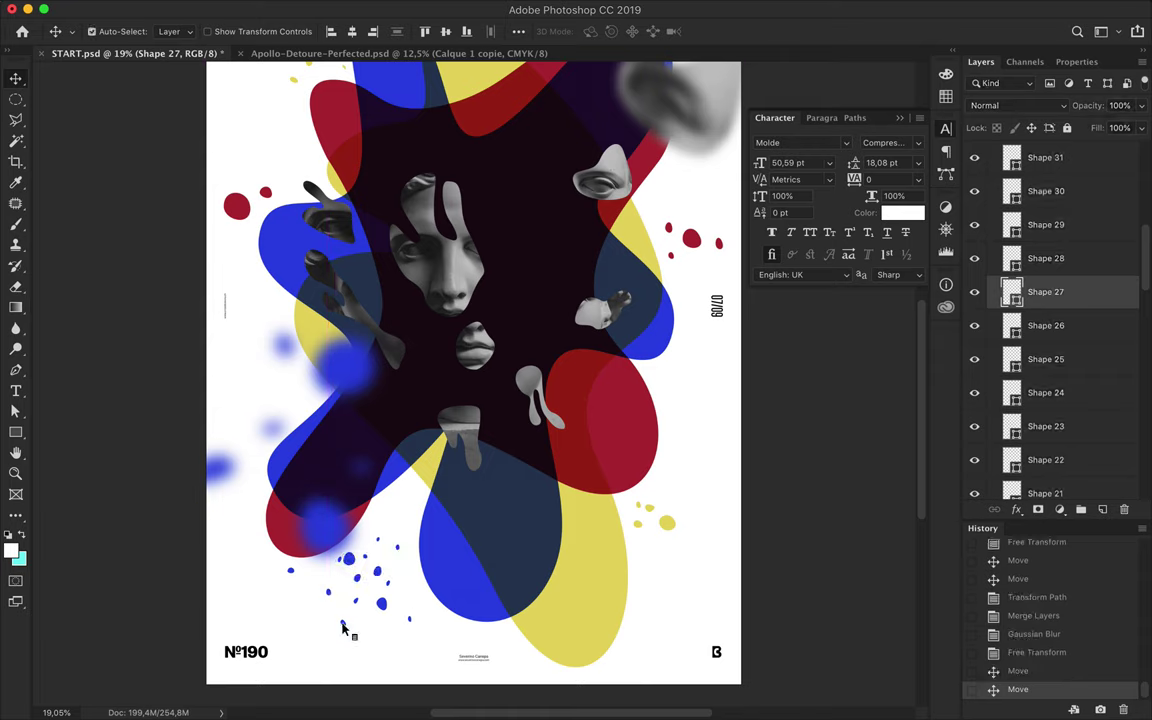
{"action": "left_click_drag", "start_coordinate": [343, 622], "coordinate": [313, 670]}
{"action": "left_click", "coordinate": [345, 490]}
{"action": "left_click_drag", "start_coordinate": [385, 460], "coordinate": [404, 523]}
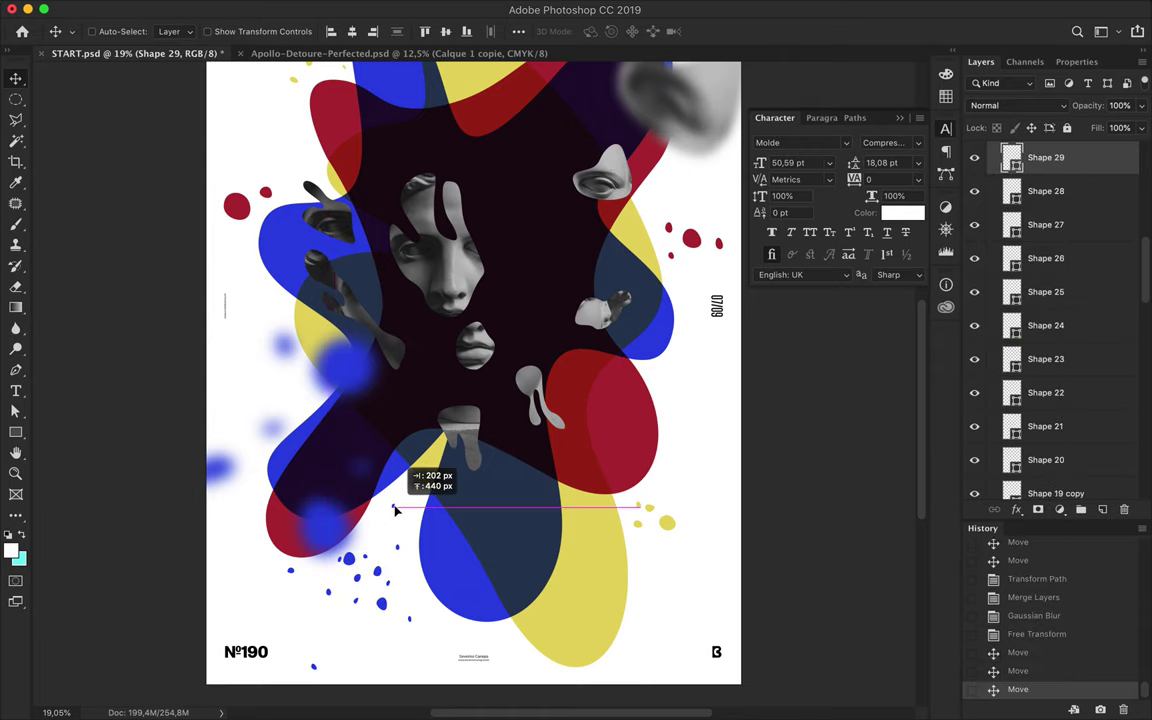
{"action": "left_click_drag", "start_coordinate": [349, 559], "coordinate": [377, 531]}
{"action": "left_click_drag", "start_coordinate": [355, 600], "coordinate": [340, 619]}
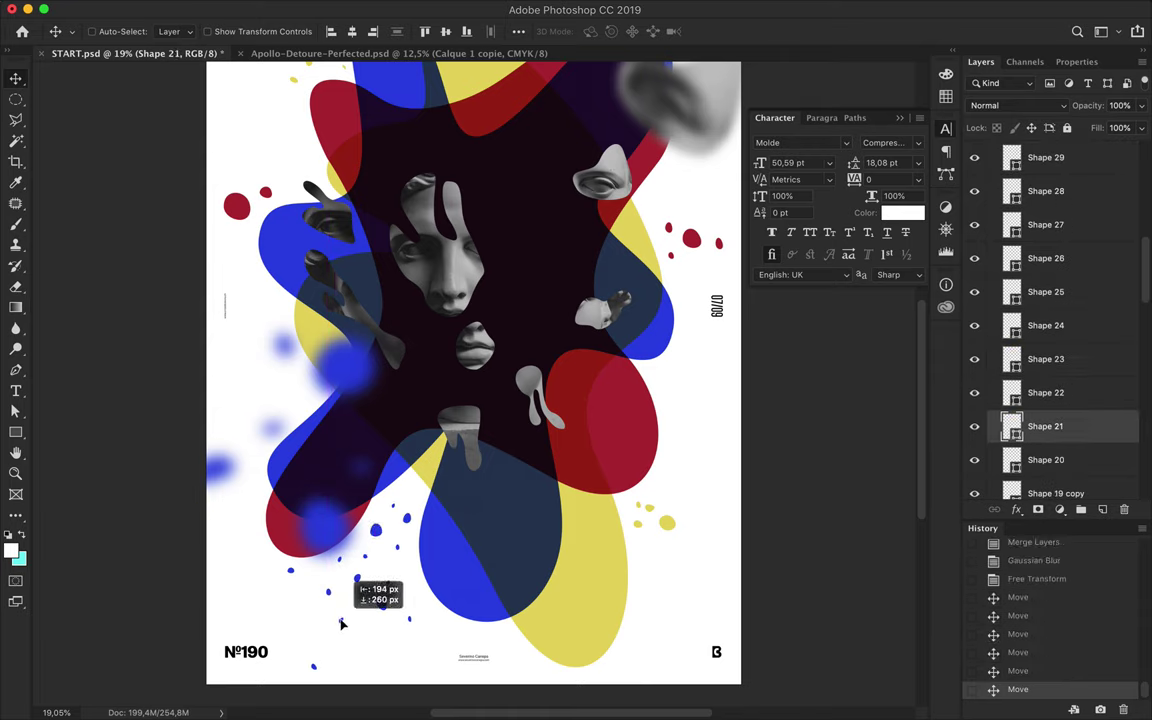
{"action": "left_click", "coordinate": [357, 580]}
Select a face fragment and drag out a duplicate of it.
{"action": "scroll", "coordinate": [330, 480], "scroll_direction": "up", "scroll_amount": 5}
{"action": "scroll", "coordinate": [330, 480], "scroll_direction": "right", "scroll_amount": 3}
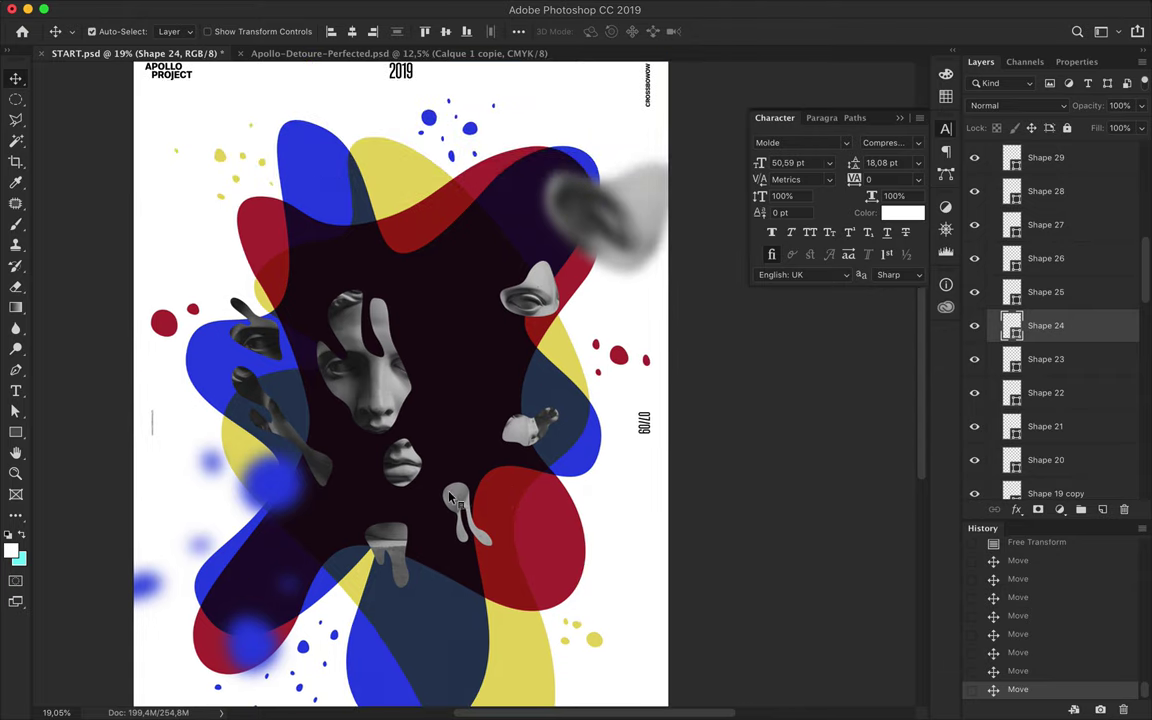
{"action": "left_click", "coordinate": [285, 365]}
{"action": "mouse_move", "coordinate": [380, 380]}
{"action": "left_mouse_down"}
{"action": "mouse_move", "coordinate": [420, 440]}
{"action": "mouse_move", "coordinate": [495, 452]}
{"action": "left_mouse_up"}
Flip the face copy, apply a 111,9 Gaussian Blur, and move it toward the bottom edge.
{"action": "key", "text": "ctrl+t"}
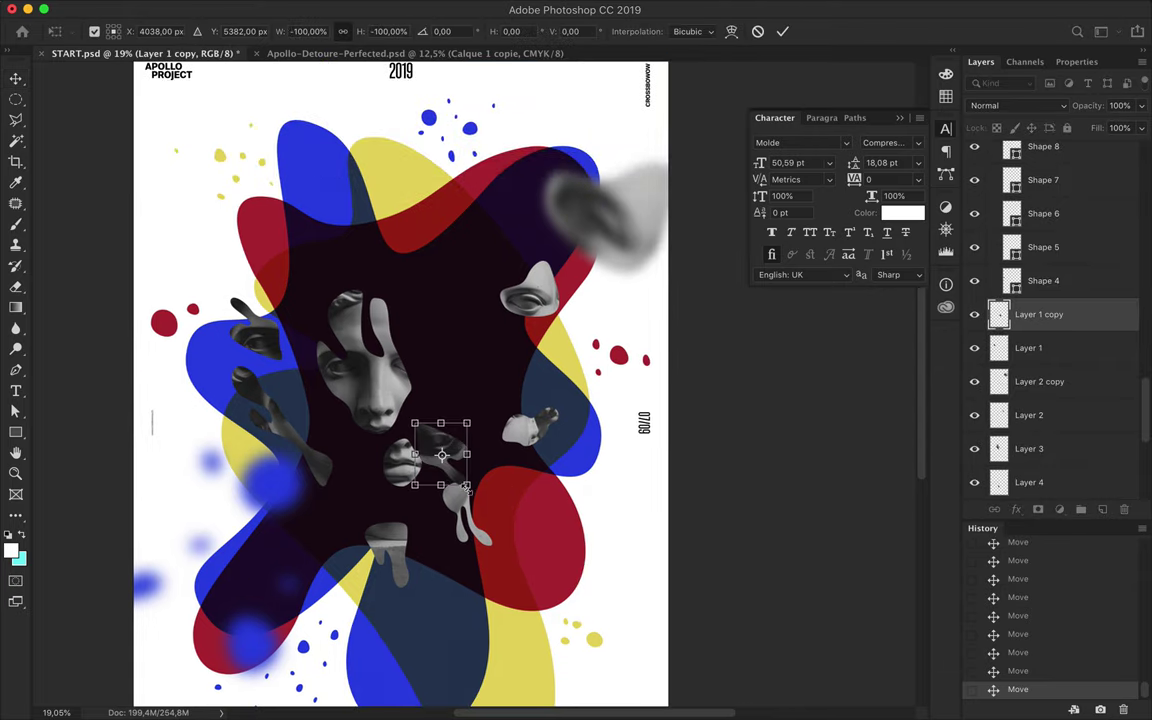
{"action": "key", "text": "Return"}
{"action": "left_click", "coordinate": [393, 10]}
{"action": "left_click", "coordinate": [650, 290]}
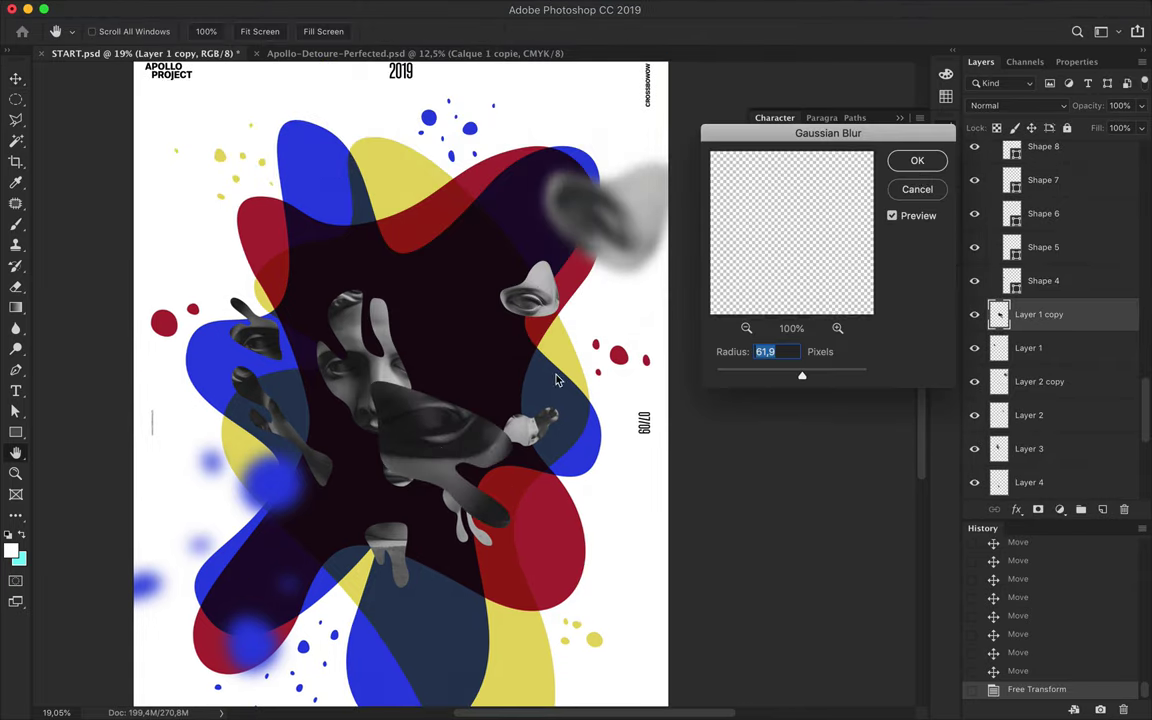
{"action": "left_click_drag", "start_coordinate": [817, 376], "coordinate": [818, 376]}
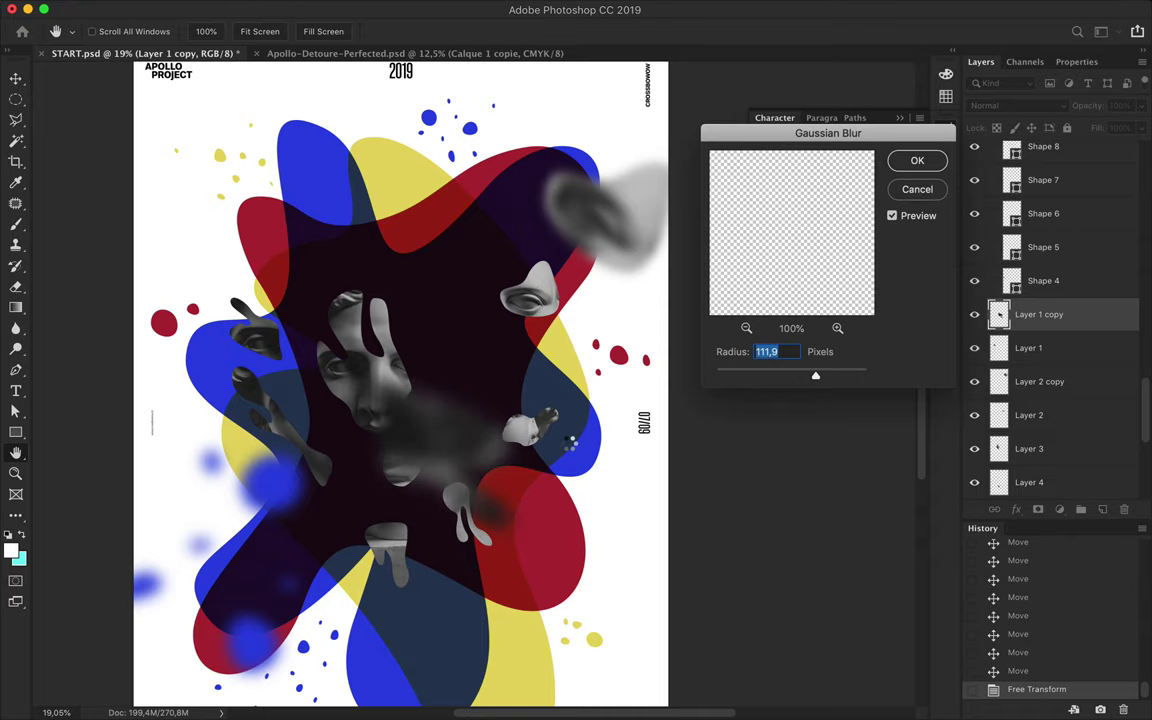
{"action": "key", "text": "Return"}
{"action": "left_click_drag", "start_coordinate": [462, 457], "coordinate": [497, 412]}
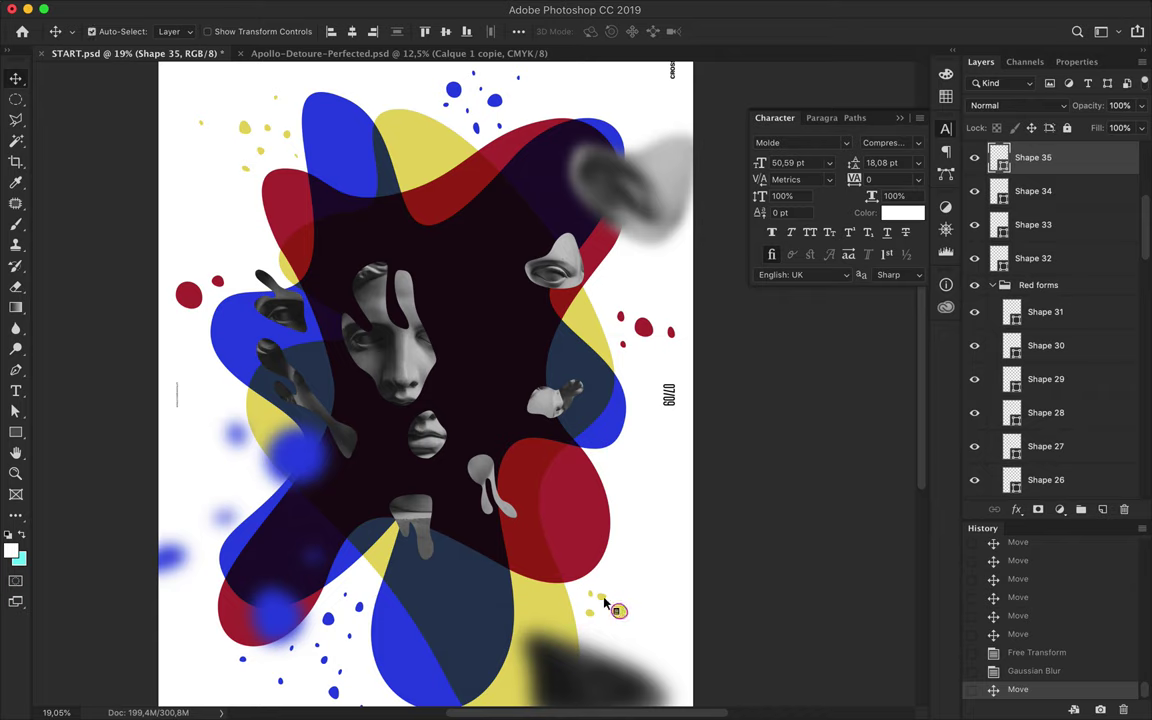
Duplicate the yellow dots, enlarge the copies, and merge them into one layer.
{"action": "key", "text": "ctrl+t"}
{"action": "mouse_move", "coordinate": [612, 590]}
{"action": "left_mouse_down"}
{"action": "mouse_move", "coordinate": [565, 537]}
{"action": "mouse_move", "coordinate": [641, 588]}
{"action": "left_mouse_up"}
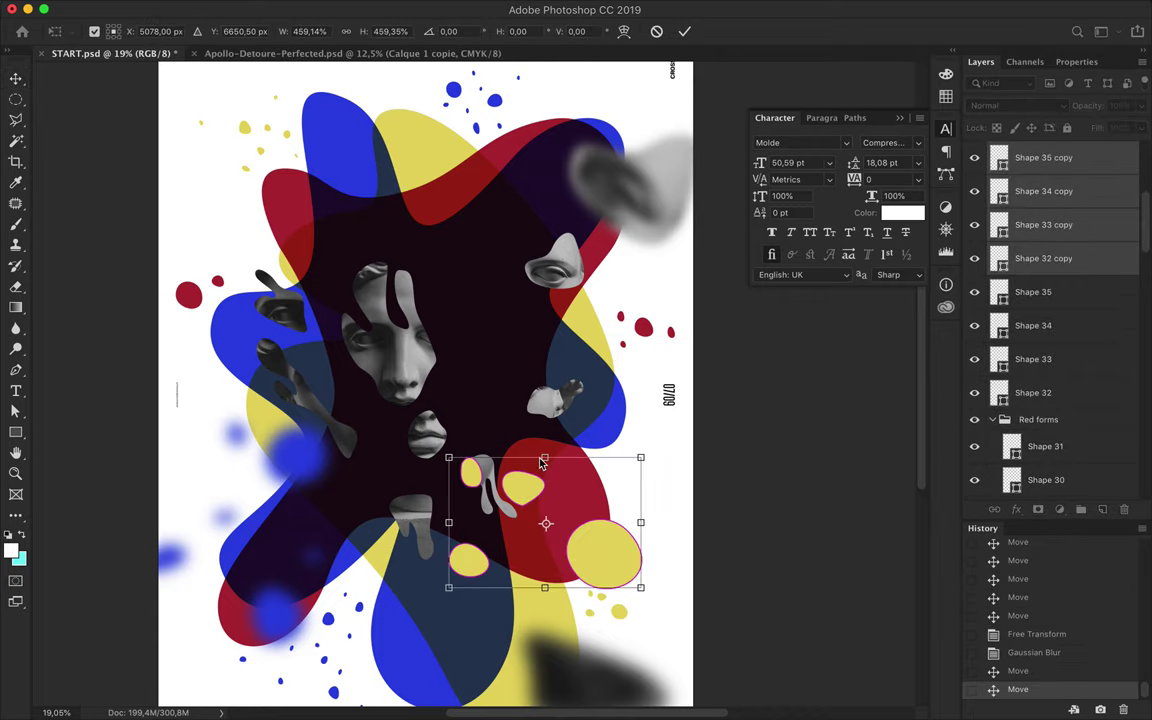
{"action": "key", "text": "Return"}
{"action": "left_click", "coordinate": [368, 7]}
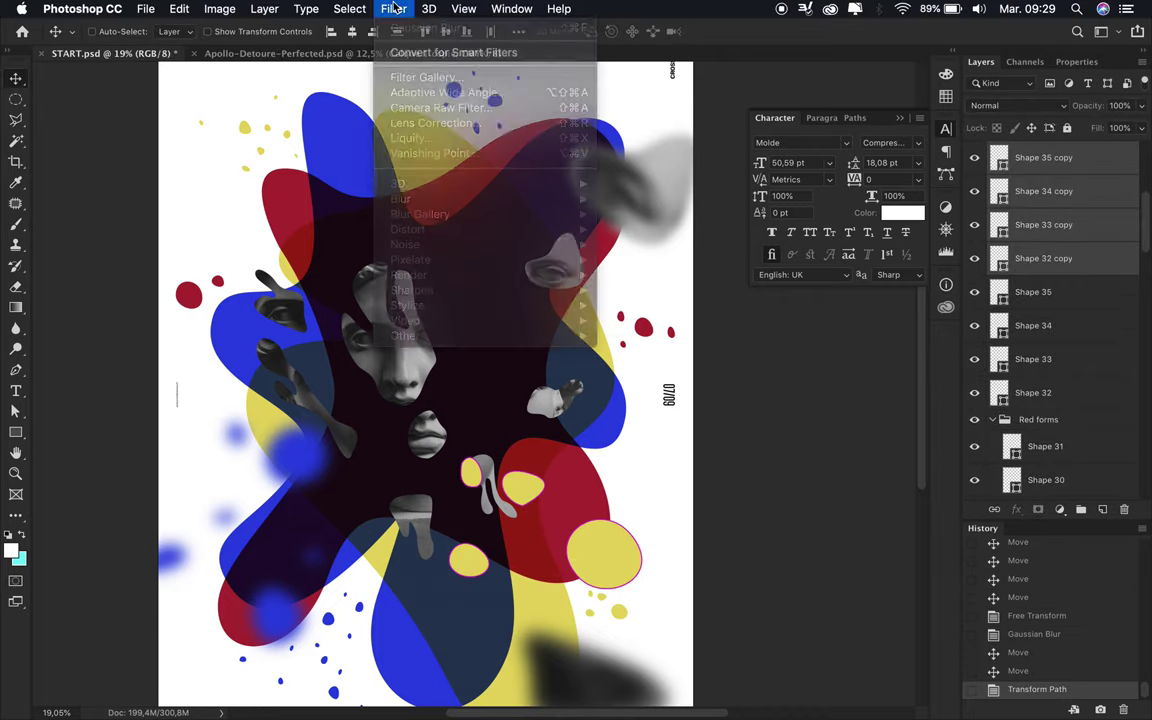
{"action": "key", "text": "ctrl+e"}
Apply a Motion Blur at -37° and 1875 px, then move the streaks to the lower right.
{"action": "left_click", "coordinate": [393, 8]}
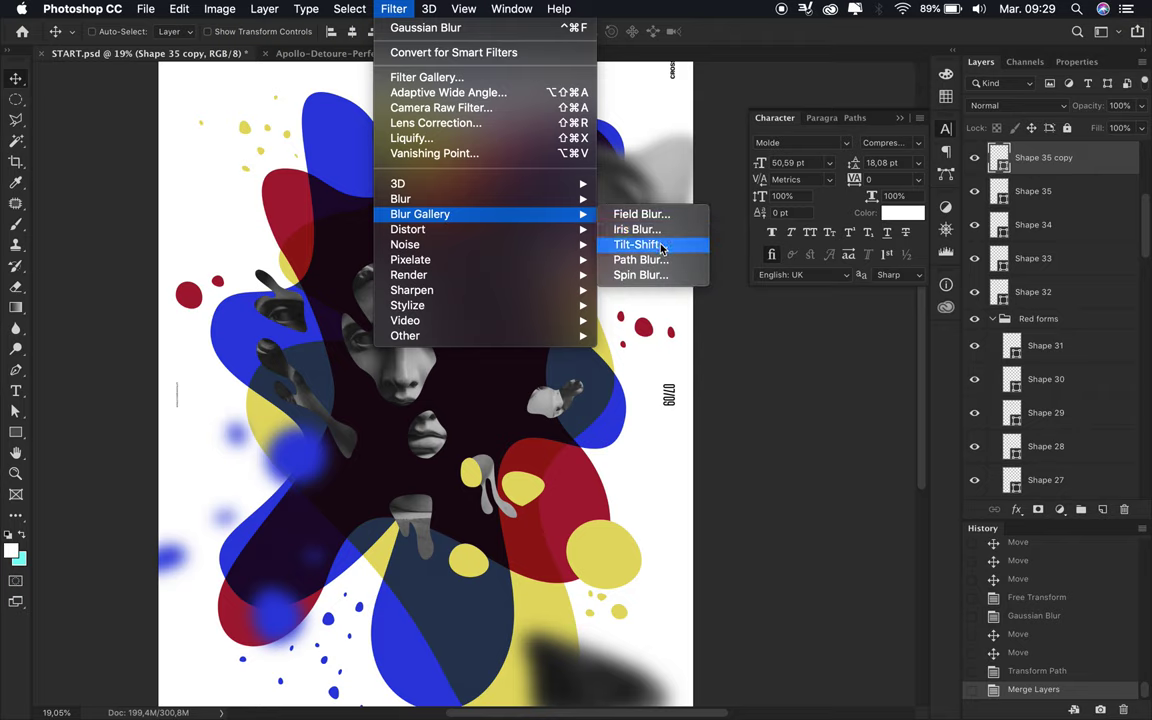
{"action": "left_click", "coordinate": [680, 291]}
{"action": "left_click", "coordinate": [638, 245]}
{"action": "left_click", "coordinate": [955, 305]}
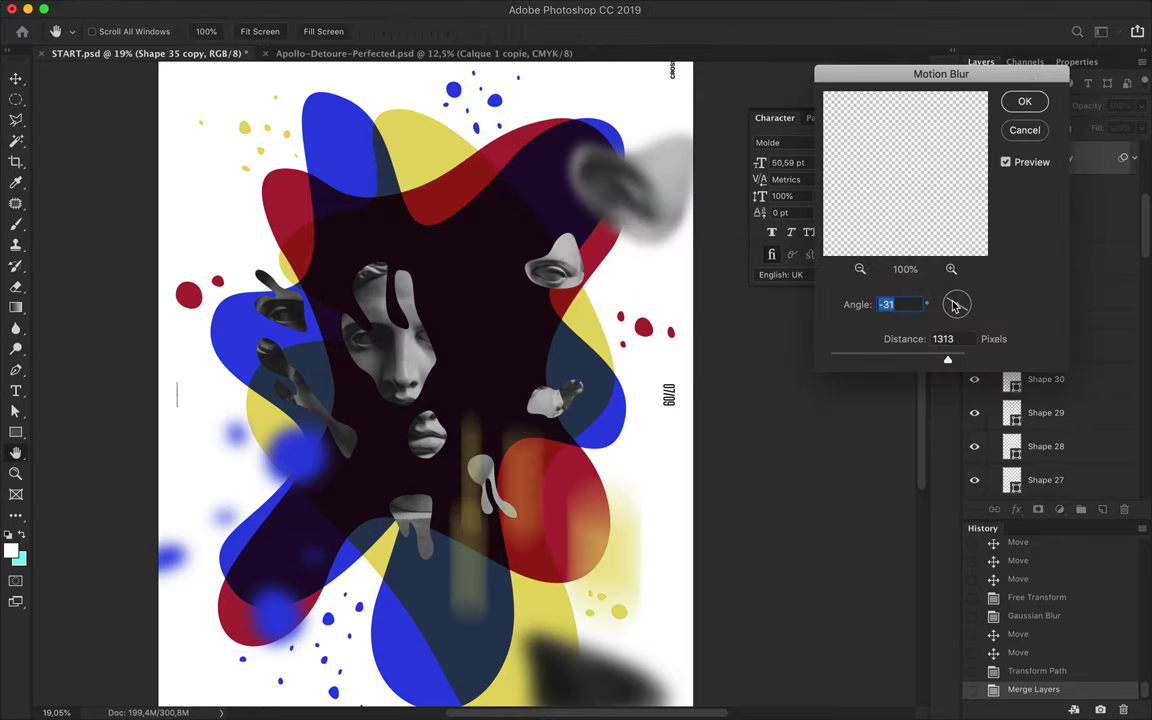
{"action": "left_click_drag", "start_coordinate": [950, 363], "coordinate": [964, 363]}
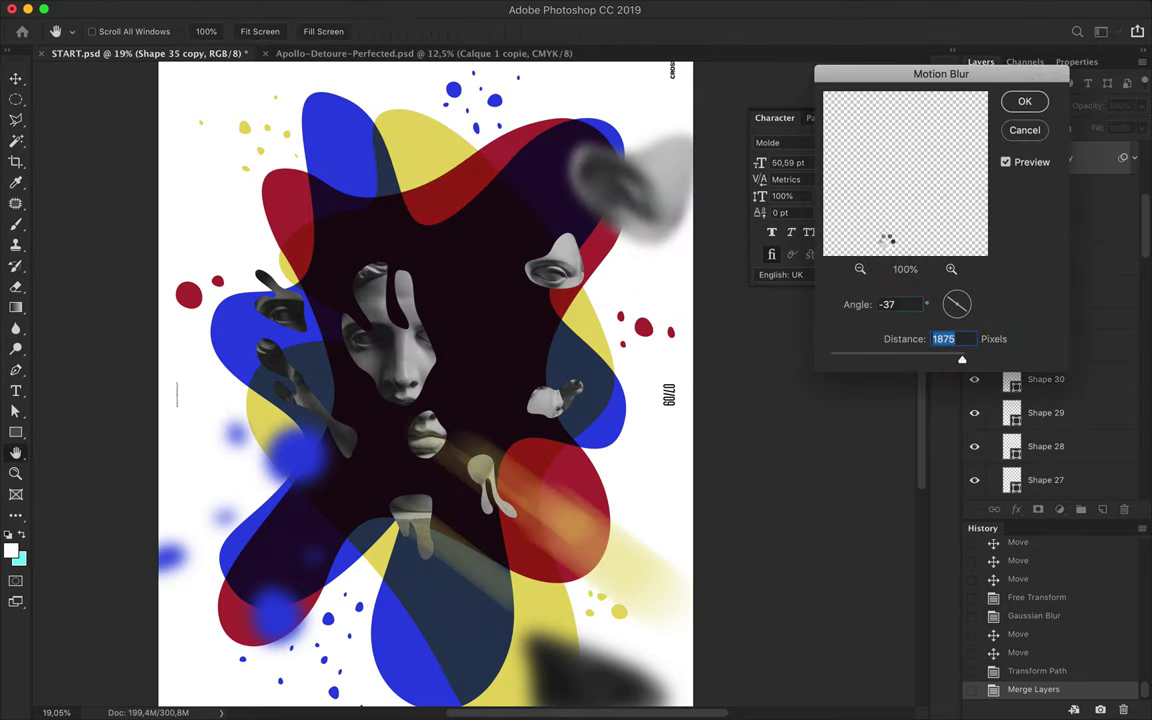
{"action": "key", "text": "Return"}
{"action": "left_click_drag", "start_coordinate": [570, 521], "coordinate": [633, 540]}
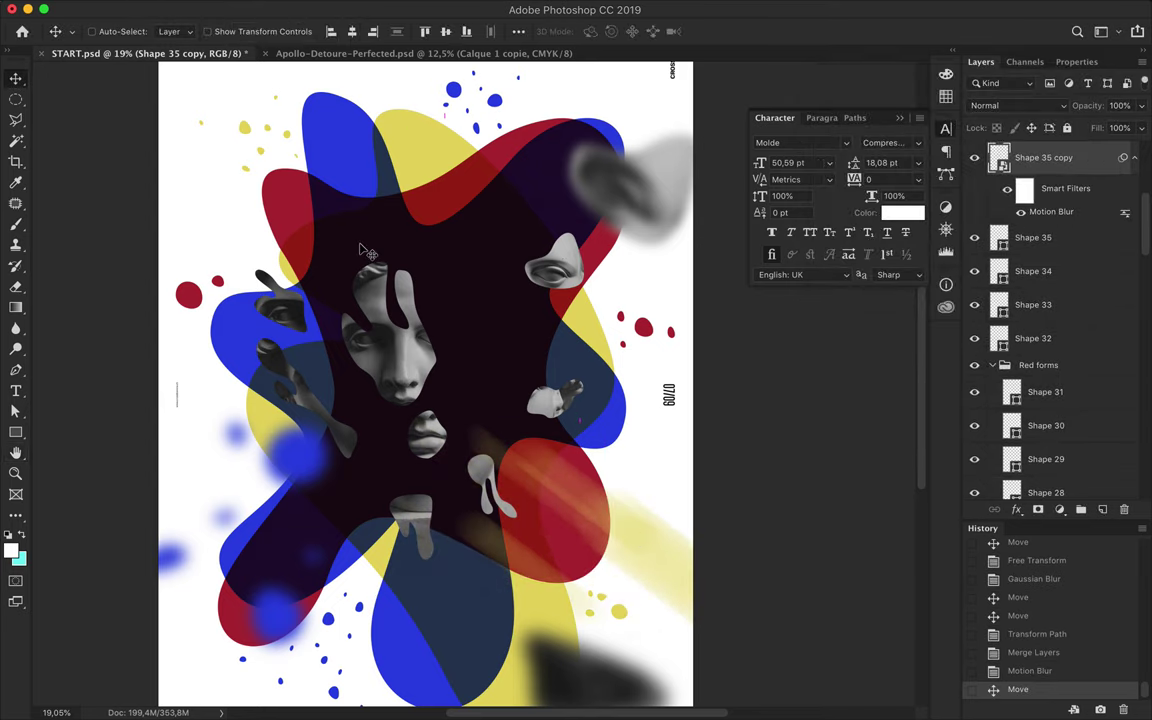
Cut a piece from the head's right side onto a new layer and move it lower left.
{"action": "left_click", "coordinate": [975, 348]}
{"action": "left_click", "coordinate": [1043, 348]}
{"action": "left_click_drag", "start_coordinate": [380, 430], "coordinate": [447, 430]}
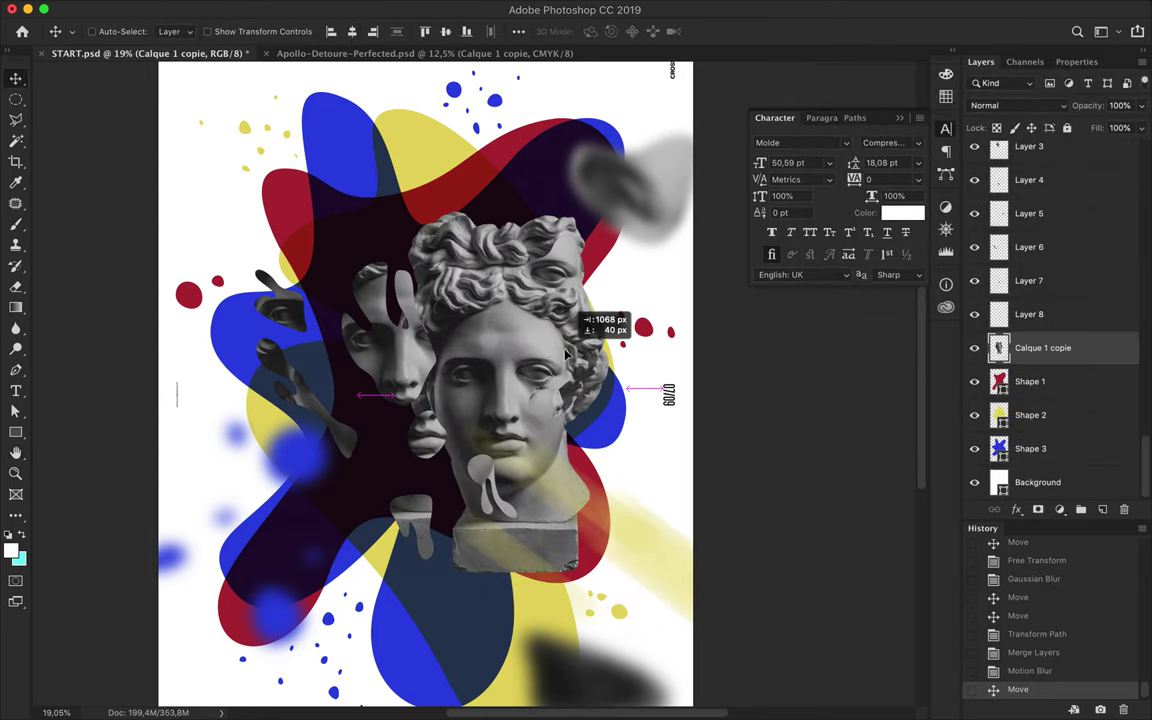
{"action": "key", "text": "p"}
{"action": "left_click", "coordinate": [553, 349]}
{"action": "left_click_drag", "start_coordinate": [575, 378], "coordinate": [553, 418]}
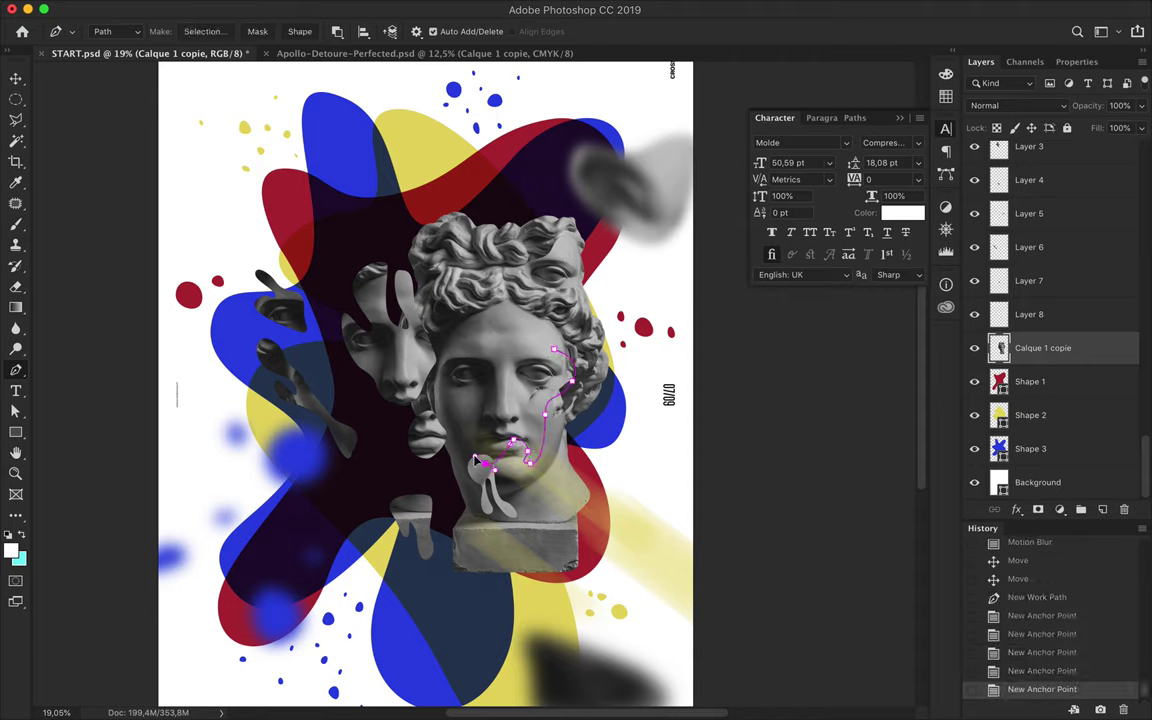
{"action": "left_click", "coordinate": [205, 31]}
{"action": "key", "text": "Return"}
{"action": "key", "text": "ctrl+c"}
{"action": "key", "text": "ctrl+v"}
{"action": "key", "text": "v"}
{"action": "left_click_drag", "start_coordinate": [526, 432], "coordinate": [346, 512]}
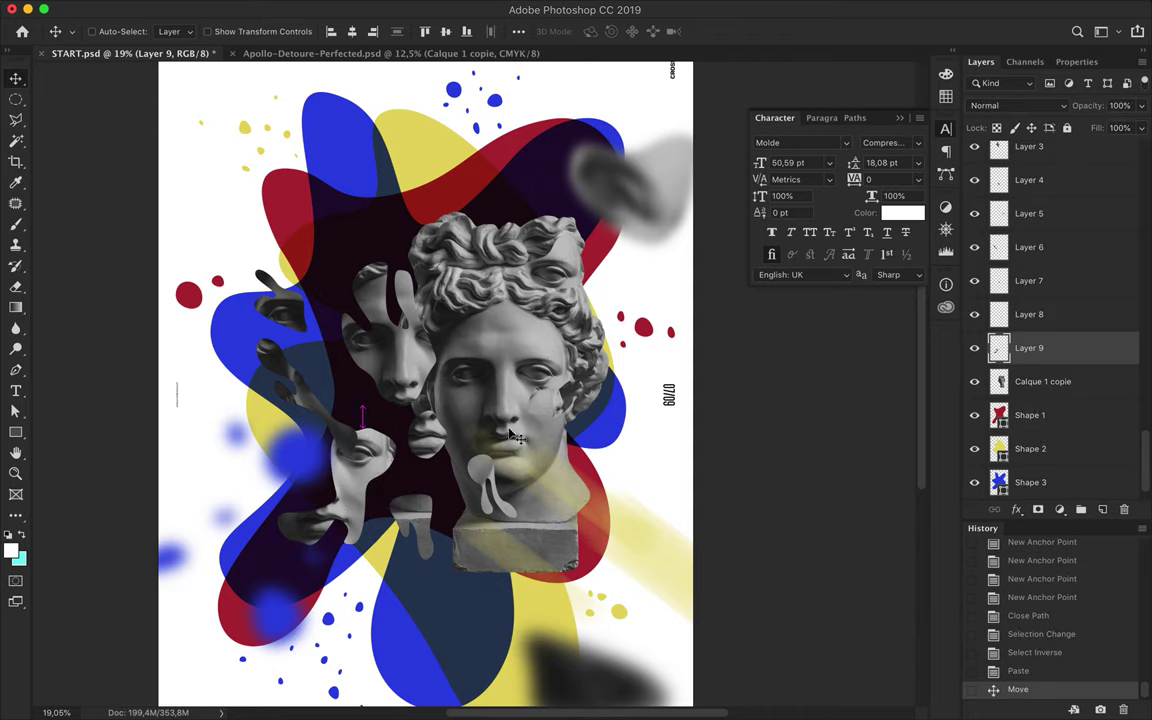
Cut a hair piece onto a new layer and move it to the poster's top.
{"action": "key", "text": "alt+bracketleft"}
{"action": "key", "text": "p"}
{"action": "left_click_drag", "start_coordinate": [480, 263], "coordinate": [451, 297]}
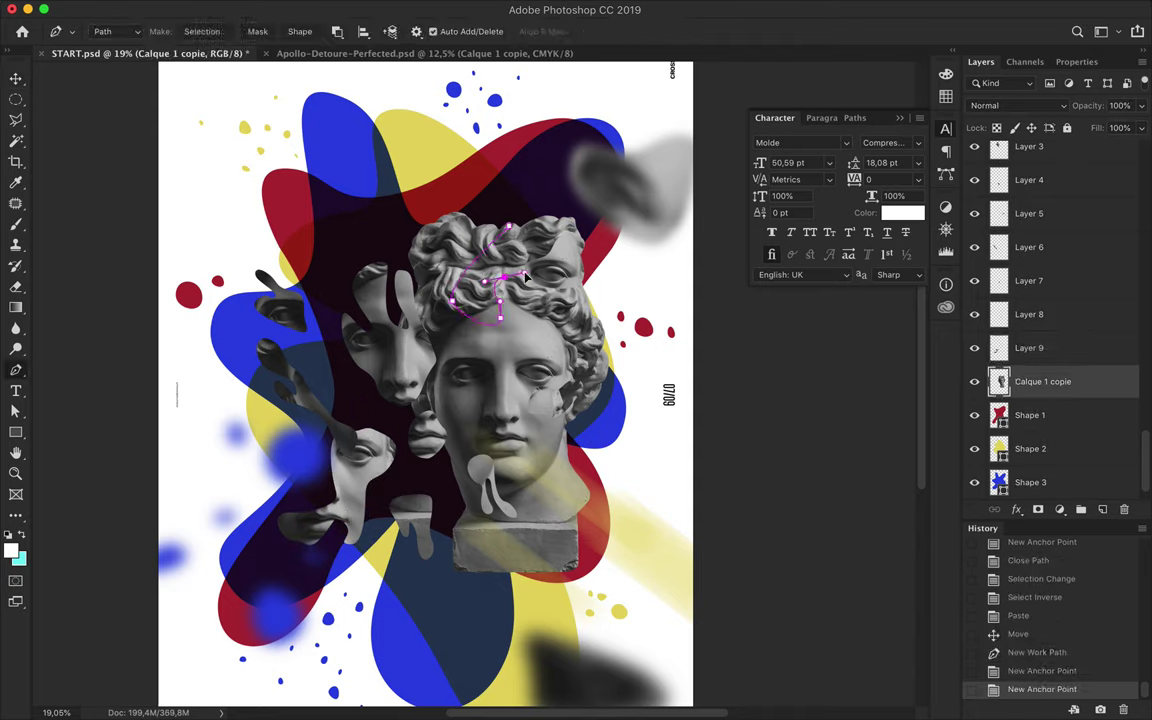
{"action": "left_click", "coordinate": [512, 231]}
{"action": "left_click", "coordinate": [202, 31]}
{"action": "key", "text": "Return"}
{"action": "key", "text": "ctrl+shift+i"}
{"action": "key", "text": "ctrl+c"}
{"action": "key", "text": "ctrl+v"}
{"action": "key", "text": "v"}
{"action": "left_click_drag", "start_coordinate": [485, 280], "coordinate": [530, 135]}
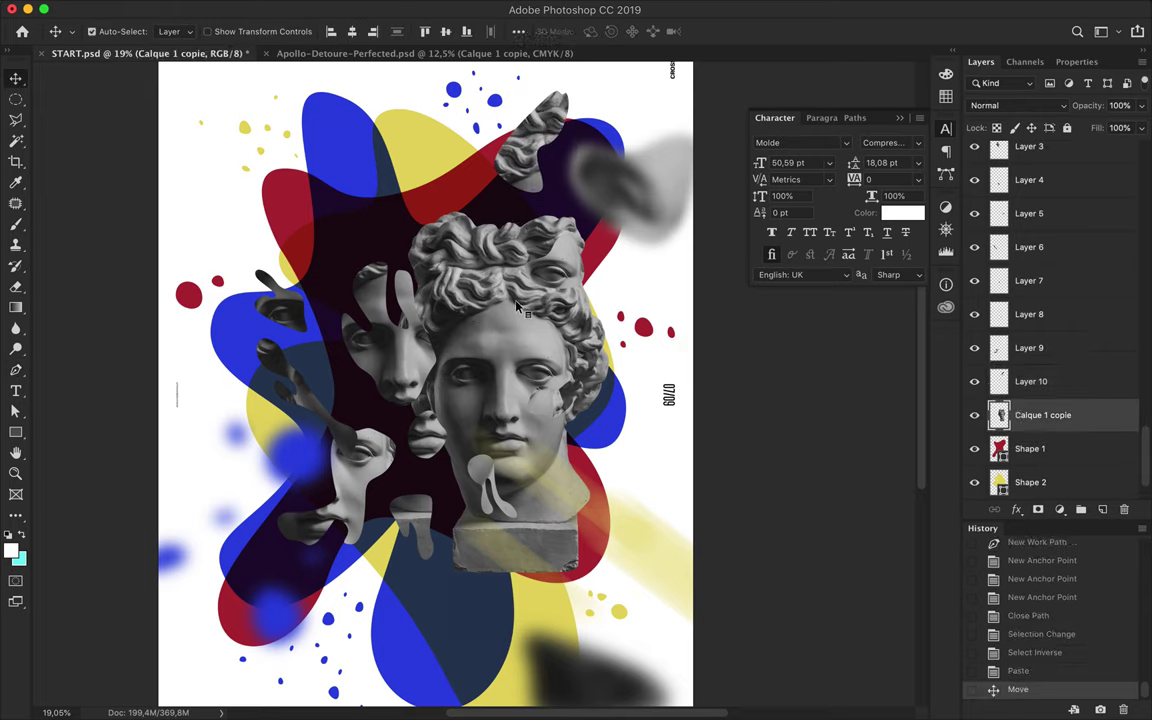
Cut the forehead curls onto a new layer and move them up and to the left.
{"action": "left_click_drag", "start_coordinate": [517, 309], "coordinate": [517, 274]}
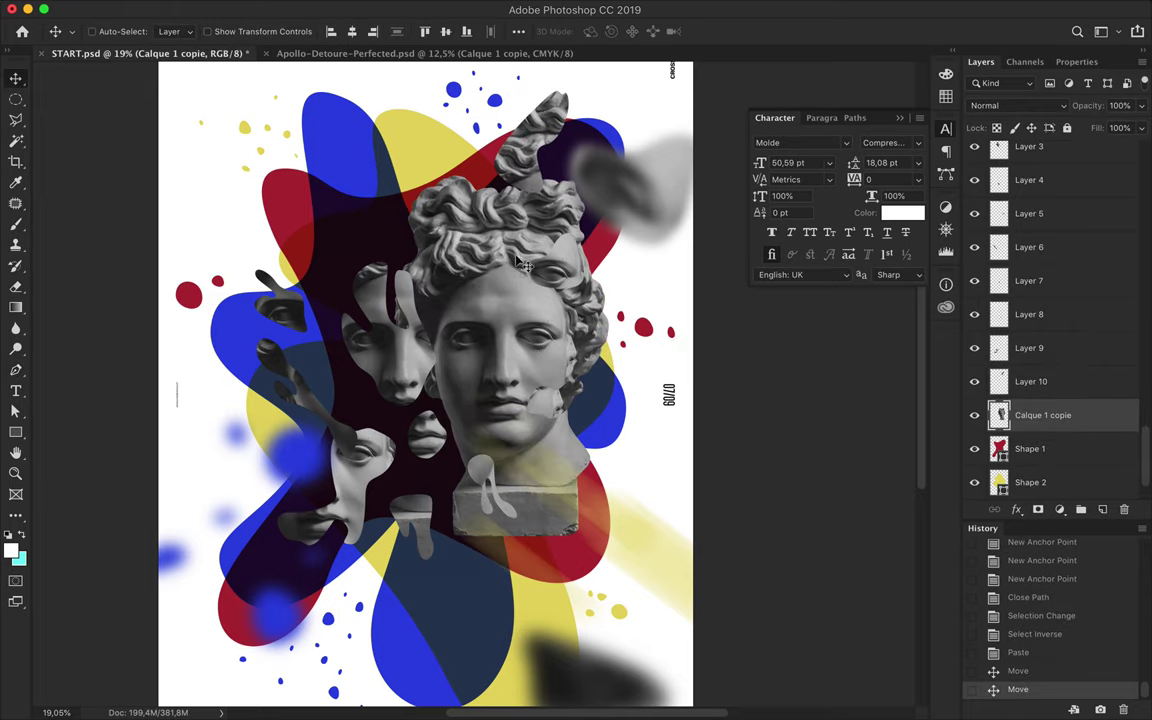
{"action": "key", "text": "p"}
{"action": "left_click", "coordinate": [500, 319]}
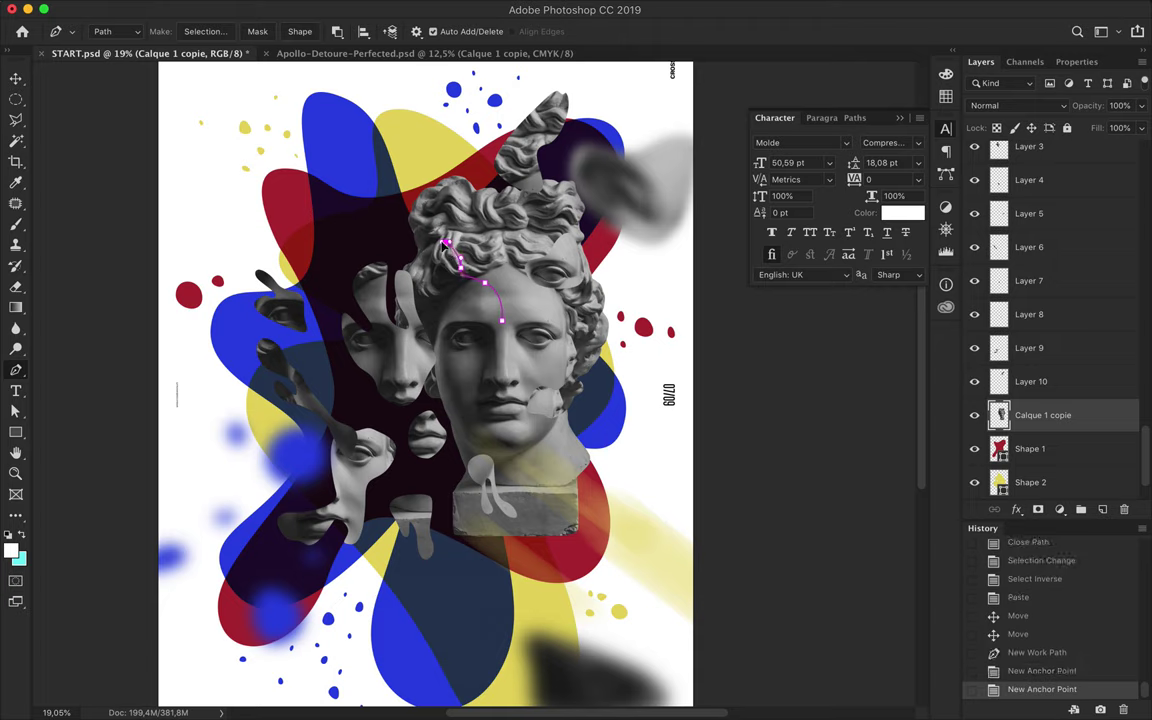
{"action": "left_click", "coordinate": [501, 321]}
{"action": "key", "text": "a"}
{"action": "left_click_drag", "start_coordinate": [466, 333], "coordinate": [455, 344]}
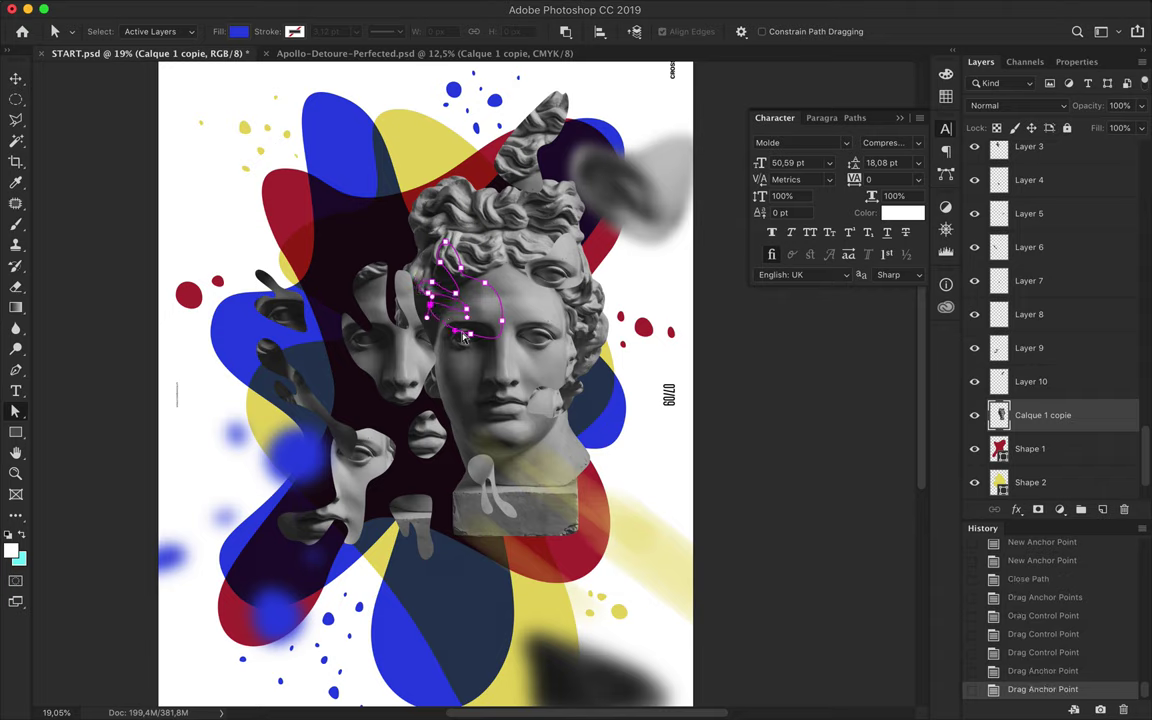
{"action": "key", "text": "ctrl+Return"}
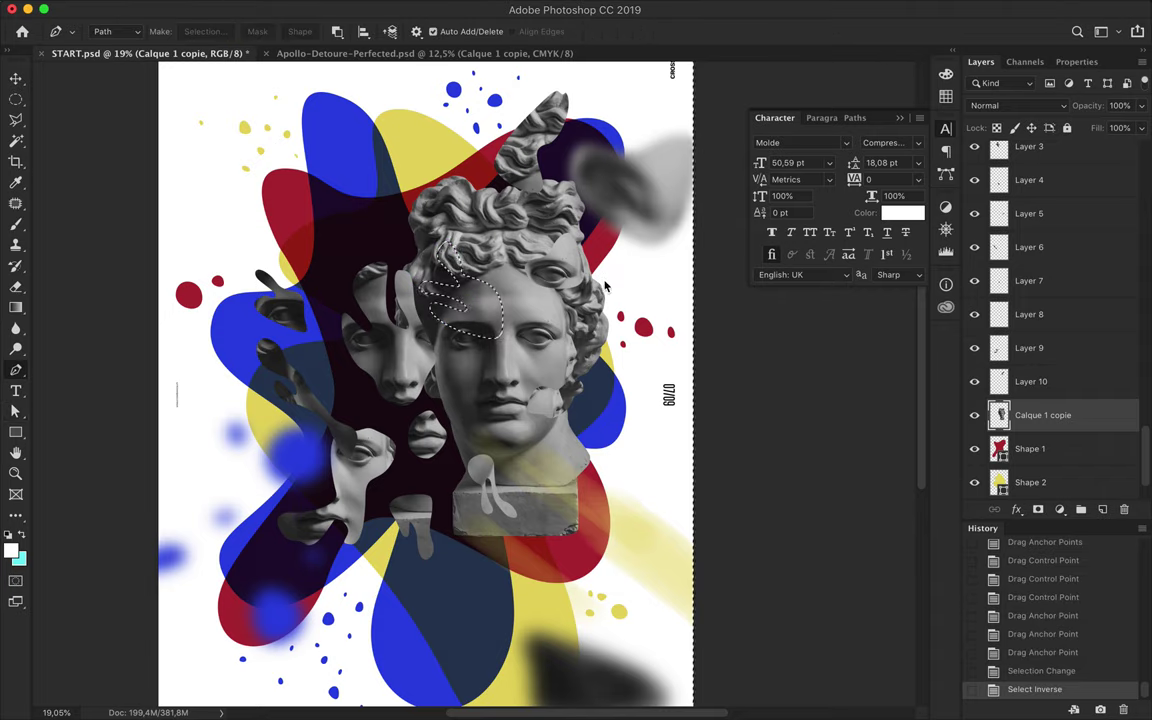
{"action": "key", "text": "ctrl+c"}
{"action": "key", "text": "ctrl+shift+i"}
{"action": "key", "text": "ctrl+v"}
{"action": "key", "text": "v"}
{"action": "left_click_drag", "start_coordinate": [485, 315], "coordinate": [335, 225]}
{"action": "key", "text": "p"}
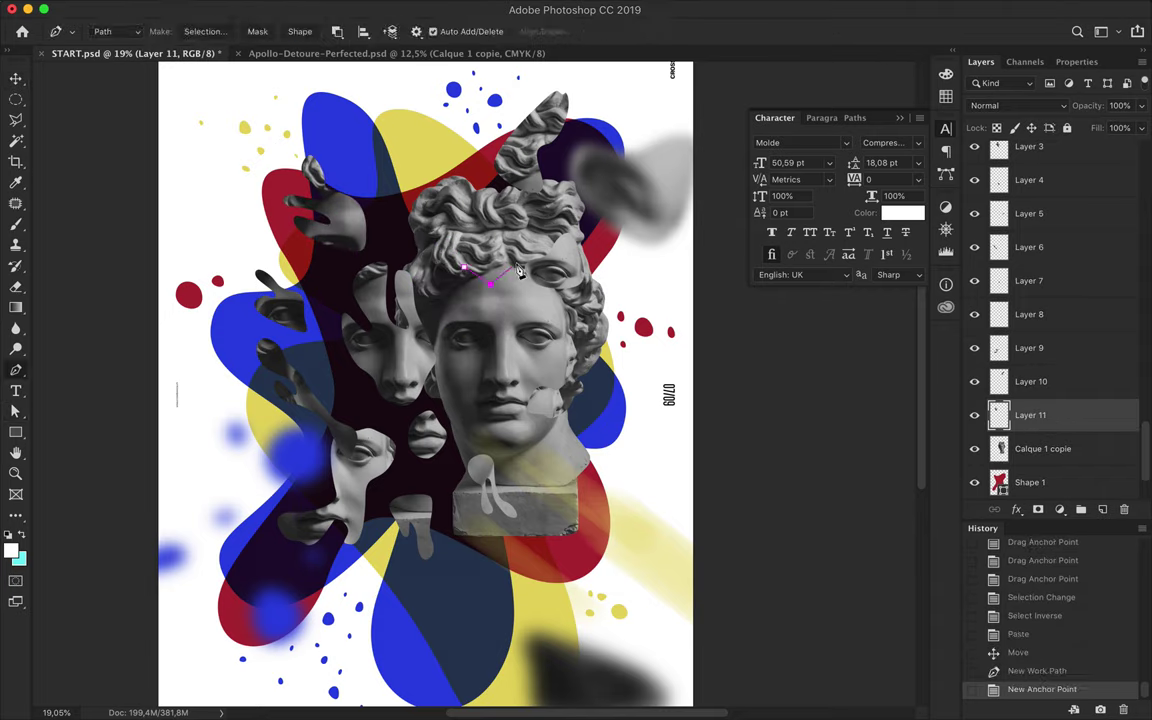
Copy the traced head piece onto a new layer and nudge it into place.
{"action": "left_click", "coordinate": [205, 31]}
{"action": "key", "text": "Return"}
{"action": "key", "text": "ctrl+shift+i"}
{"action": "left_click", "coordinate": [1040, 450]}
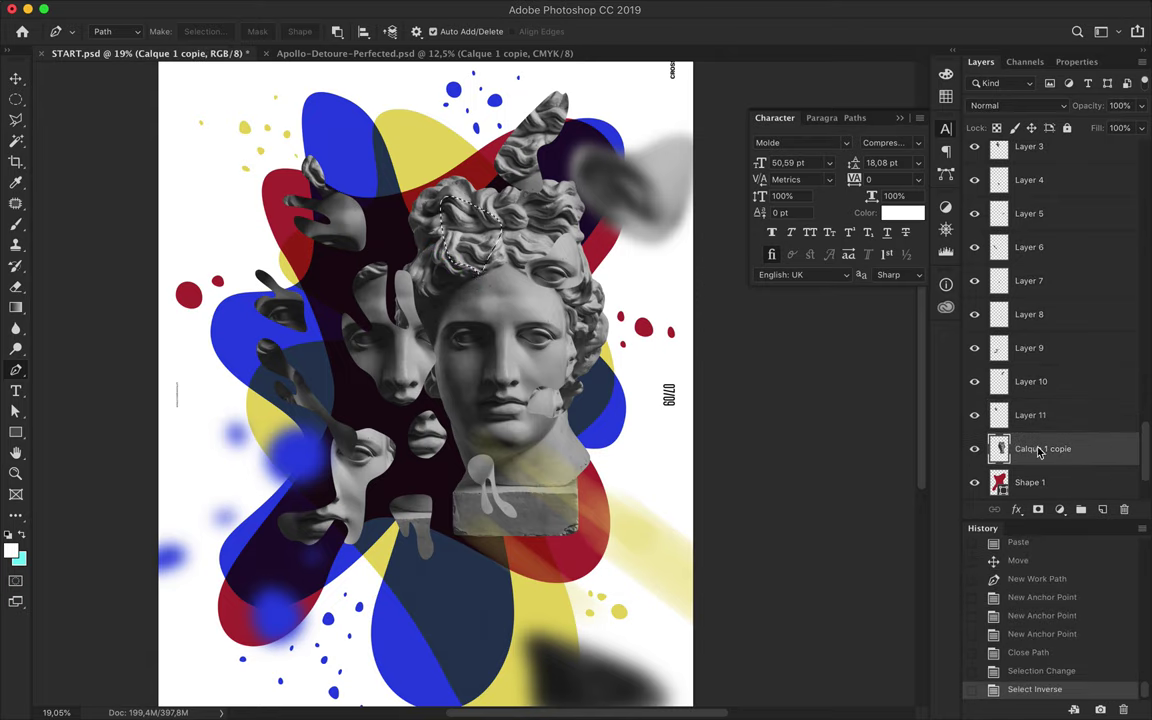
{"action": "key", "text": "ctrl+c"}
{"action": "key", "text": "ctrl+v"}
{"action": "left_click_drag", "start_coordinate": [440, 230], "coordinate": [415, 218]}
Shift the head down-left, then cut another piece onto a new layer and move it left.
{"action": "left_click_drag", "start_coordinate": [508, 263], "coordinate": [493, 333]}
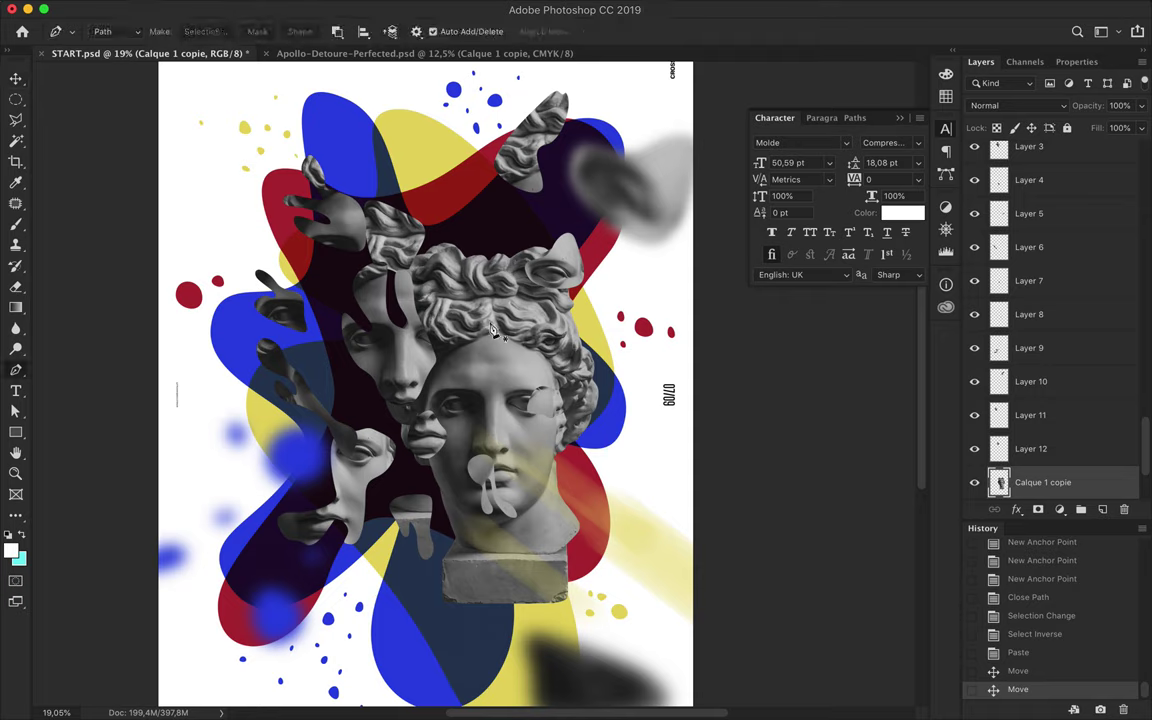
{"action": "left_click", "coordinate": [484, 385]}
{"action": "left_click", "coordinate": [205, 31]}
{"action": "key", "text": "Return"}
{"action": "key", "text": "ctrl+shift+i"}
{"action": "key", "text": "ctrl+v"}
{"action": "left_click_drag", "start_coordinate": [460, 327], "coordinate": [435, 320]}
Cut a chin fragment onto a new layer and move it up over the head.
{"action": "left_click", "coordinate": [537, 347]}
{"action": "key", "text": "p"}
{"action": "left_click", "coordinate": [493, 443]}
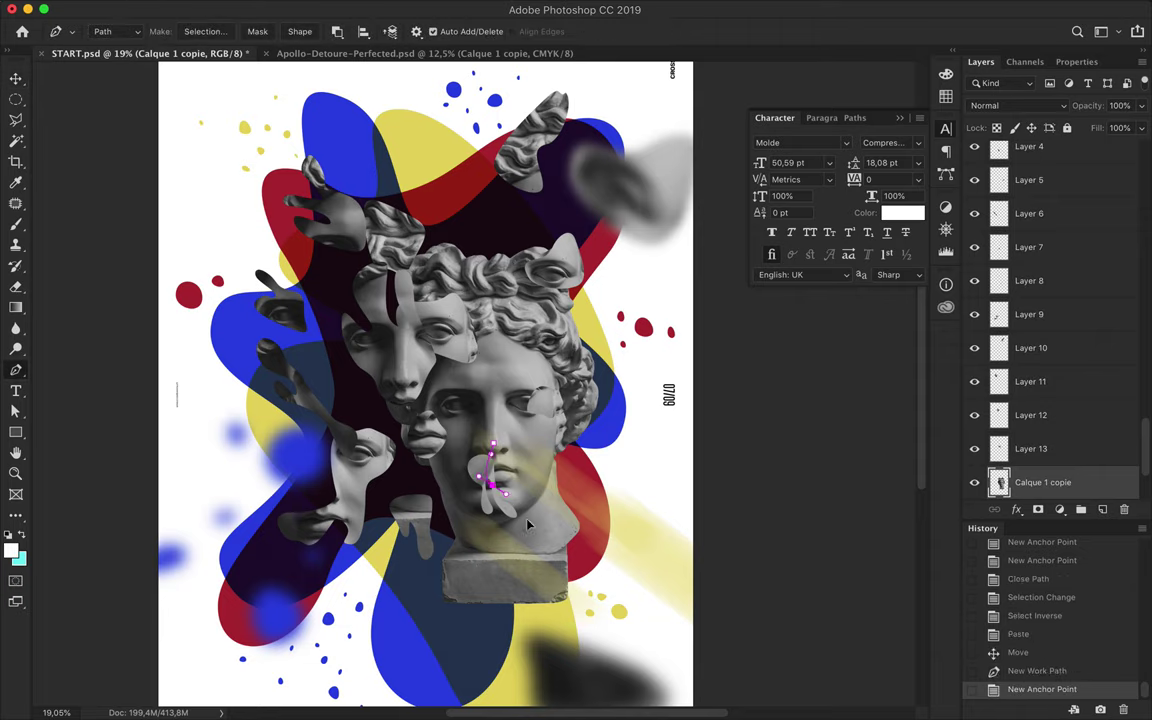
{"action": "left_click", "coordinate": [205, 31]}
{"action": "key", "text": "Return"}
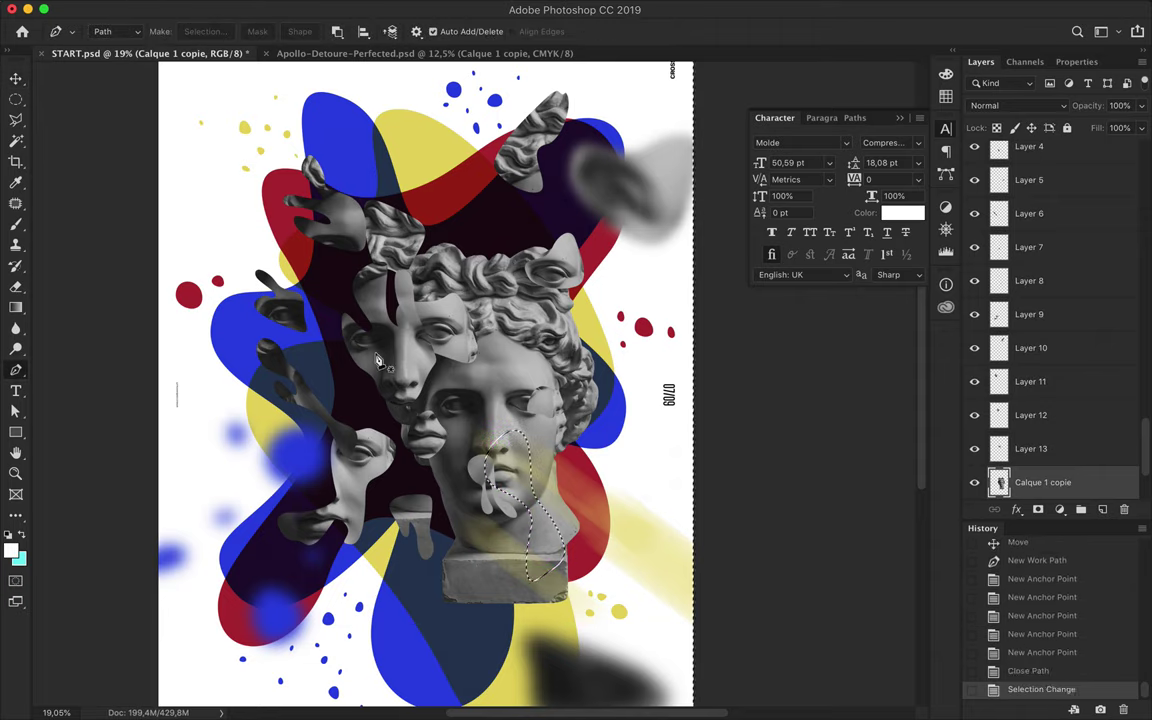
{"action": "key", "text": "ctrl+shift+i"}
{"action": "key", "text": "ctrl+v"}
{"action": "key", "text": "v"}
{"action": "mouse_move", "coordinate": [470, 430]}
{"action": "left_mouse_down"}
{"action": "mouse_move", "coordinate": [548, 378]}
{"action": "mouse_move", "coordinate": [484, 332]}
{"action": "left_mouse_up"}
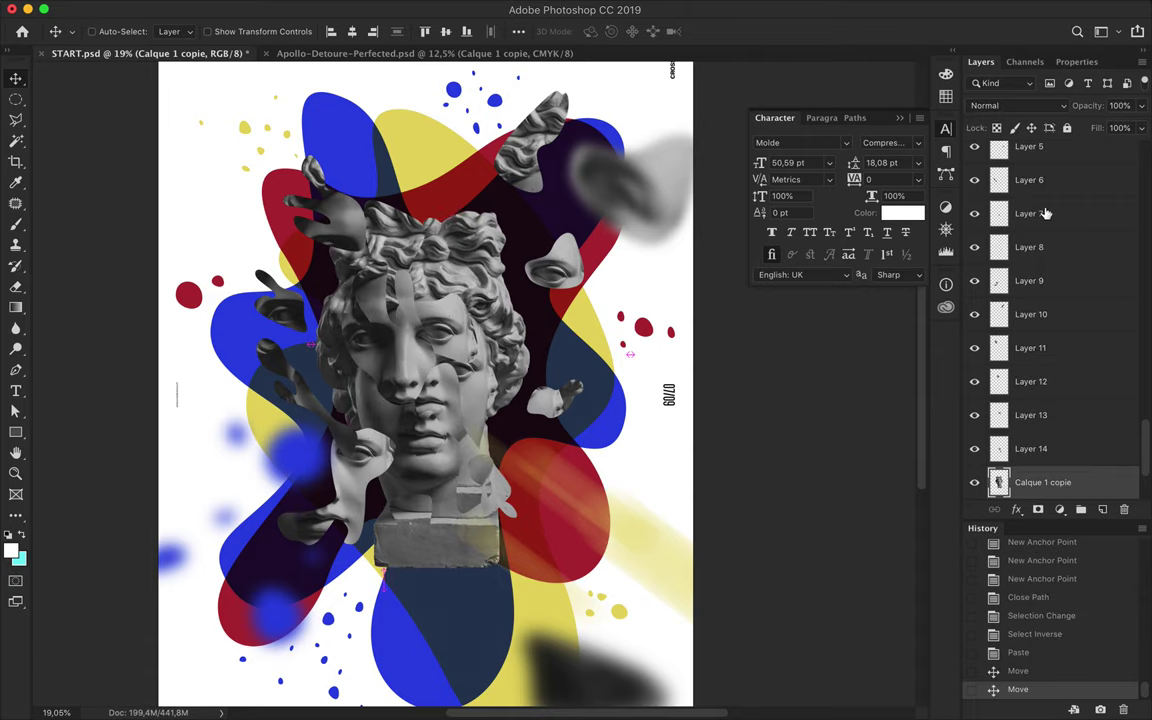
Select the fragment layers and group them into a group named Apollo.
{"action": "left_click", "coordinate": [1030, 180]}
{"action": "scroll", "coordinate": [1035, 220], "scroll_direction": "up", "scroll_amount": 5}
{"action": "left_click", "coordinate": [1030, 218]}
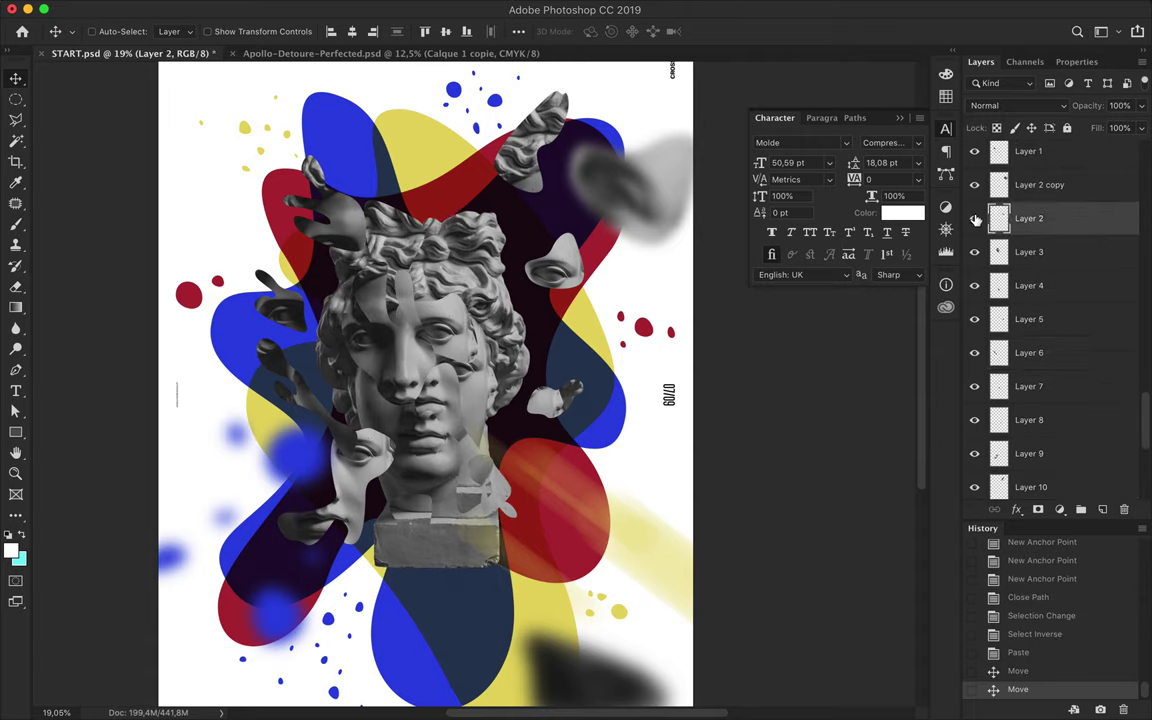
{"action": "left_click_drag", "start_coordinate": [976, 219], "coordinate": [1035, 262]}
{"action": "scroll", "coordinate": [1035, 300], "scroll_direction": "down", "scroll_amount": 5}
{"action": "left_click", "coordinate": [1030, 352]}
{"action": "scroll", "coordinate": [1030, 300], "scroll_direction": "up", "scroll_amount": 3}
{"action": "left_click", "coordinate": [1000, 244], "text": "shift"}
{"action": "key", "text": "ctrl+g"}
{"action": "double_click", "coordinate": [1033, 321]}
{"action": "type", "text": "Apollo"}
{"action": "key", "text": "Return"}
Move Layer 1, Layer 5 and Layer 2 into the Apollo group.
{"action": "left_click", "coordinate": [991, 321]}
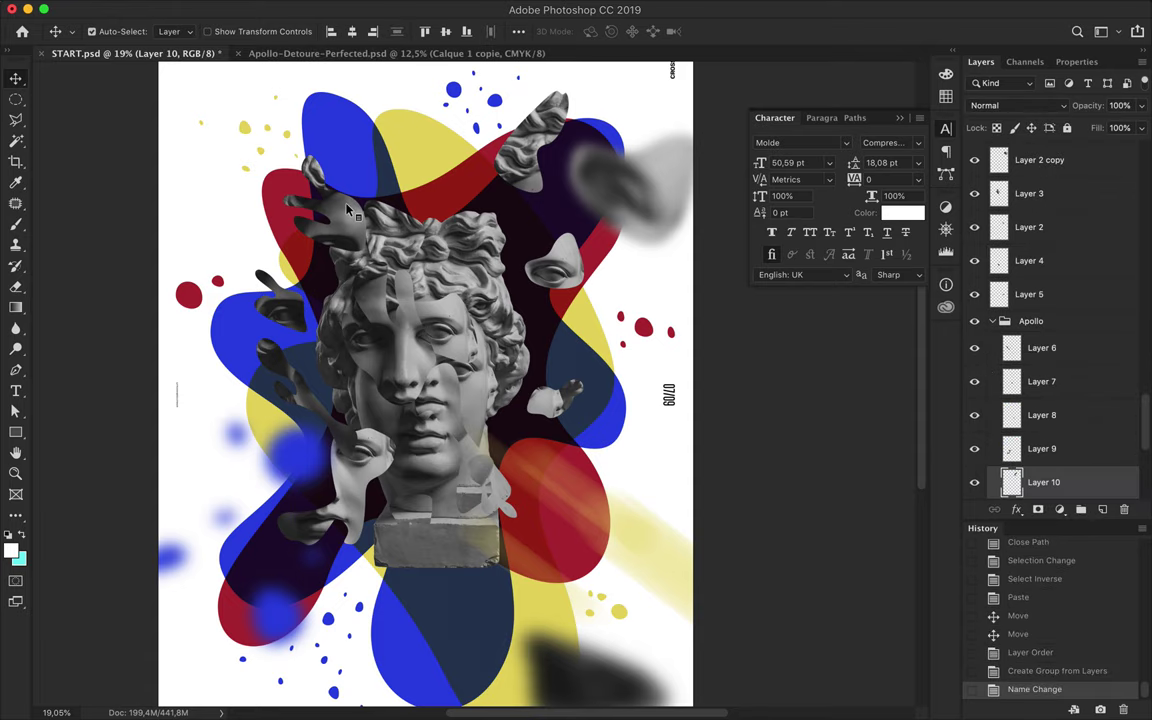
{"action": "left_click_drag", "start_coordinate": [1030, 157], "coordinate": [1030, 357]}
{"action": "left_click", "coordinate": [372, 458], "text": "ctrl"}
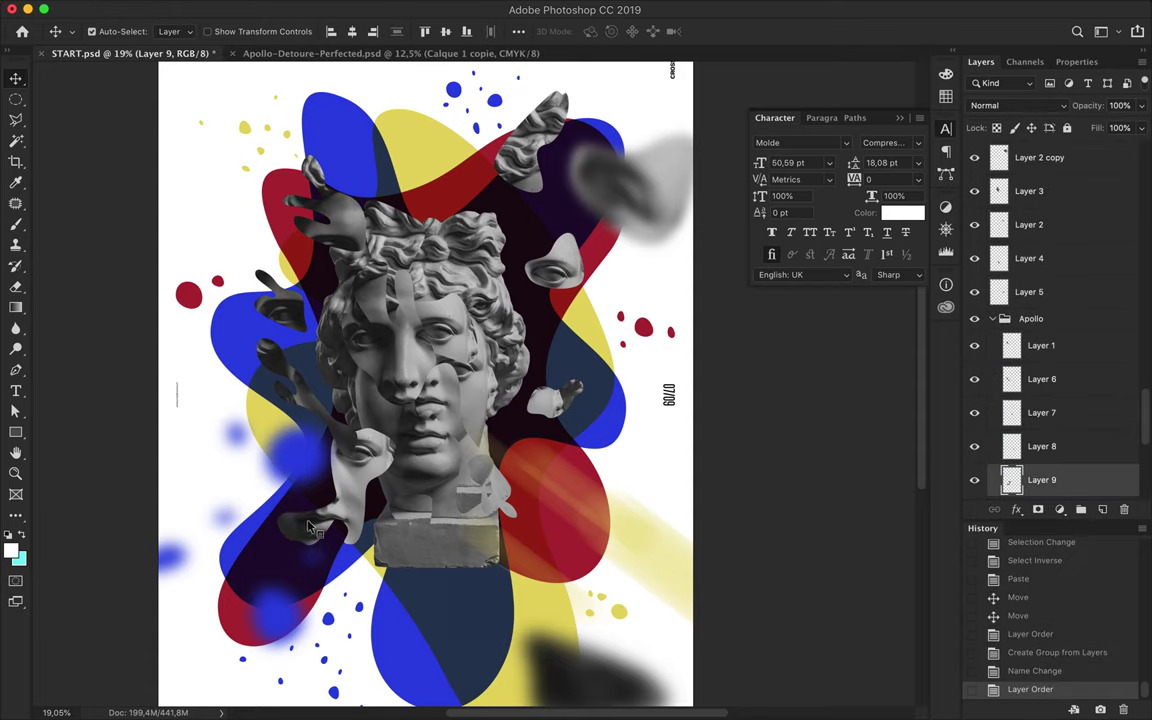
{"action": "left_click_drag", "start_coordinate": [1030, 291], "coordinate": [1041, 316]}
{"action": "left_click_drag", "start_coordinate": [1030, 224], "coordinate": [1040, 305]}
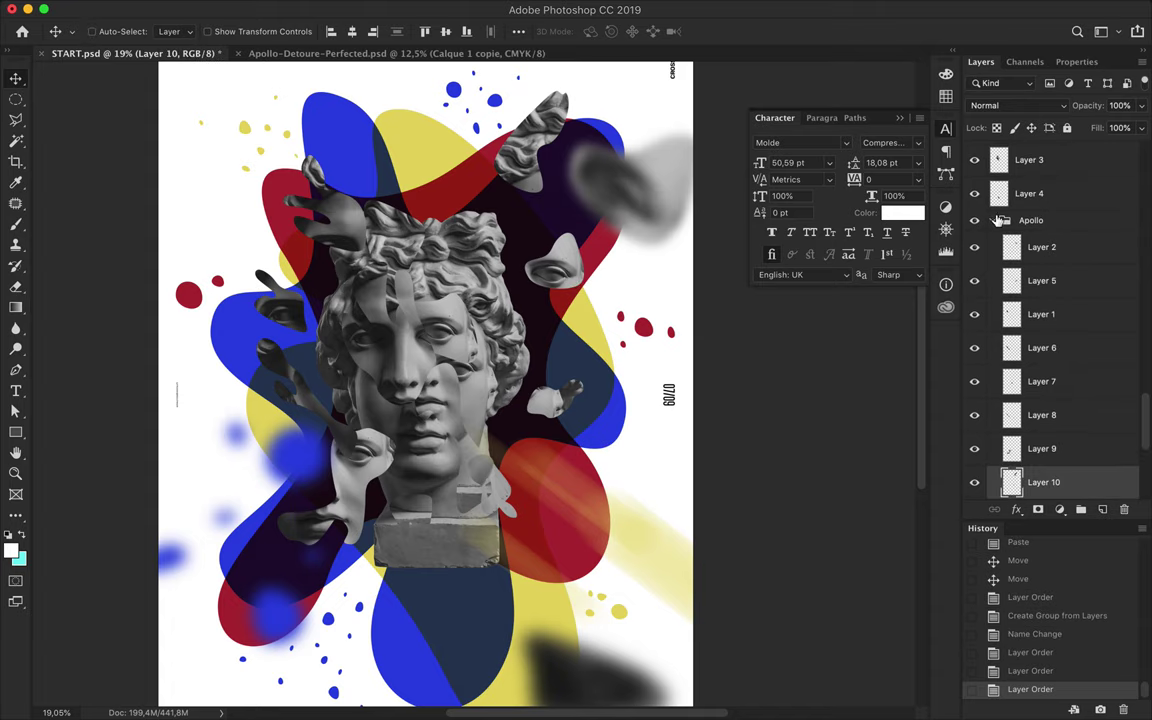
Move the Apollo head layer down toward the lower right.
{"action": "left_click", "coordinate": [991, 220]}
{"action": "left_click_drag", "start_coordinate": [440, 330], "coordinate": [606, 481]}
{"action": "key", "text": "p"}
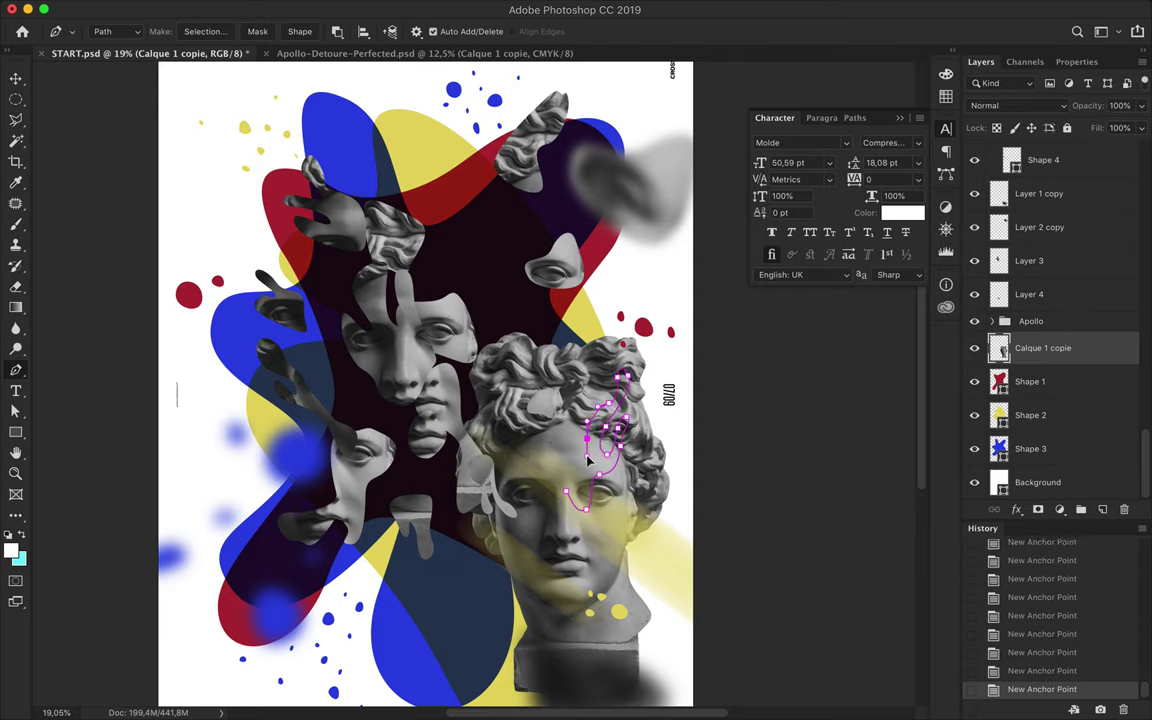
Cut the traced hair piece onto a new layer and move it up and left.
{"action": "left_click", "coordinate": [205, 31]}
{"action": "key", "text": "Return"}
{"action": "key", "text": "ctrl+shift+i"}
{"action": "key", "text": "ctrl+c"}
{"action": "key", "text": "ctrl+v"}
{"action": "left_click_drag", "start_coordinate": [1060, 347], "coordinate": [1031, 321]}
{"action": "key", "text": "v"}
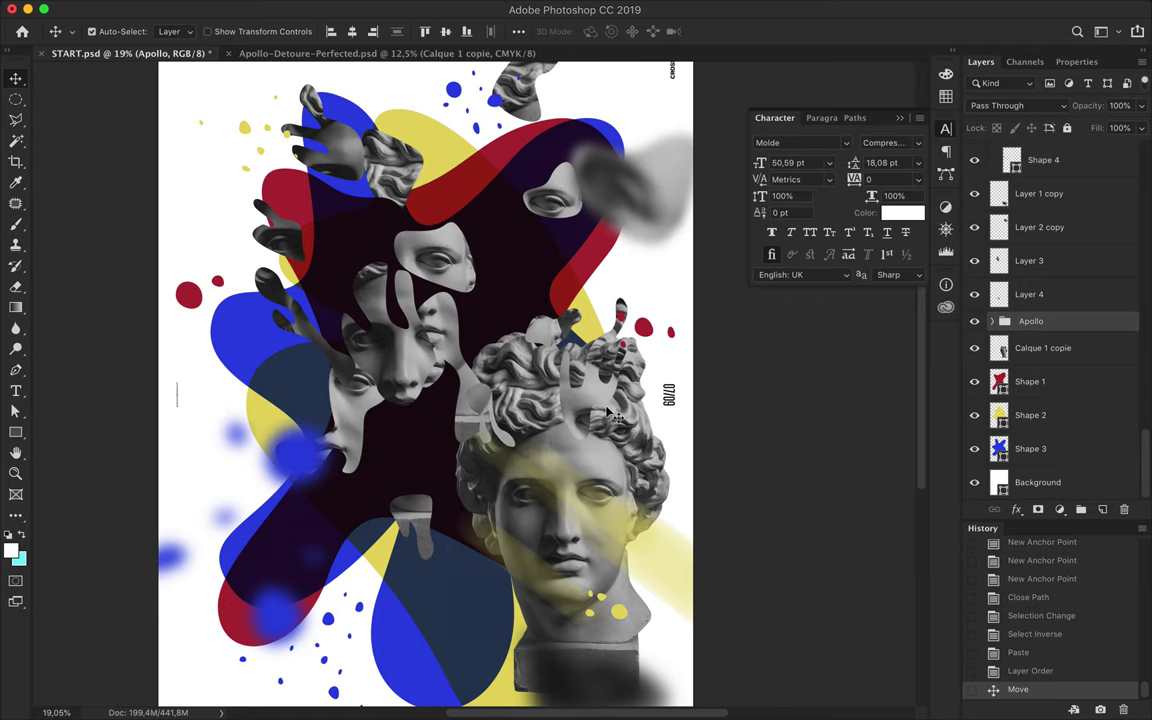
{"action": "left_click_drag", "start_coordinate": [597, 468], "coordinate": [482, 294]}
Cut another hair piece, move it upward, and bring it to the top of the stack.
{"action": "key", "text": "p"}
{"action": "left_click", "coordinate": [557, 430]}
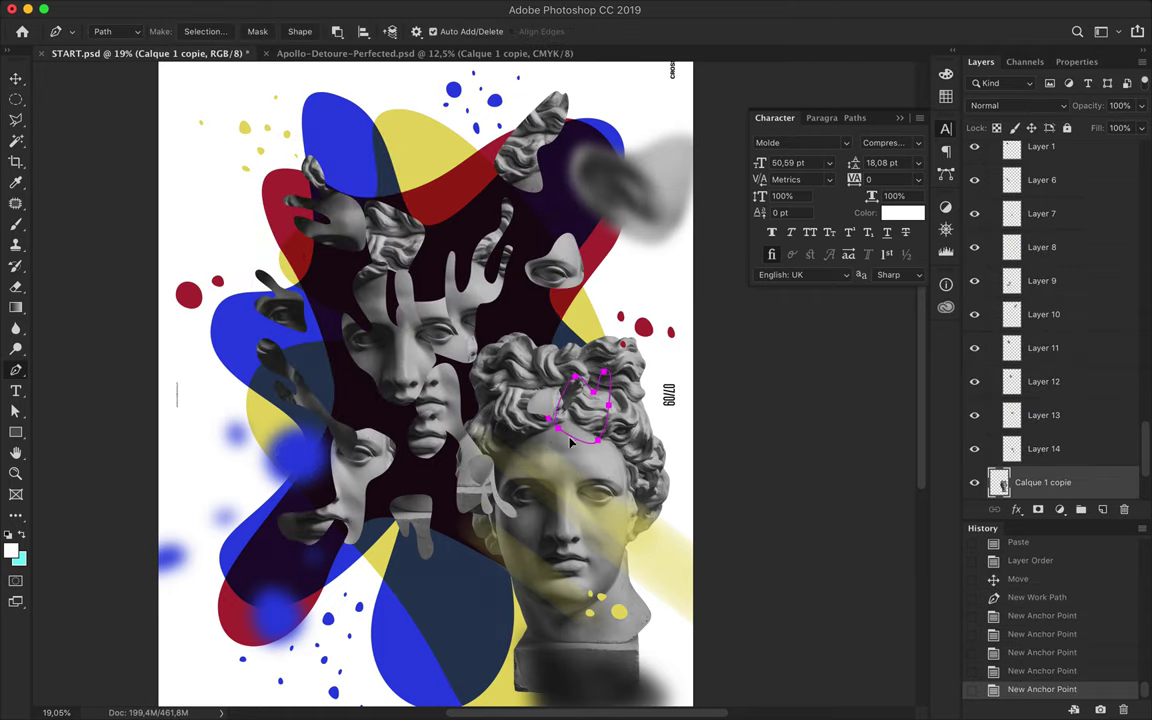
{"action": "left_click", "coordinate": [597, 441]}
{"action": "key", "text": "ctrl+Return"}
{"action": "key", "text": "ctrl+shift+i"}
{"action": "key", "text": "ctrl+c"}
{"action": "key", "text": "ctrl+v"}
{"action": "key", "text": "v"}
{"action": "mouse_move", "coordinate": [555, 437]}
{"action": "left_mouse_down"}
{"action": "mouse_move", "coordinate": [541, 338]}
{"action": "mouse_move", "coordinate": [548, 190]}
{"action": "left_mouse_up"}
{"action": "key", "text": "ctrl+shift+bracketright"}
Reselect the Apollo head layer and start a new pen path on the bust.
{"action": "left_click", "coordinate": [617, 435], "text": "ctrl"}
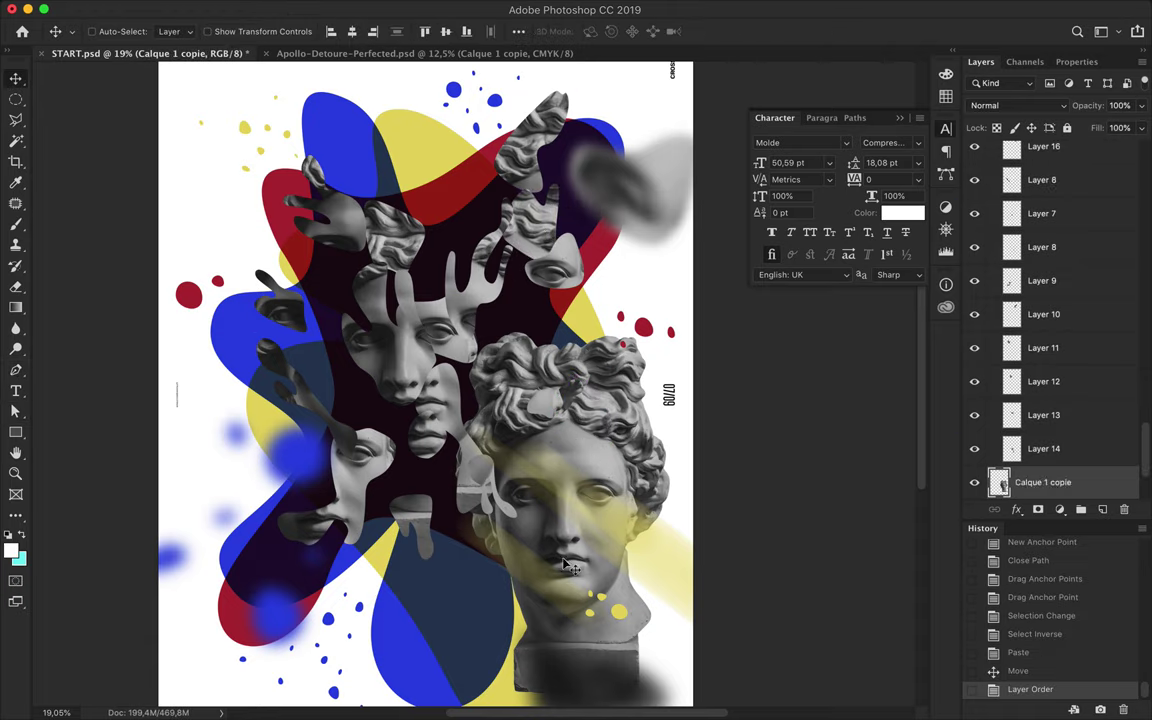
{"action": "key", "text": "p"}
{"action": "left_click", "coordinate": [533, 621]}
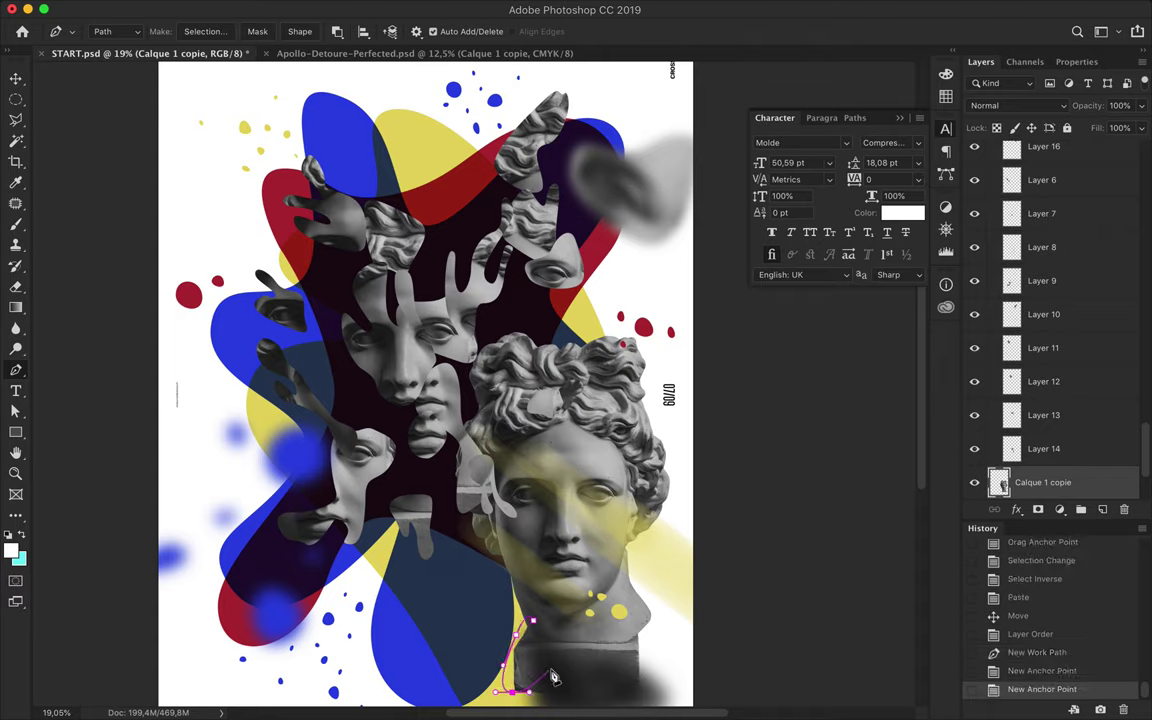
Cut a bust-base fragment into Layer 17, place it lower left of centre, and raise the head.
{"action": "key", "text": "a"}
{"action": "left_click_drag", "start_coordinate": [538, 630], "coordinate": [540, 630]}
{"action": "key", "text": "Delete"}
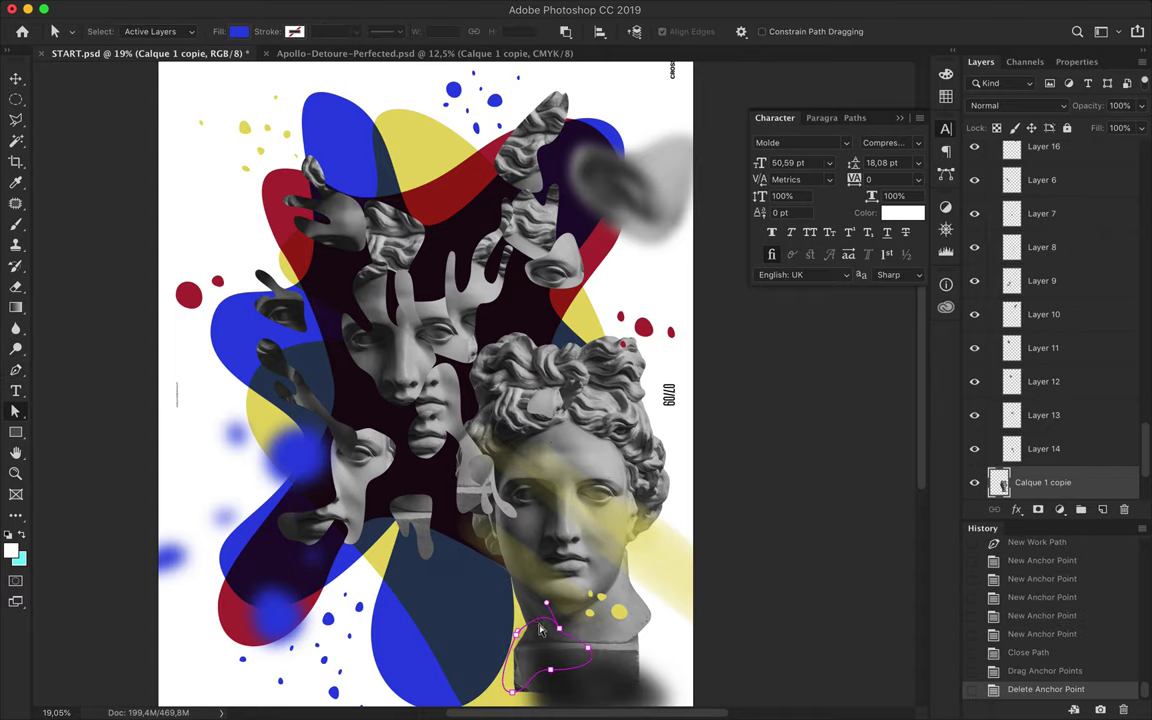
{"action": "key", "text": "p"}
{"action": "key", "text": "ctrl+c"}
{"action": "key", "text": "ctrl+v"}
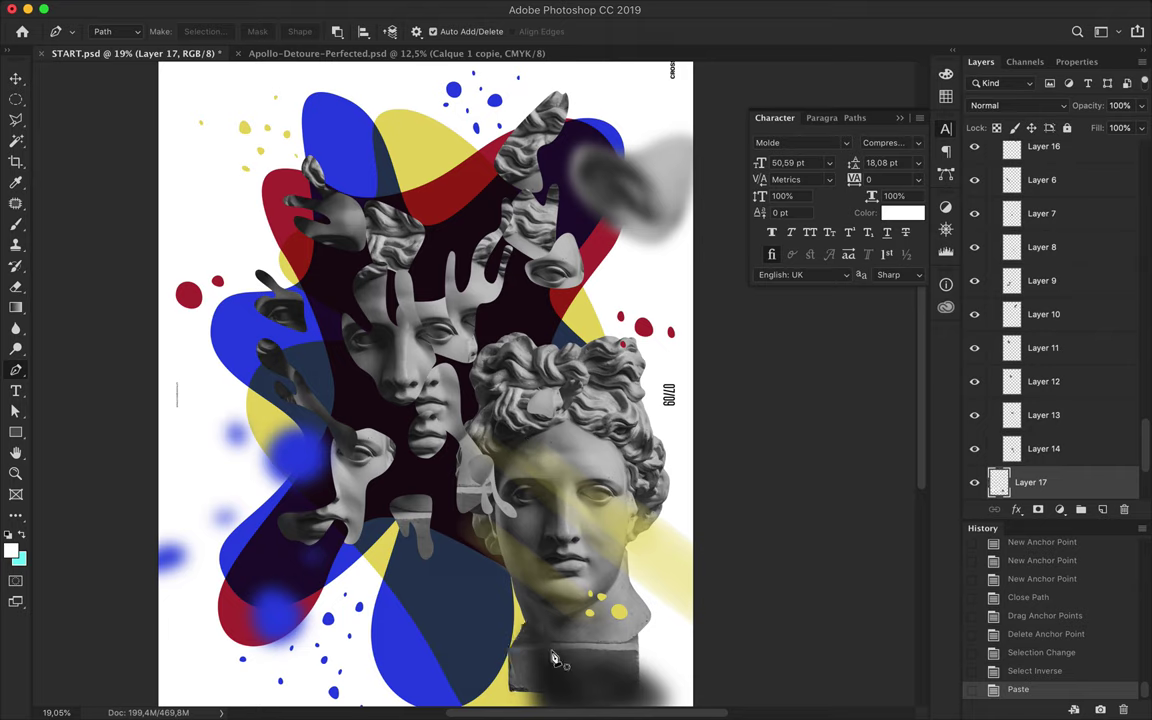
{"action": "key", "text": "v"}
{"action": "mouse_move", "coordinate": [530, 447]}
{"action": "left_mouse_down"}
{"action": "mouse_move", "coordinate": [367, 548]}
{"action": "mouse_move", "coordinate": [352, 570]}
{"action": "left_mouse_up"}
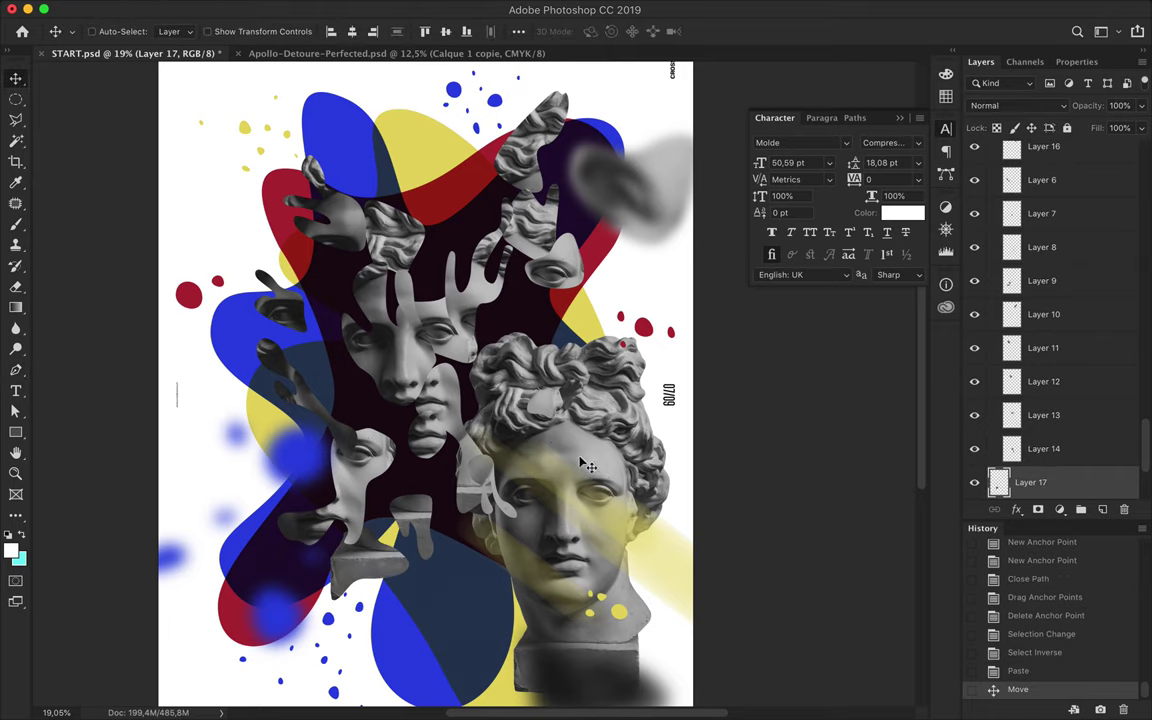
{"action": "left_click_drag", "start_coordinate": [600, 440], "coordinate": [600, 384]}
Cut a hair piece into Layer 18 and place it near the top centre.
{"action": "key", "text": "p"}
{"action": "left_click", "coordinate": [522, 371]}
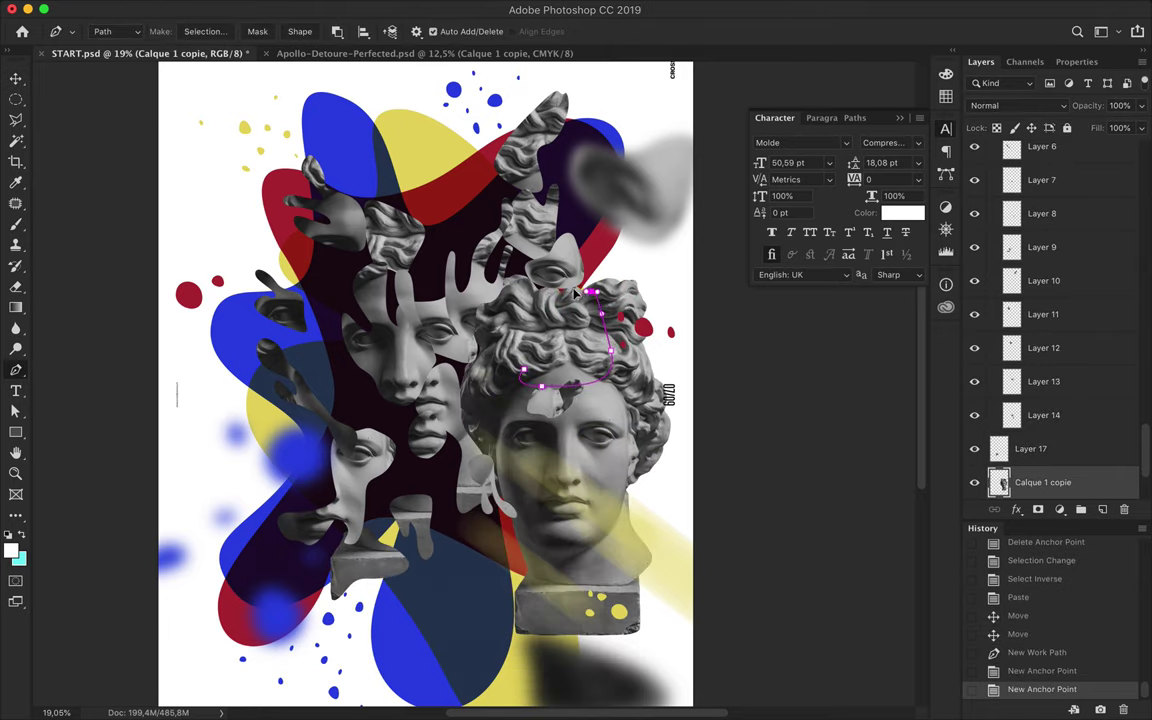
{"action": "left_click", "coordinate": [209, 36]}
{"action": "key", "text": "Return"}
{"action": "key", "text": "ctrl+shift+i"}
{"action": "key", "text": "ctrl+c"}
{"action": "key", "text": "ctrl+v"}
{"action": "key", "text": "v"}
{"action": "left_click_drag", "start_coordinate": [550, 320], "coordinate": [440, 185]}
Outline and select a nose-and-chin strip on the Apollo head layer.
{"action": "key", "text": "p"}
{"action": "left_click_drag", "start_coordinate": [570, 465], "coordinate": [555, 470]}
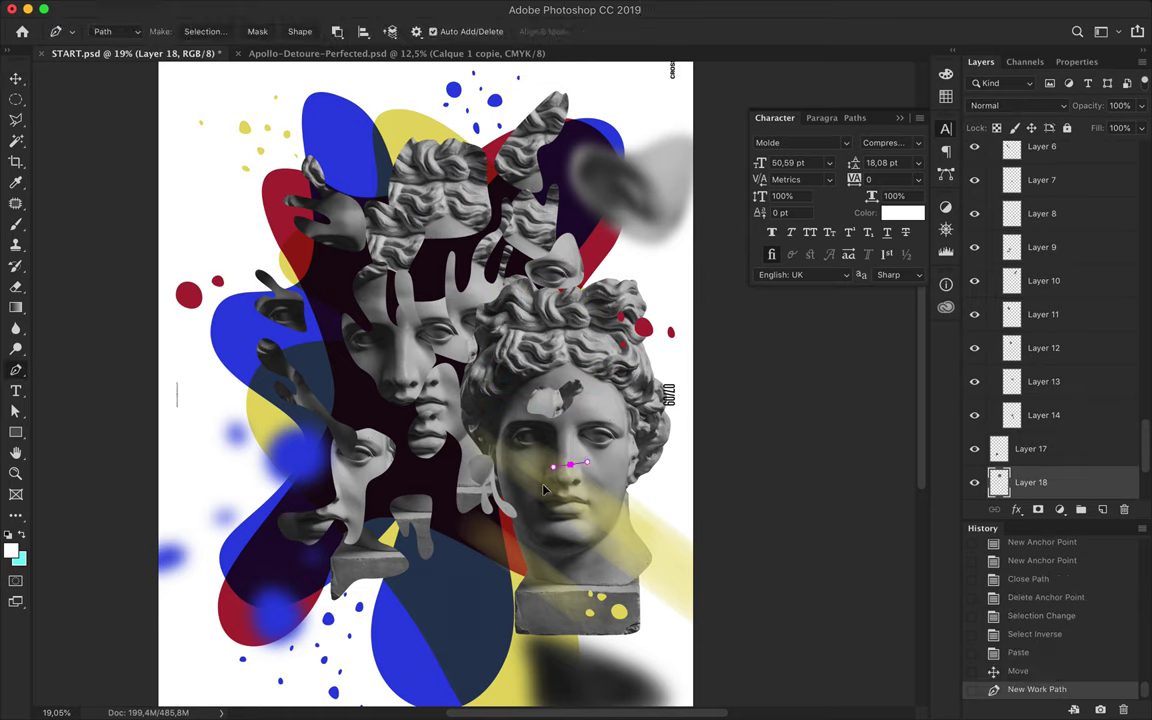
{"action": "left_click", "coordinate": [566, 598]}
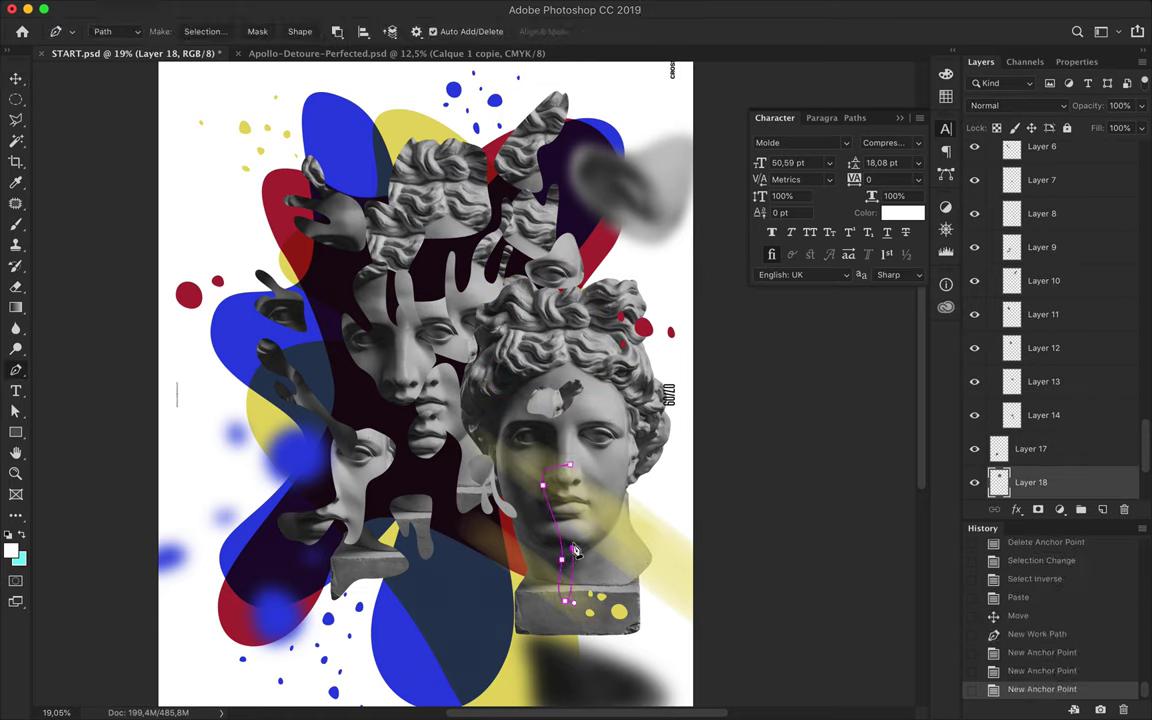
{"action": "left_click", "coordinate": [570, 466]}
{"action": "left_click", "coordinate": [205, 31]}
{"action": "key", "text": "Return"}
{"action": "key", "text": "ctrl+shift+i"}
{"action": "scroll", "coordinate": [1055, 420], "scroll_direction": "down", "scroll_amount": 2}
{"action": "left_click", "coordinate": [1055, 442]}
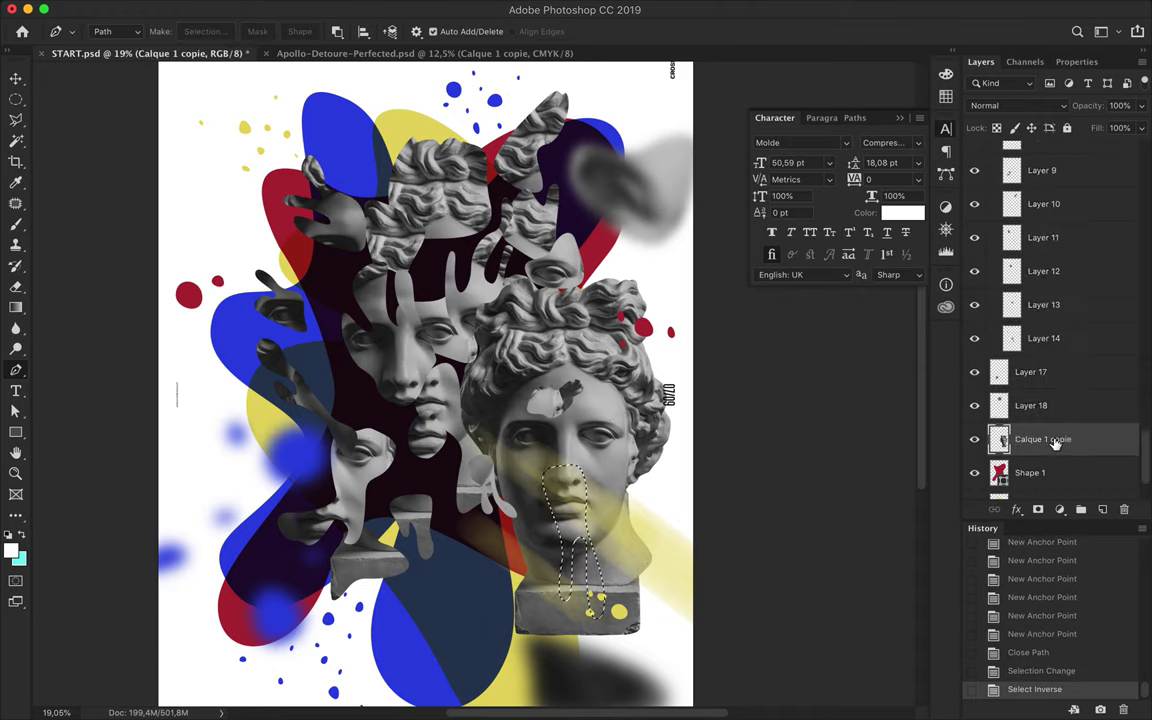
Paste the strip as Layer 19, place it left of the head, and enlarge it to about 122%.
{"action": "key", "text": "ctrl+c"}
{"action": "key", "text": "ctrl+v"}
{"action": "key", "text": "v"}
{"action": "left_click_drag", "start_coordinate": [570, 530], "coordinate": [447, 500]}
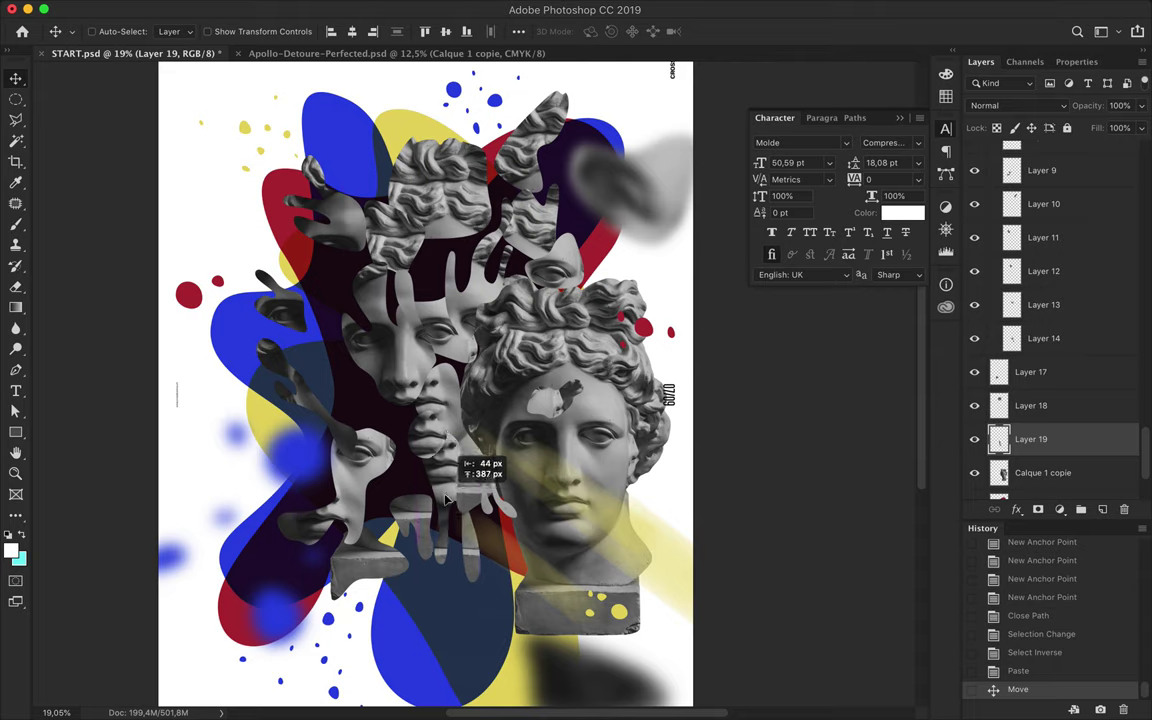
{"action": "key", "text": "ctrl+t"}
{"action": "left_click_drag", "start_coordinate": [447, 500], "coordinate": [450, 570]}
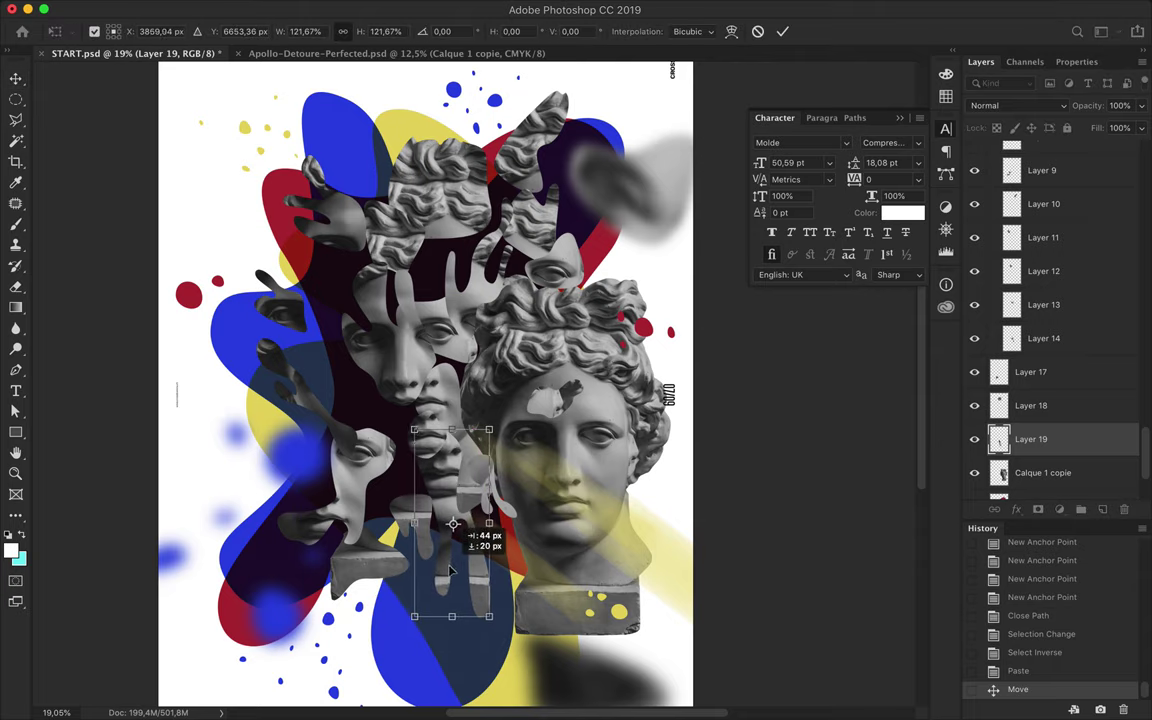
{"action": "key", "text": "Return"}
Cut a cheek piece into Layer 20 and place it above the head.
{"action": "left_click", "coordinate": [973, 472]}
{"action": "left_click", "coordinate": [973, 472]}
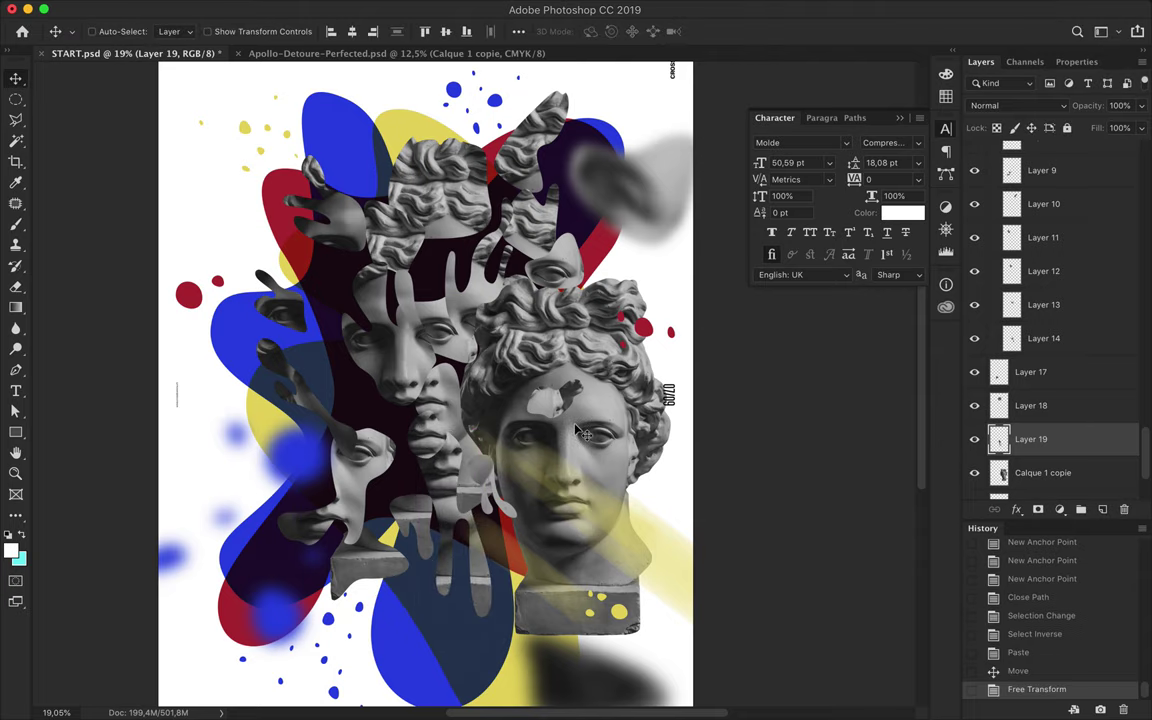
{"action": "key", "text": "p"}
{"action": "left_click", "coordinate": [561, 476]}
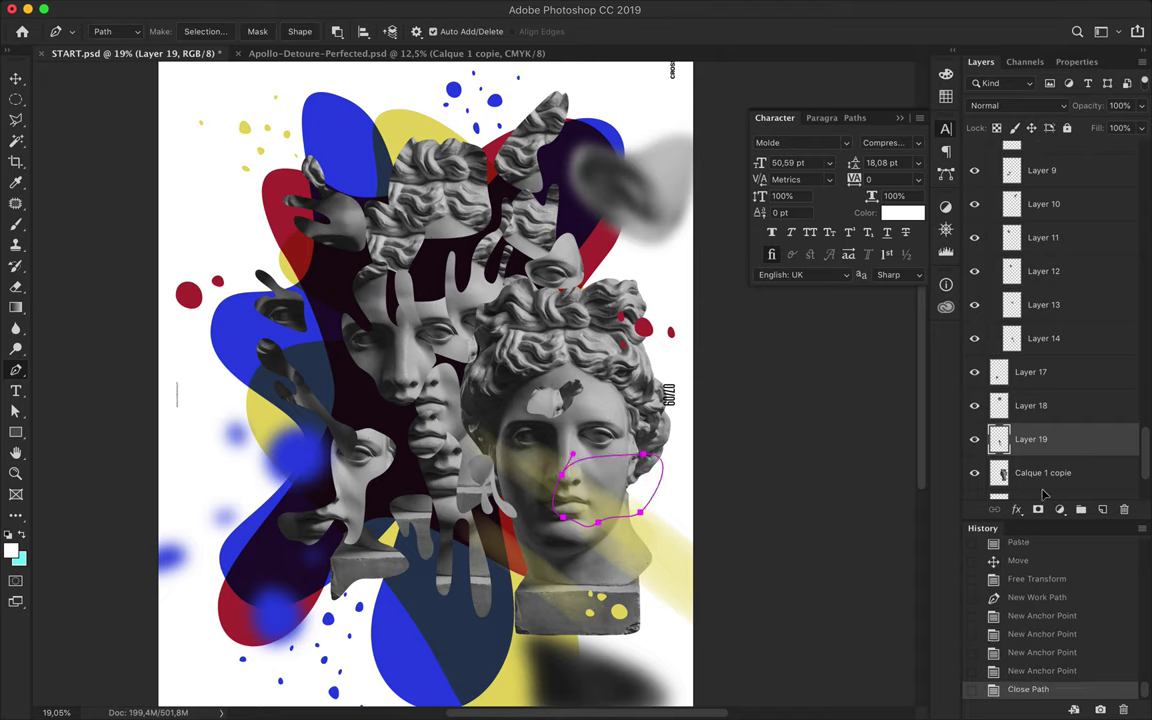
{"action": "left_click", "coordinate": [205, 31]}
{"action": "key", "text": "Return"}
{"action": "key", "text": "ctrl+shift+i"}
{"action": "key", "text": "ctrl+v"}
{"action": "key", "text": "v"}
{"action": "mouse_move", "coordinate": [500, 430]}
{"action": "left_mouse_down"}
{"action": "mouse_move", "coordinate": [547, 390]}
{"action": "mouse_move", "coordinate": [620, 472]}
{"action": "left_mouse_up"}
Cut a hair curl into Layer 21 and place it above the face fragment.
{"action": "key", "text": "p"}
{"action": "left_click", "coordinate": [611, 477]}
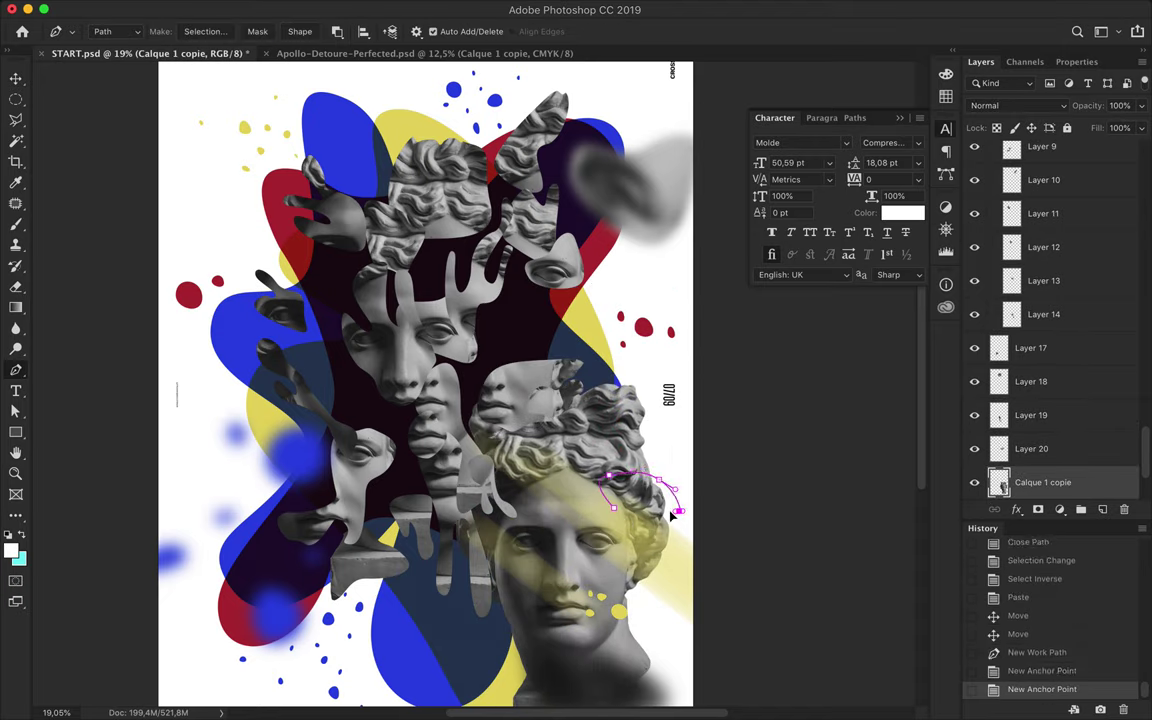
{"action": "left_click", "coordinate": [205, 31]}
{"action": "key", "text": "Return"}
{"action": "key", "text": "ctrl+shift+i"}
{"action": "key", "text": "ctrl+v"}
{"action": "key", "text": "v"}
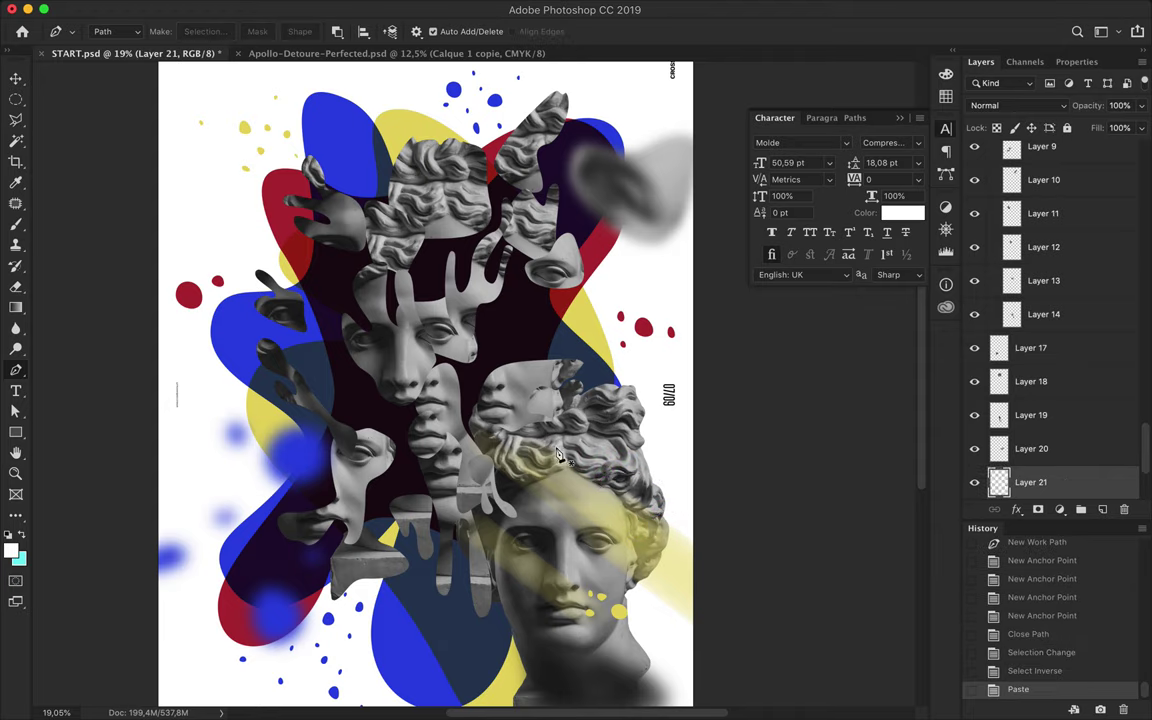
{"action": "left_click_drag", "start_coordinate": [580, 455], "coordinate": [553, 337]}
Cut a hair area into Layer 22 at the right edge and move the head up about 130 px.
{"action": "key", "text": "p"}
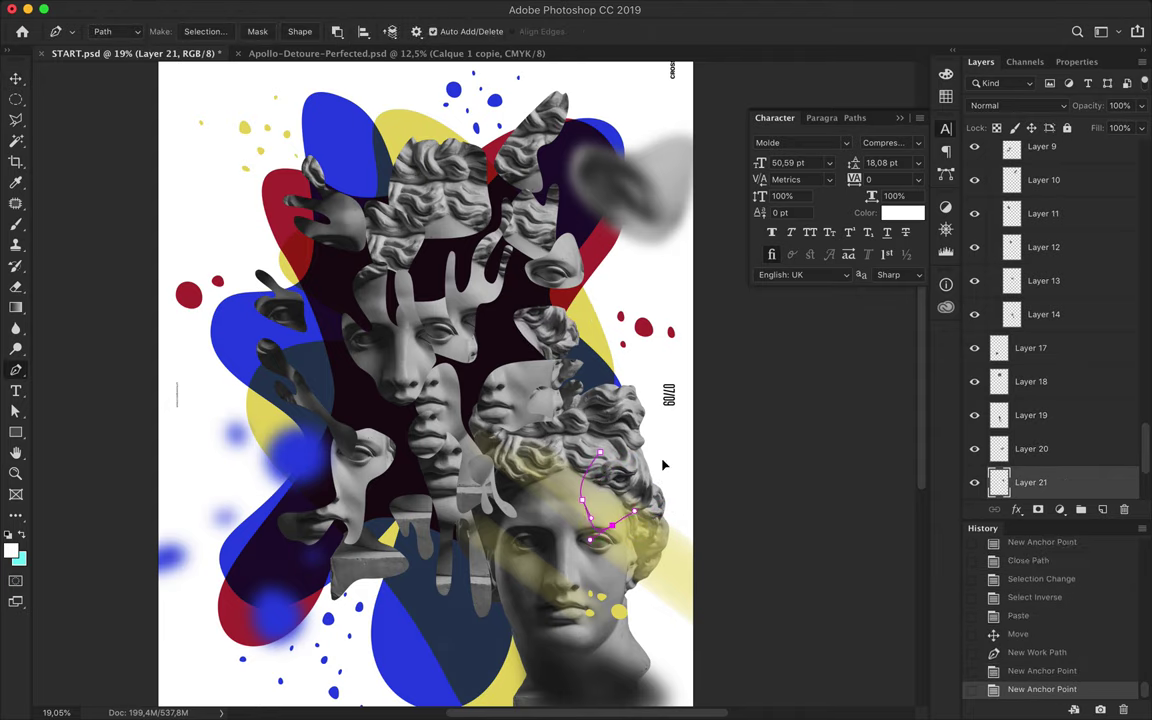
{"action": "left_click", "coordinate": [205, 31]}
{"action": "key", "text": "Return"}
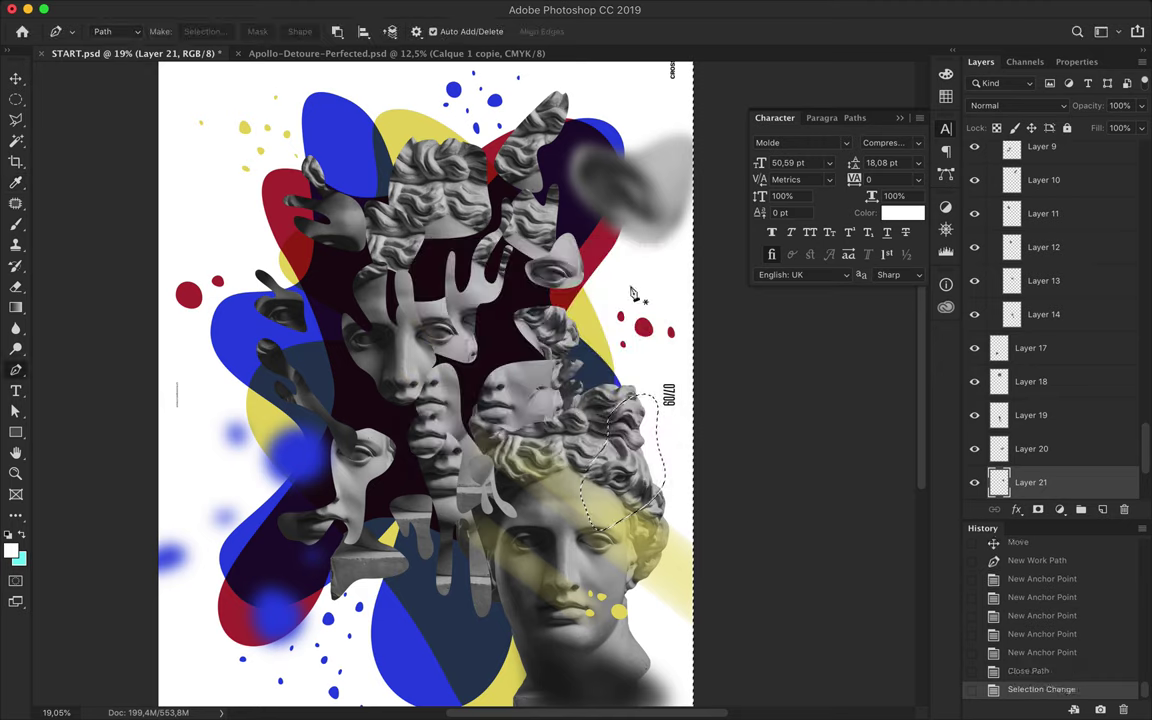
{"action": "key", "text": "ctrl+c"}
{"action": "key", "text": "Return"}
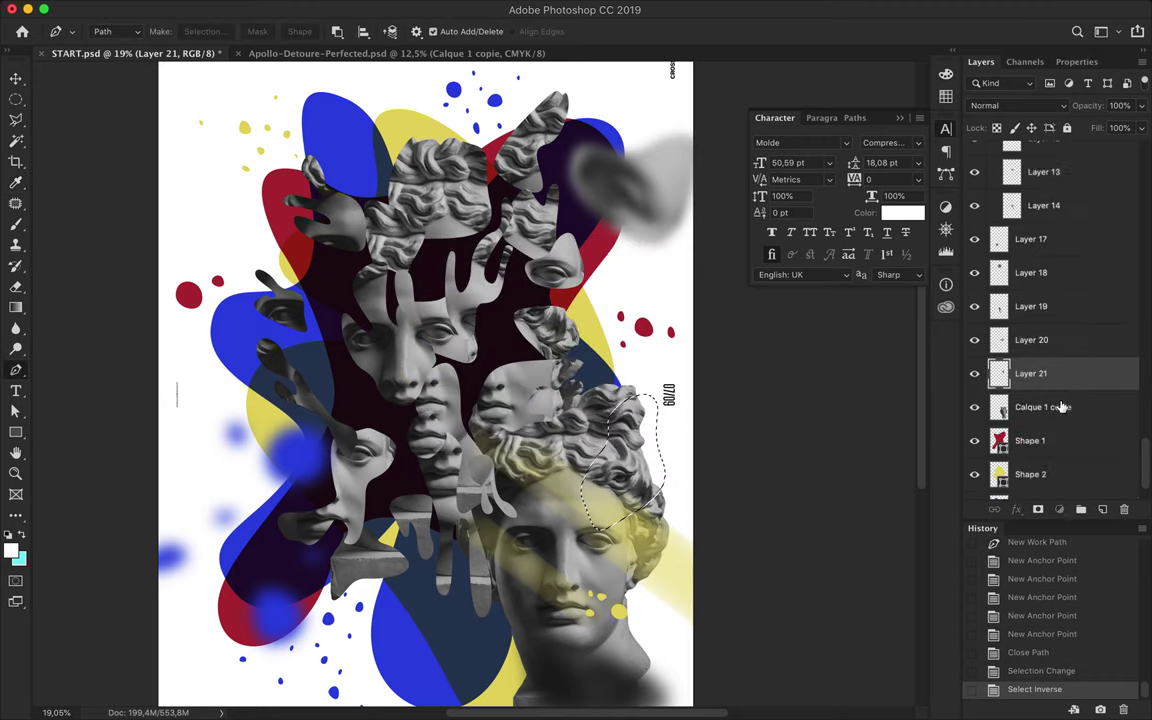
{"action": "left_click", "coordinate": [1057, 404]}
{"action": "key", "text": "ctrl+v"}
{"action": "key", "text": "v"}
{"action": "mouse_move", "coordinate": [575, 420]}
{"action": "left_mouse_down"}
{"action": "mouse_move", "coordinate": [597, 325]}
{"action": "mouse_move", "coordinate": [615, 308]}
{"action": "left_mouse_up"}
{"action": "left_click", "coordinate": [585, 475], "text": "ctrl"}
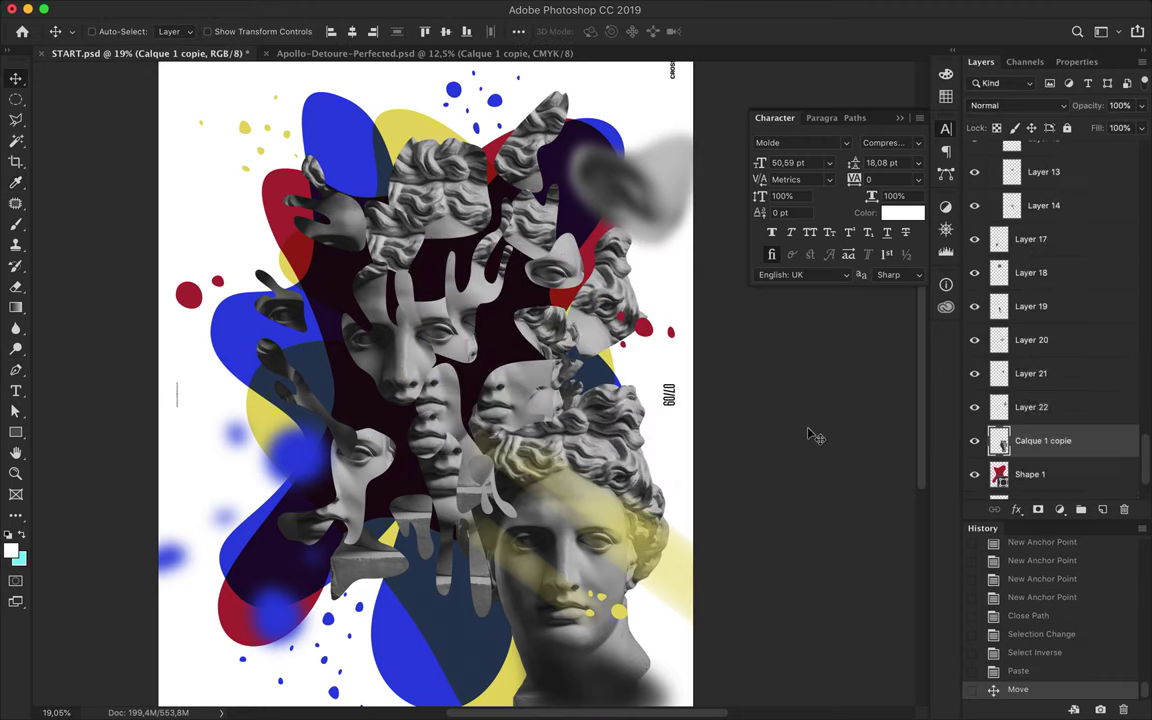
{"action": "left_click_drag", "start_coordinate": [585, 475], "coordinate": [573, 342]}
Cut another bust-base piece into Layer 23 and place it below the centre.
{"action": "key", "text": "p"}
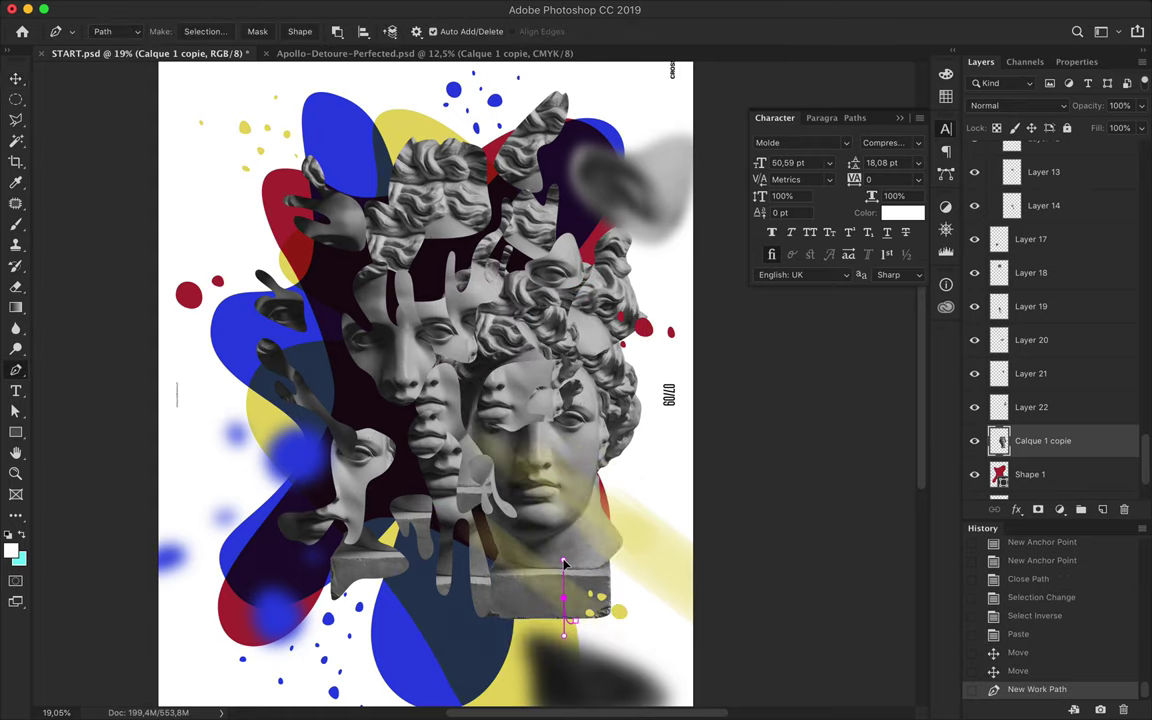
{"action": "left_click", "coordinate": [578, 626]}
{"action": "left_click", "coordinate": [205, 31]}
{"action": "key", "text": "Return"}
{"action": "key", "text": "ctrl+c"}
{"action": "key", "text": "ctrl+v"}
{"action": "key", "text": "ctrl+z"}
{"action": "key", "text": "ctrl+shift+i"}
{"action": "key", "text": "ctrl+v"}
{"action": "key", "text": "v"}
{"action": "mouse_move", "coordinate": [591, 557]}
{"action": "left_mouse_down"}
{"action": "mouse_move", "coordinate": [628, 422]}
{"action": "mouse_move", "coordinate": [753, 535]}
{"action": "left_mouse_up"}
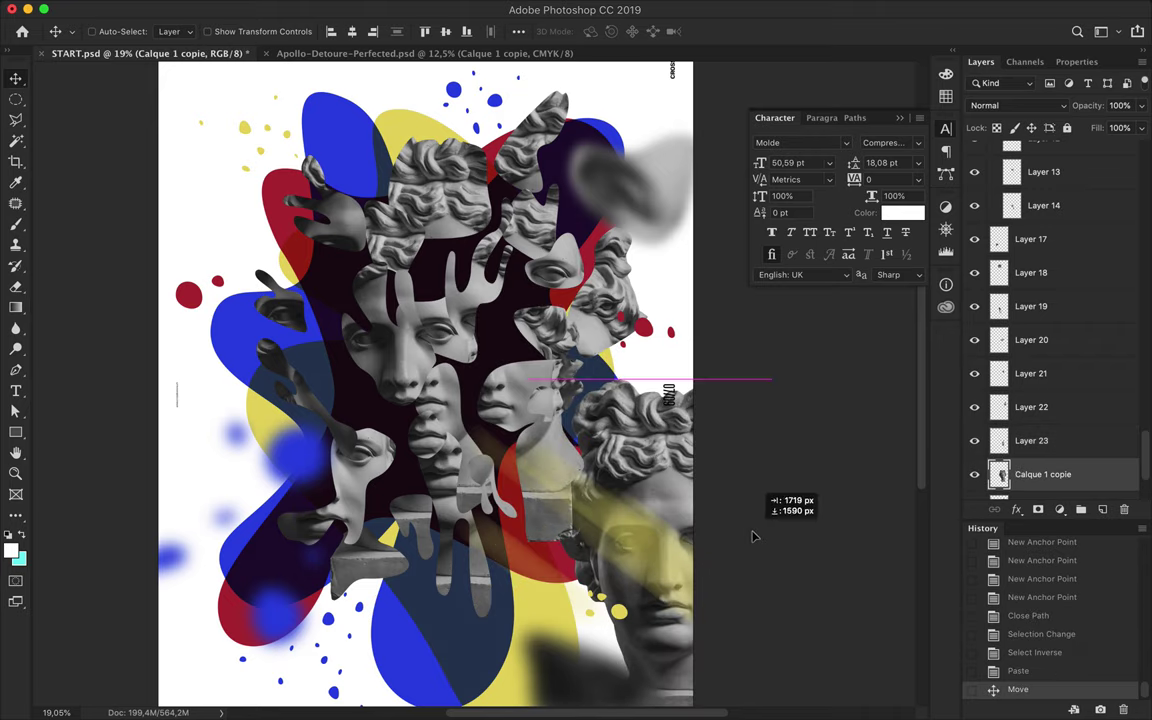
Hide the Apollo head and duplicate and transform the Layer 4 fragment.
{"action": "left_click", "coordinate": [974, 474]}
{"action": "mouse_move", "coordinate": [325, 375]}
{"action": "left_mouse_down"}
{"action": "mouse_move", "coordinate": [333, 362]}
{"action": "mouse_move", "coordinate": [312, 258]}
{"action": "left_mouse_up"}
{"action": "key", "text": "Return"}
Motion-blur the Layer 4 copy at -62° and 1875 px, then rotate it diagonally at upper left.
{"action": "left_click", "coordinate": [393, 9]}
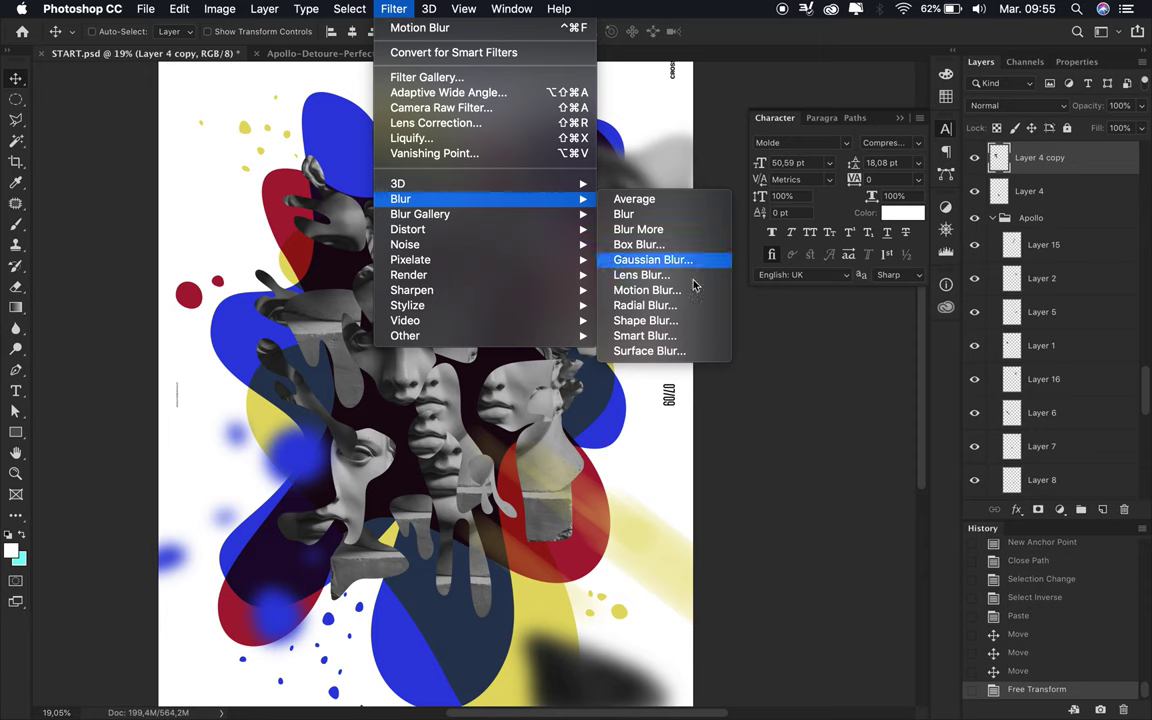
{"action": "left_click", "coordinate": [760, 275]}
{"action": "left_click", "coordinate": [953, 299]}
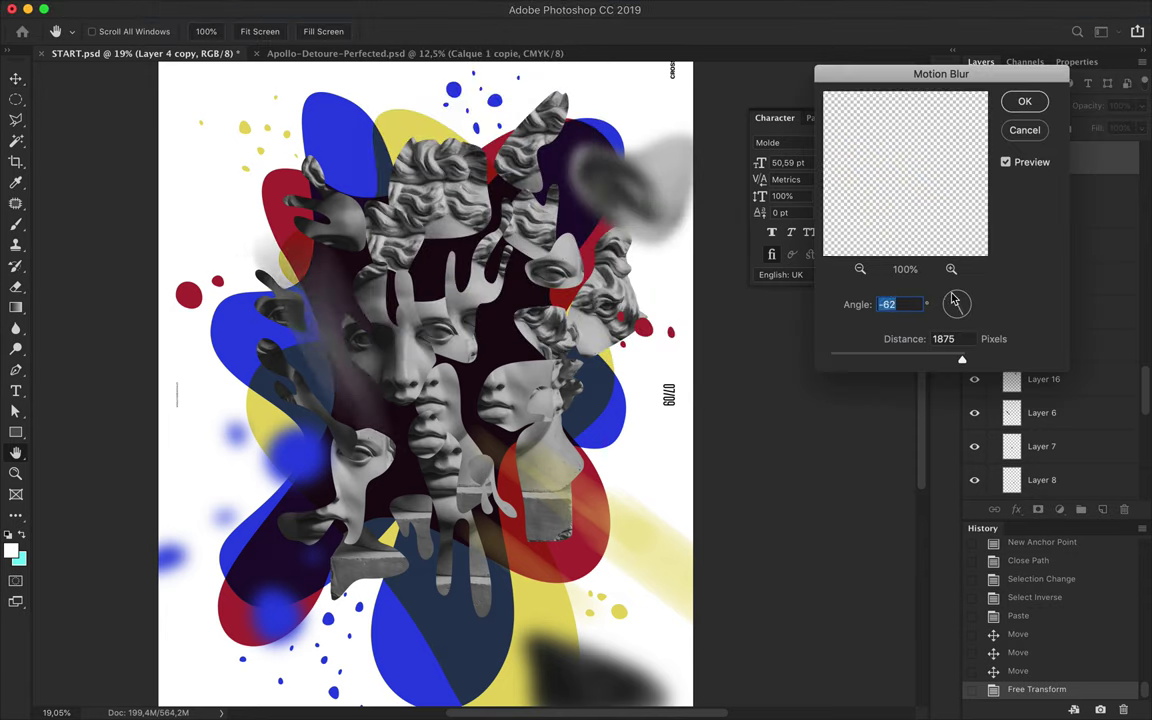
{"action": "key", "text": "Return"}
{"action": "left_click_drag", "start_coordinate": [640, 190], "coordinate": [257, 180]}
{"action": "key", "text": "ctrl+t"}
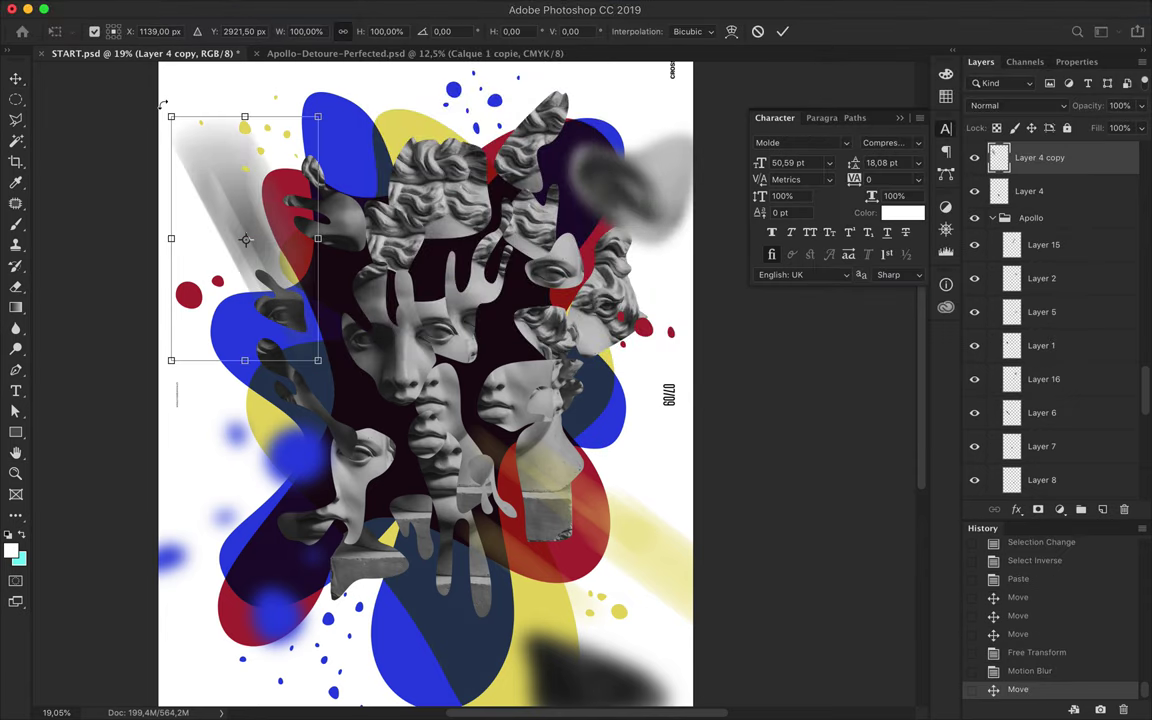
{"action": "left_click_drag", "start_coordinate": [160, 110], "coordinate": [180, 98]}
{"action": "key", "text": "Return"}
Make Layer 4 copy 2, scale it to about 158%, and move it above the Apollo group.
{"action": "mouse_move", "coordinate": [1063, 185]}
{"action": "left_mouse_down"}
{"action": "mouse_move", "coordinate": [1033, 313]}
{"action": "mouse_move", "coordinate": [1033, 300]}
{"action": "left_mouse_up"}
{"action": "left_click", "coordinate": [1042, 467]}
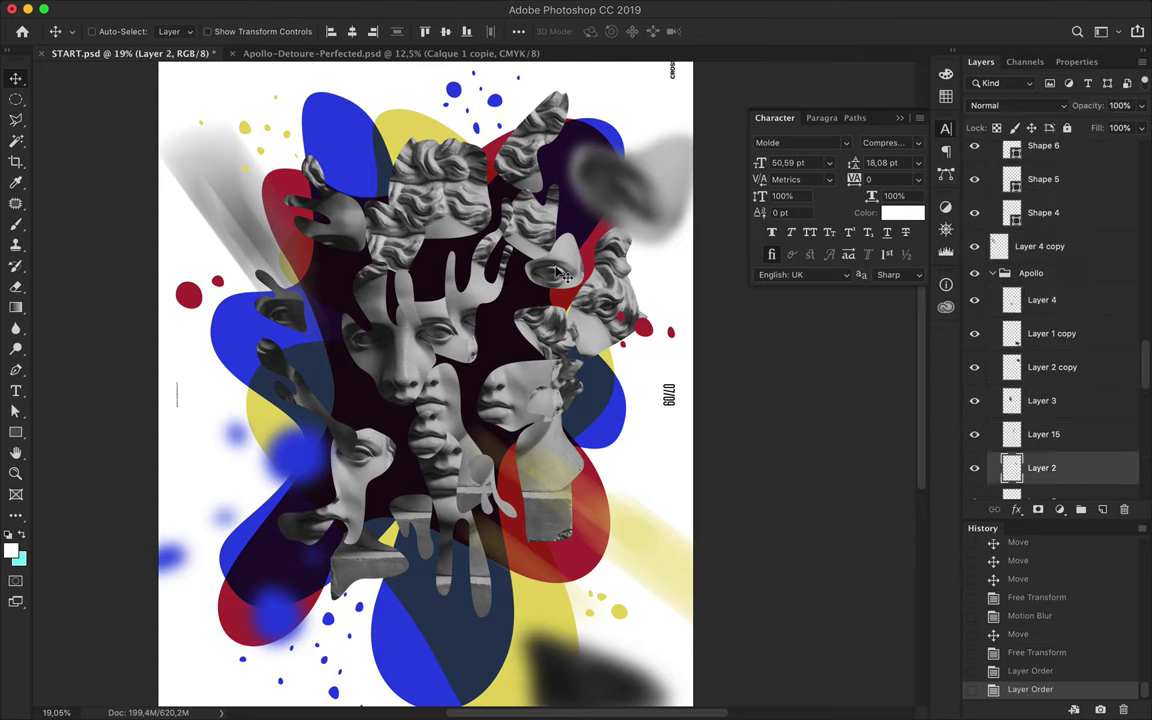
{"action": "left_click_drag", "start_coordinate": [450, 240], "coordinate": [500, 290]}
{"action": "left_click_drag", "start_coordinate": [410, 520], "coordinate": [445, 580], "text": "alt"}
{"action": "key", "text": "ctrl+t"}
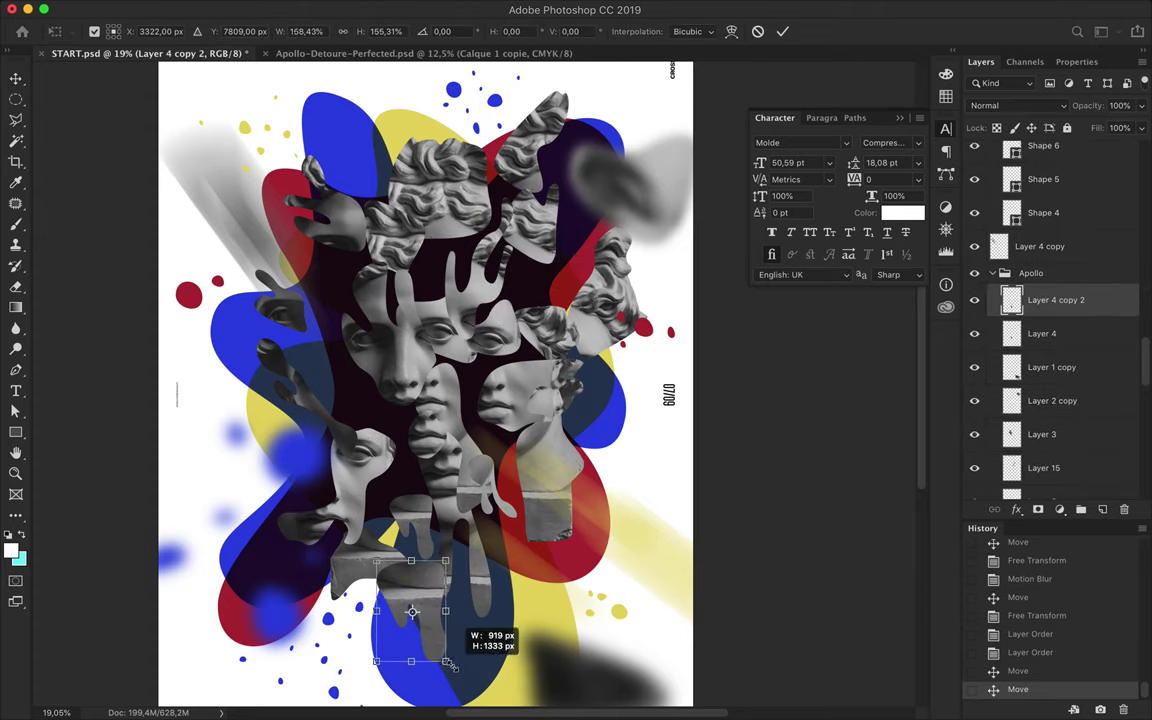
{"action": "key", "text": "Return"}
{"action": "left_click_drag", "start_coordinate": [1056, 300], "coordinate": [1040, 264]}
Apply a 44.4 px Gaussian Blur to Layer 4 copy 2 and shift it near the bottom centre.
{"action": "left_click", "coordinate": [393, 9]}
{"action": "mouse_move", "coordinate": [420, 214]}
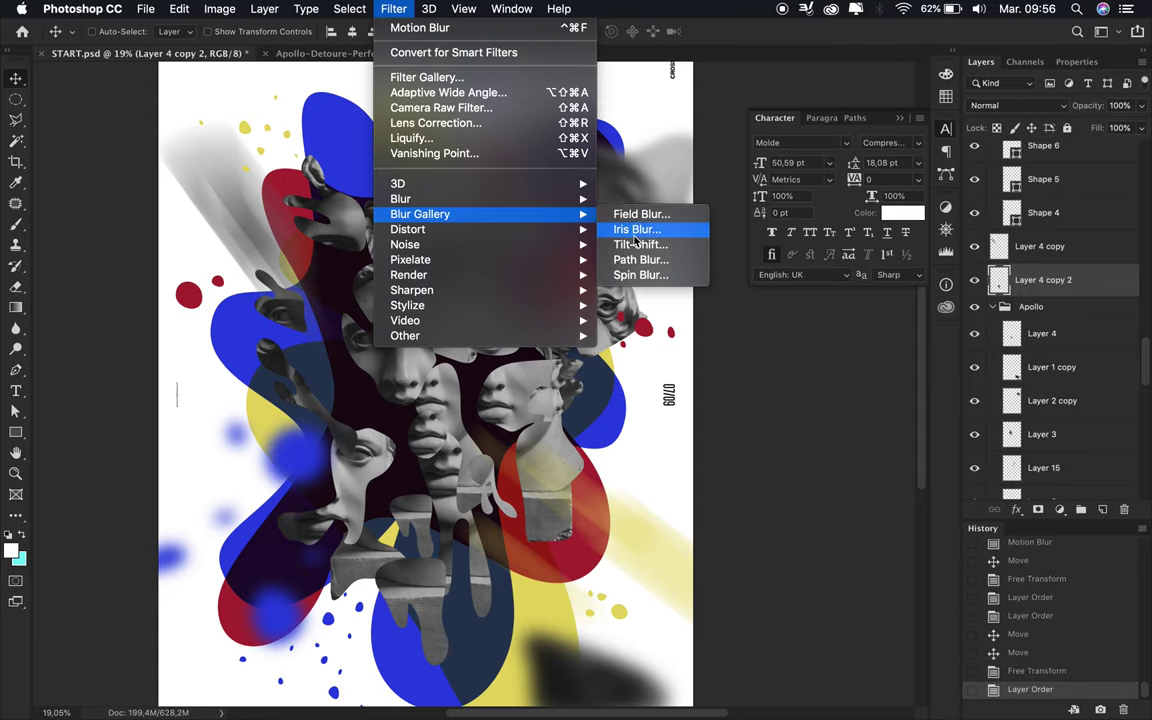
{"action": "left_click", "coordinate": [655, 261]}
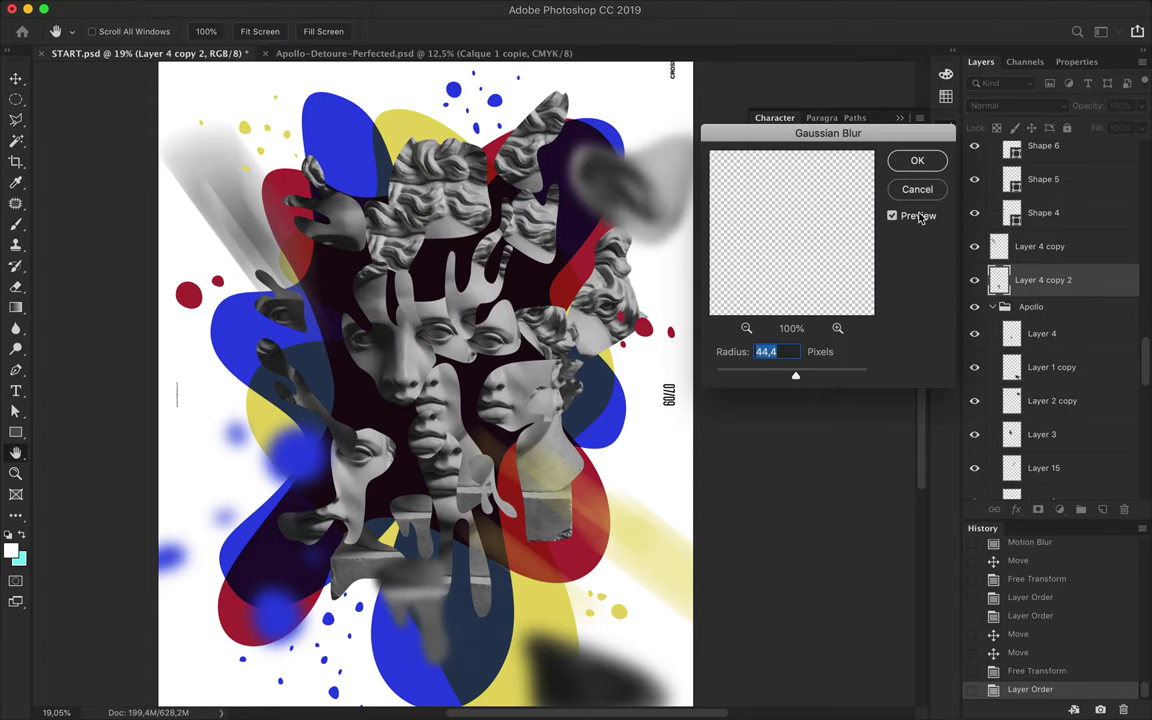
{"action": "key", "text": "Return"}
{"action": "left_click_drag", "start_coordinate": [403, 620], "coordinate": [385, 600]}
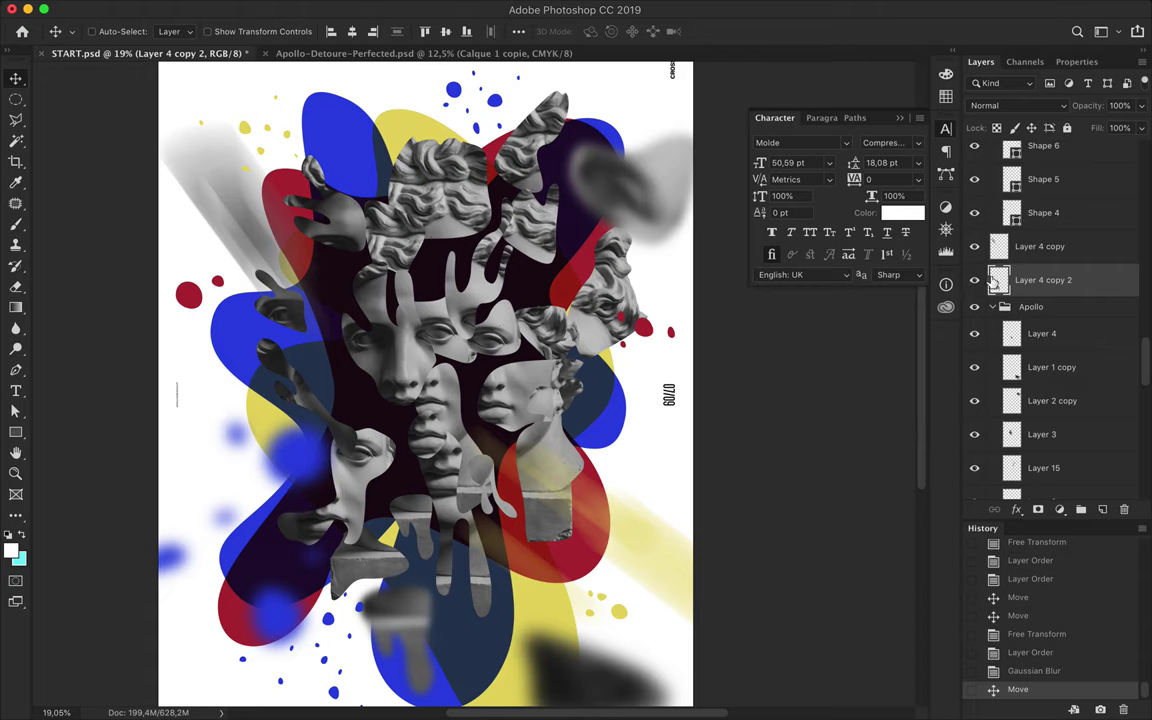
{"action": "left_click", "coordinate": [992, 306]}
{"action": "left_click_drag", "start_coordinate": [1040, 310], "coordinate": [1045, 305], "text": "alt"}
{"action": "key", "text": "ctrl+z"}
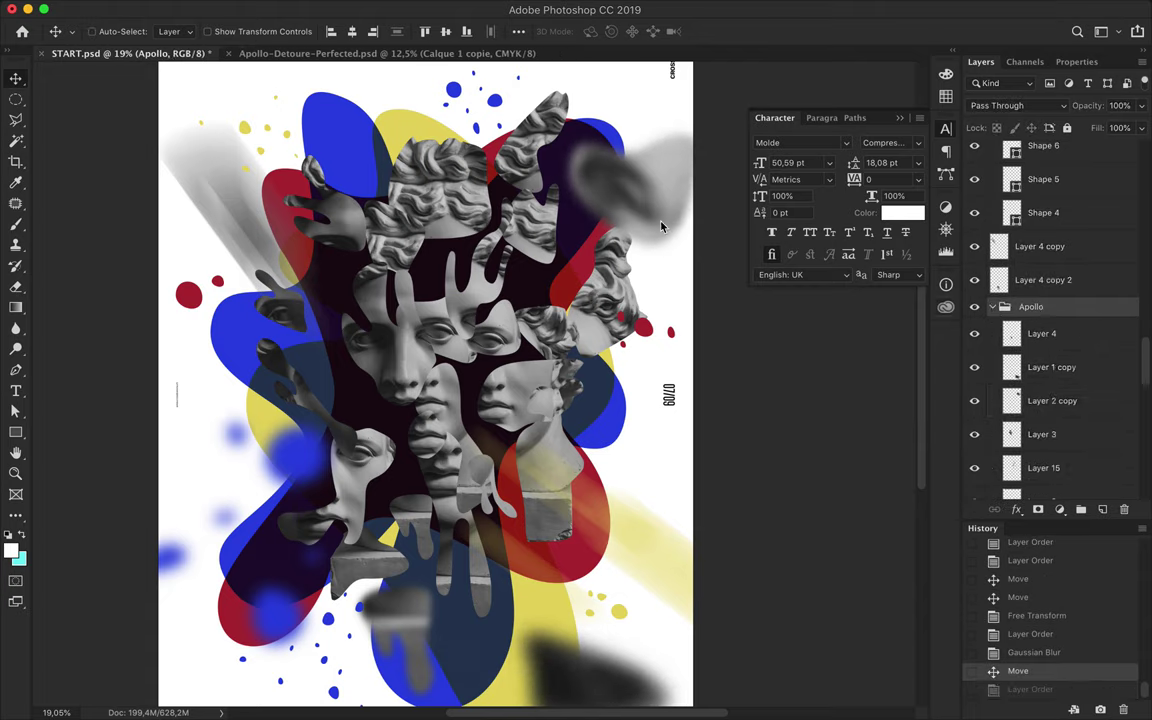
Move Layer 2 copy and Layer 1 copy above the Apollo group, then merge the Apollo copy group.
{"action": "left_click_drag", "start_coordinate": [1040, 420], "coordinate": [1040, 305]}
{"action": "left_click", "coordinate": [1052, 344]}
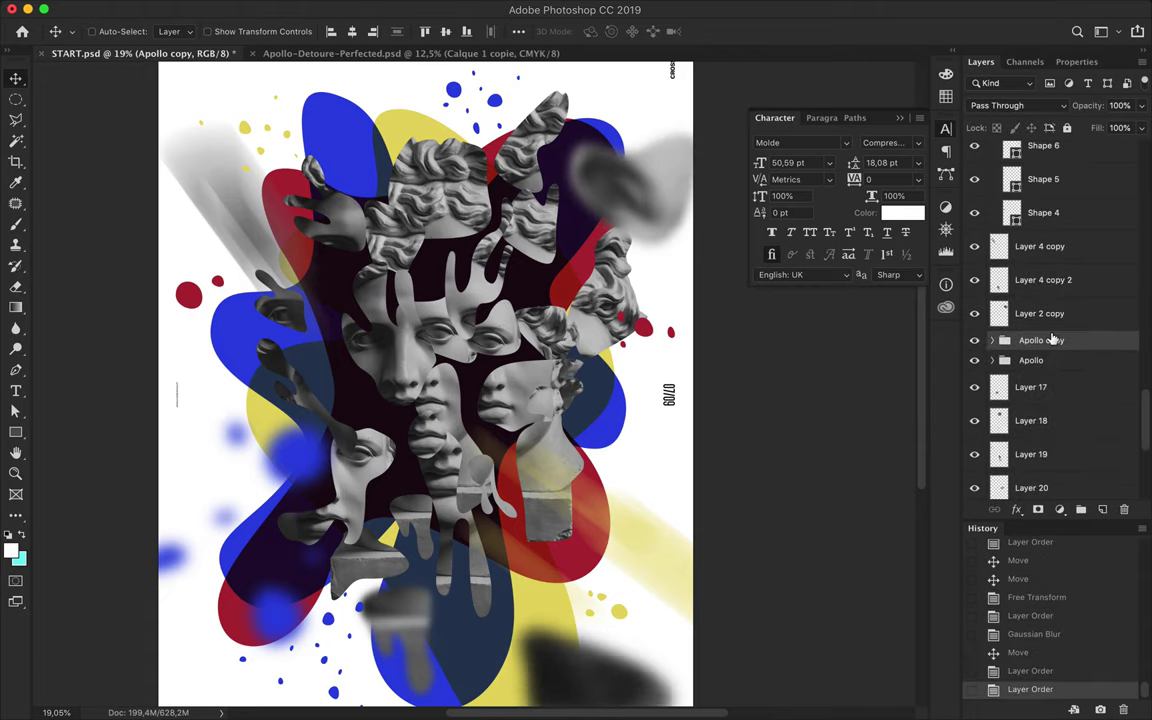
{"action": "left_click", "coordinate": [992, 340]}
{"action": "left_click", "coordinate": [1040, 398]}
{"action": "left_click_drag", "start_coordinate": [1040, 398], "coordinate": [995, 355]}
{"action": "left_click", "coordinate": [992, 373]}
{"action": "left_click", "coordinate": [1027, 374]}
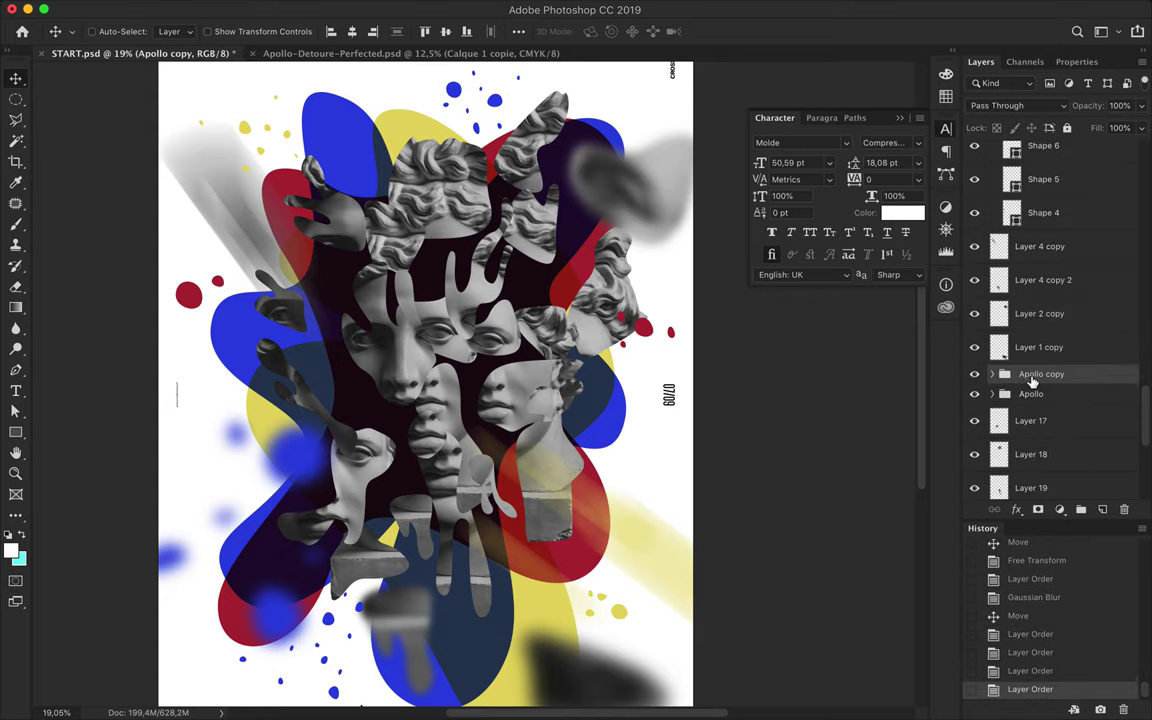
{"action": "key", "text": "ctrl+e"}
Gaussian-blur the merged Apollo copy, duplicate it, merge, and set Multiply blending.
{"action": "left_click", "coordinate": [393, 5]}
{"action": "left_click", "coordinate": [400, 33]}
{"action": "key", "text": "ctrl+j"}
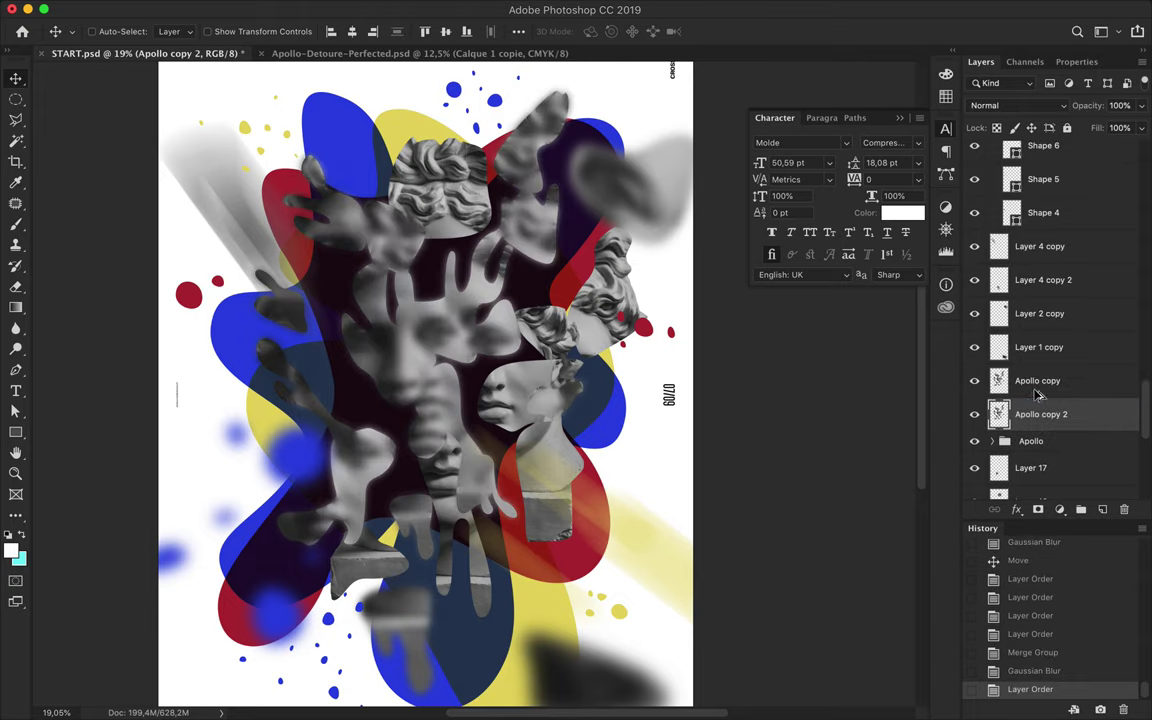
{"action": "left_click_drag", "start_coordinate": [1000, 350], "coordinate": [1030, 378]}
{"action": "left_click", "coordinate": [1018, 105]}
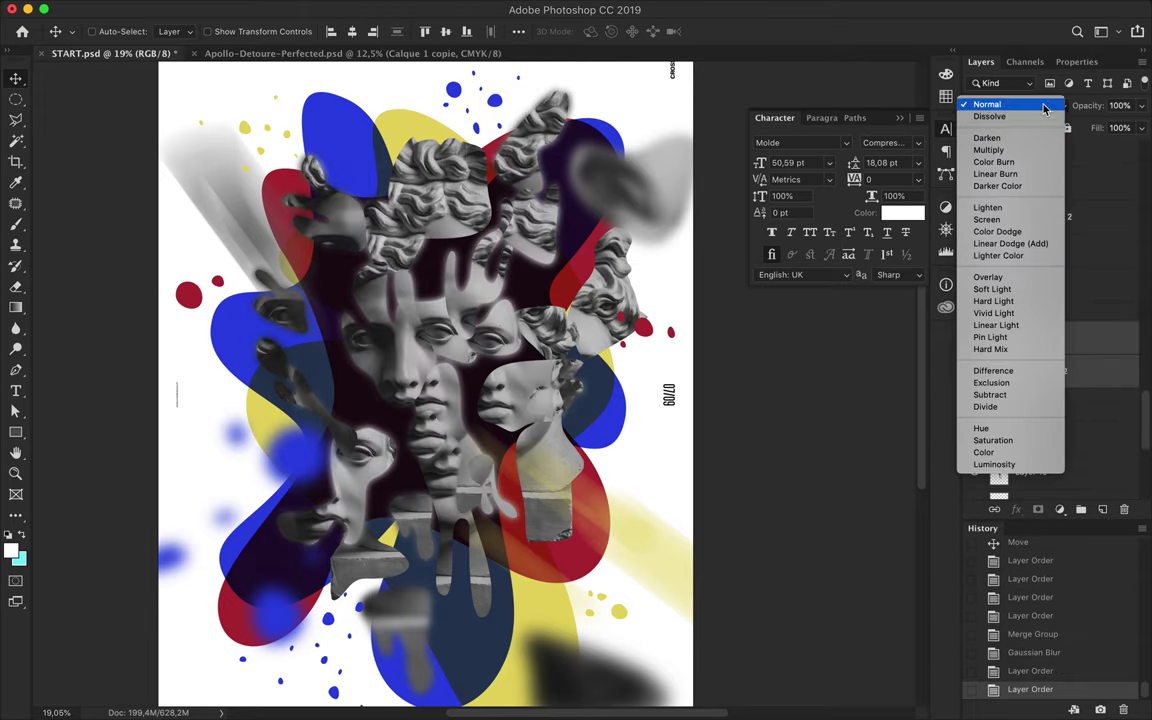
{"action": "left_click", "coordinate": [1014, 151]}
{"action": "key", "text": "ctrl+e"}
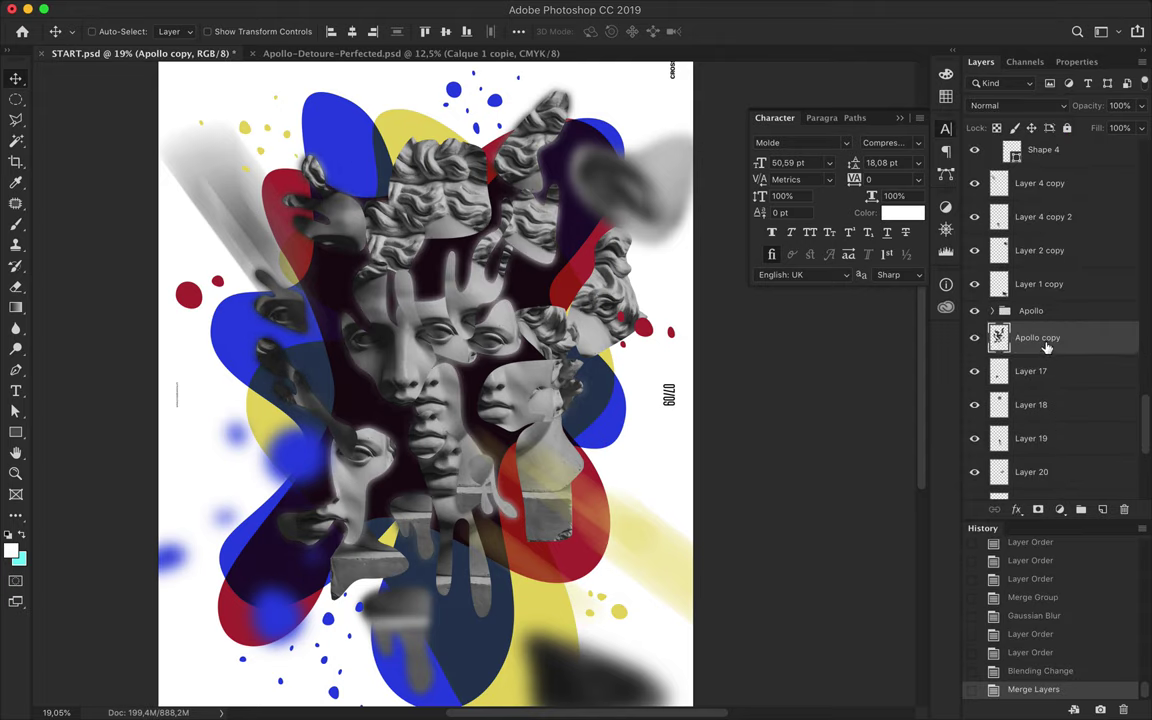
{"action": "key", "text": "ctrl+e"}
{"action": "left_click", "coordinate": [1010, 105]}
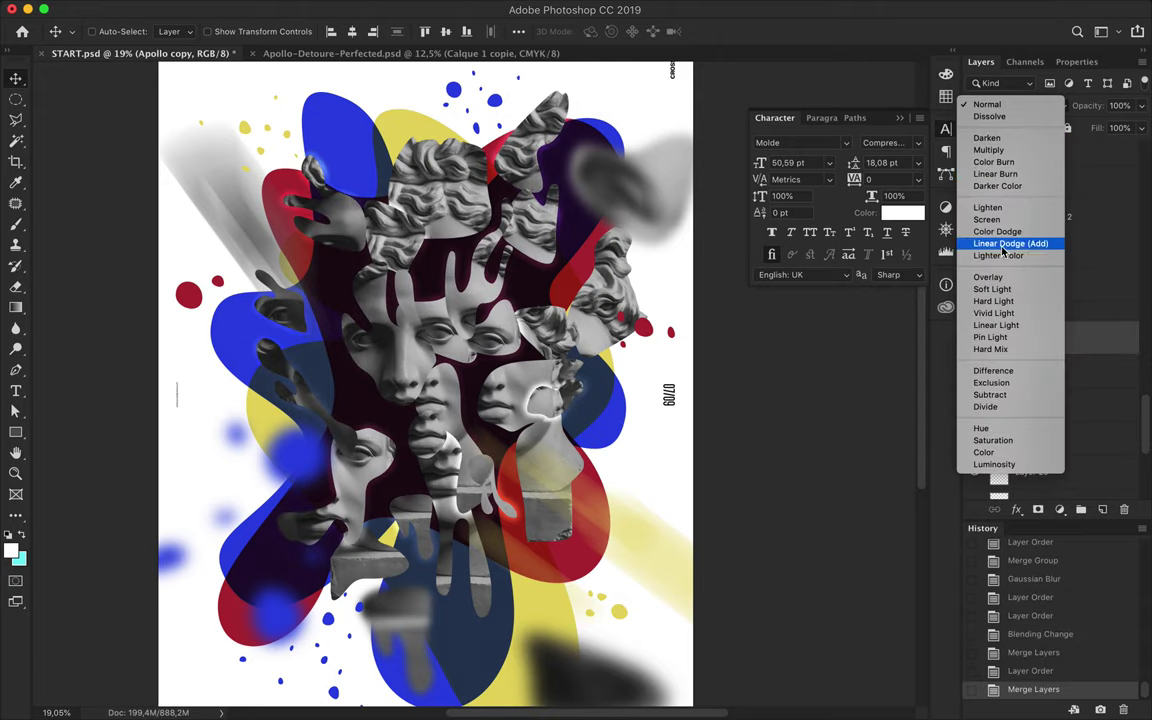
{"action": "left_click", "coordinate": [995, 150]}
Revert the document to the Delete Layer history state.
{"action": "key", "text": "alt+comma"}
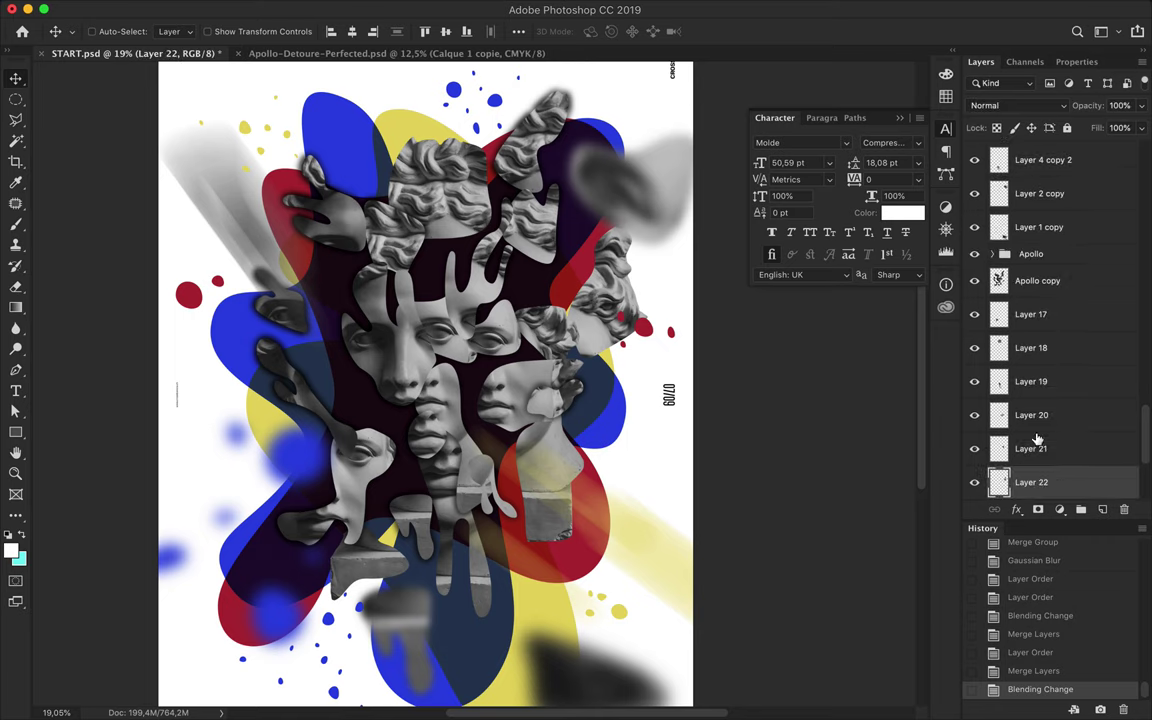
{"action": "scroll", "coordinate": [1062, 600], "scroll_direction": "up", "scroll_amount": 2}
{"action": "left_click", "coordinate": [1049, 579]}
{"action": "scroll", "coordinate": [1049, 560], "scroll_direction": "up", "scroll_amount": 3}
{"action": "left_click", "coordinate": [1040, 689]}
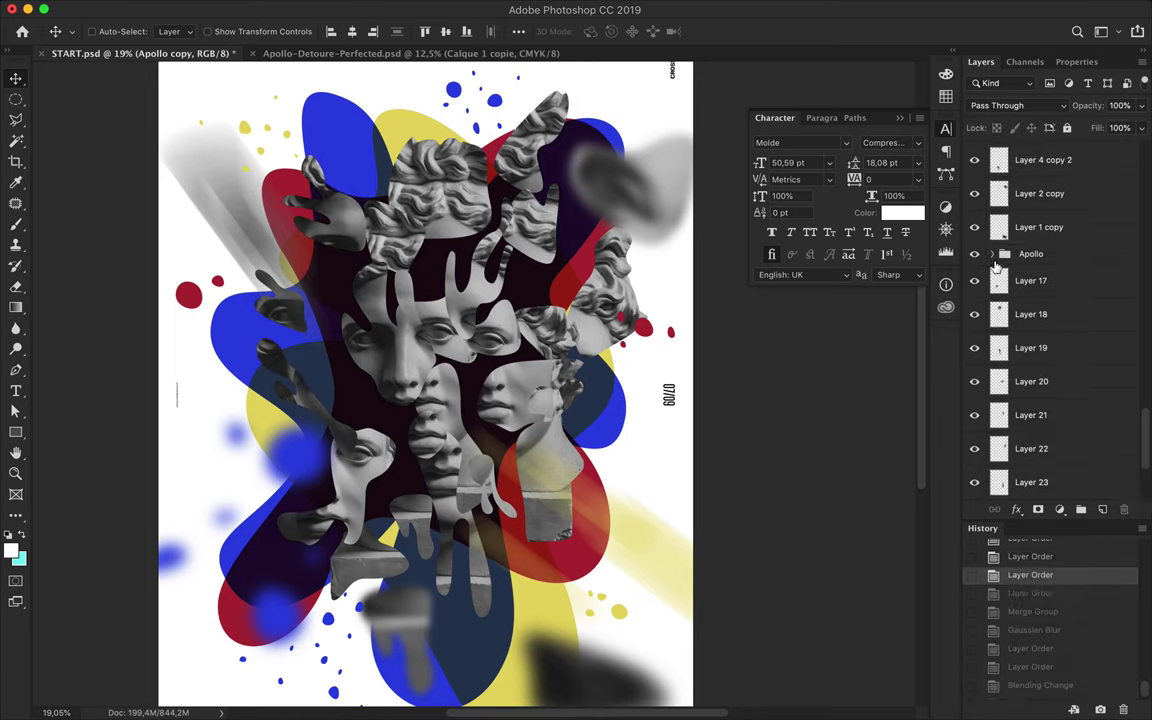
Duplicate and merge the Apollo group, Gaussian-blur it at radius 67,8, and set Multiply.
{"action": "left_click_drag", "start_coordinate": [1038, 283], "coordinate": [1030, 254]}
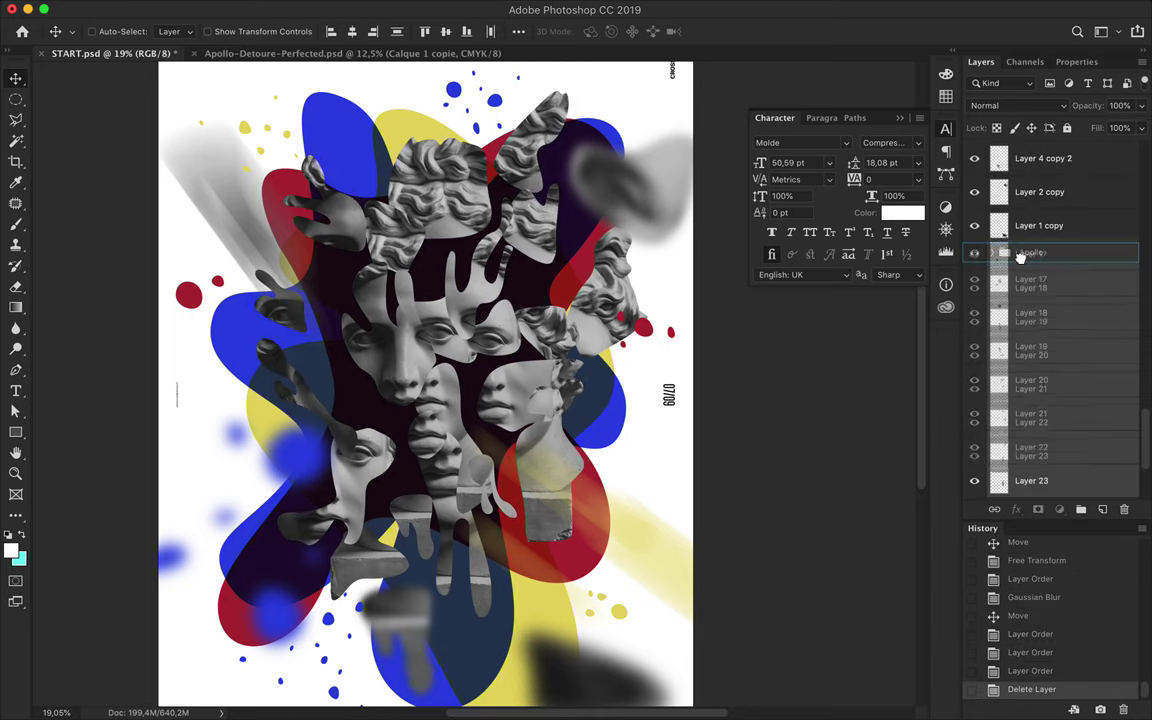
{"action": "left_click", "coordinate": [992, 321]}
{"action": "left_click_drag", "start_coordinate": [992, 328], "coordinate": [1000, 310], "text": "alt"}
{"action": "key", "text": "ctrl+e"}
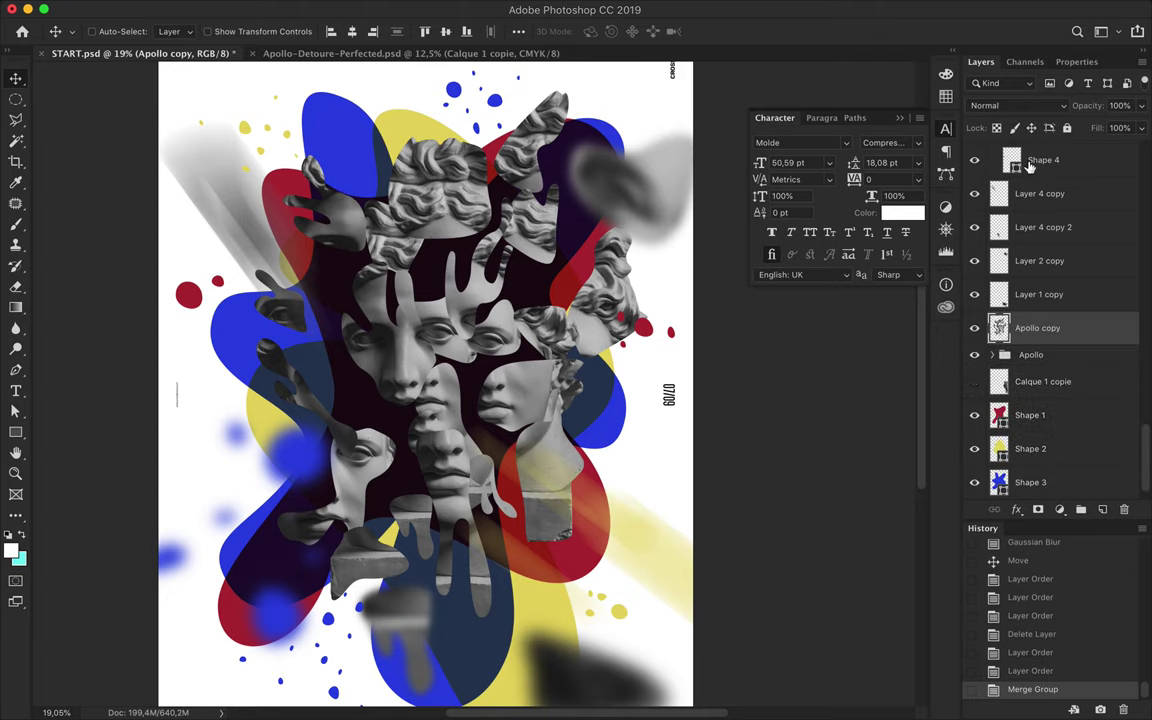
{"action": "left_click", "coordinate": [393, 8]}
{"action": "left_click", "coordinate": [725, 270]}
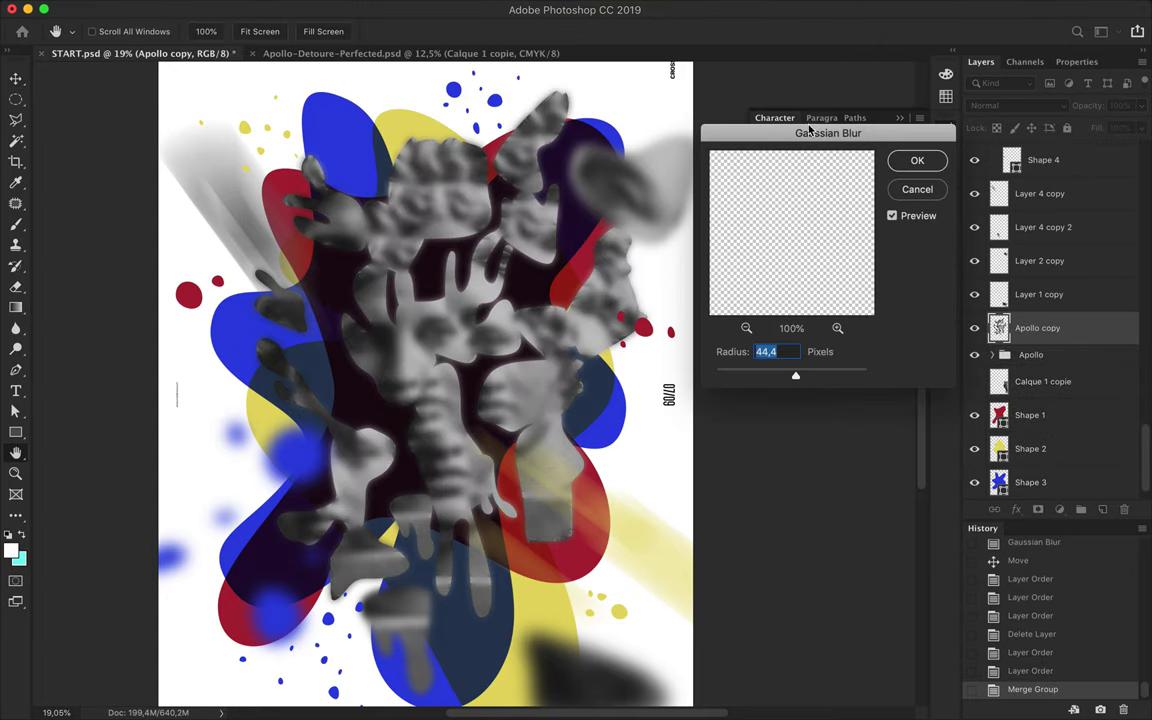
{"action": "left_click_drag", "start_coordinate": [801, 377], "coordinate": [804, 376]}
{"action": "key", "text": "Return"}
{"action": "mouse_move", "coordinate": [1030, 328]}
{"action": "left_mouse_down", "text": "alt"}
{"action": "mouse_move", "coordinate": [1022, 318]}
{"action": "mouse_move", "coordinate": [1044, 365]}
{"action": "left_mouse_up", "text": "alt"}
{"action": "key", "text": "ctrl+e"}
{"action": "left_click", "coordinate": [995, 105]}
{"action": "left_click", "coordinate": [1015, 150]}
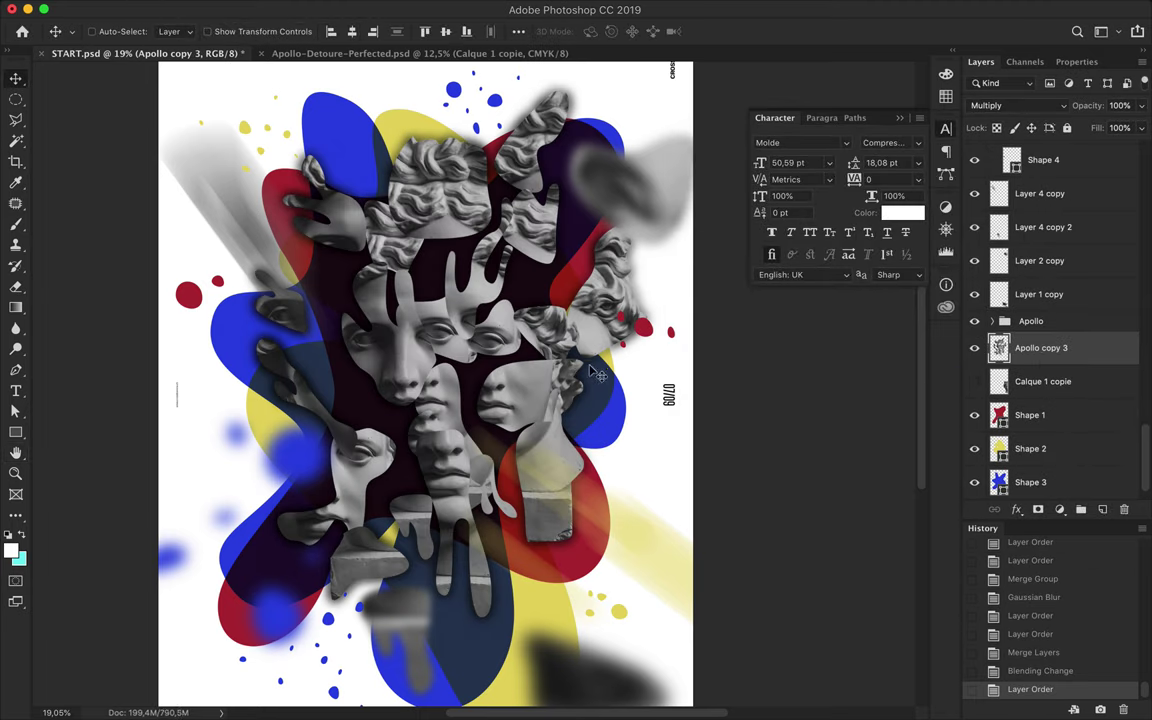
Add a Gaussian-blurred head fragment copy at right-centre and duplicate the red dots.
{"action": "left_click_drag", "start_coordinate": [595, 373], "coordinate": [600, 425], "text": "alt"}
{"action": "left_click_drag", "start_coordinate": [1044, 442], "coordinate": [1044, 330]}
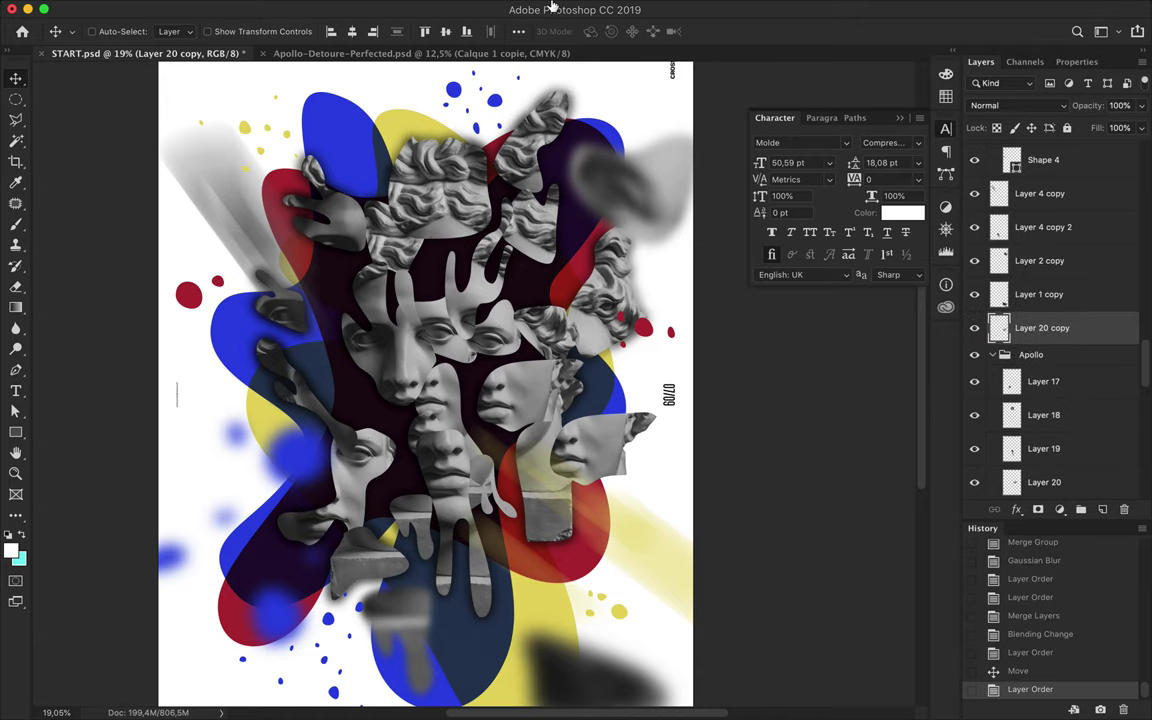
{"action": "left_click", "coordinate": [391, 10]}
{"action": "left_click", "coordinate": [697, 257]}
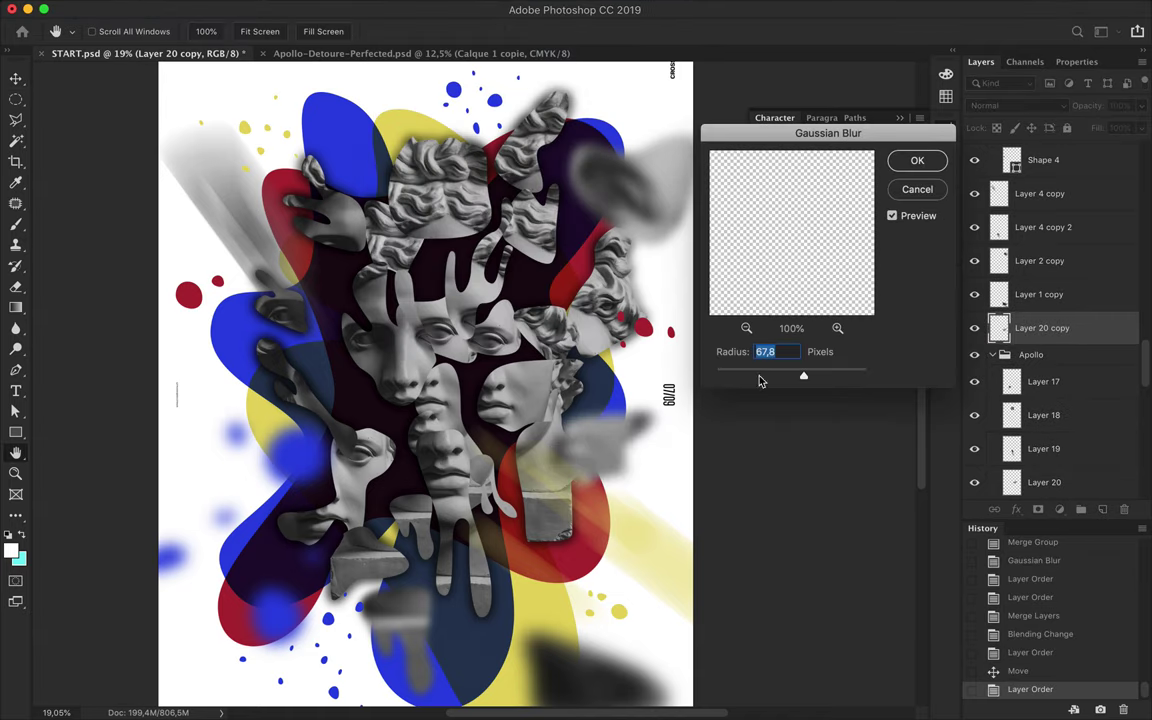
{"action": "left_click", "coordinate": [917, 160]}
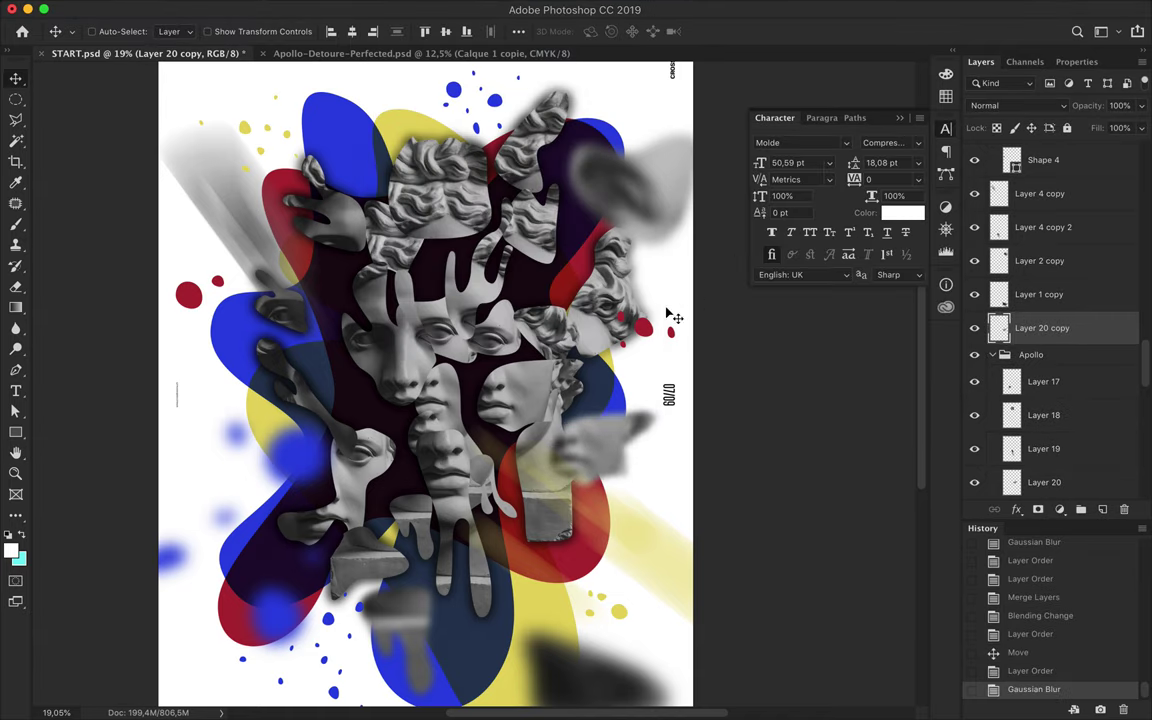
{"action": "mouse_move", "coordinate": [600, 315]}
{"action": "left_mouse_down", "text": "alt"}
{"action": "mouse_move", "coordinate": [588, 355]}
{"action": "mouse_move", "coordinate": [664, 458]}
{"action": "mouse_move", "coordinate": [681, 334]}
{"action": "left_mouse_up", "text": "alt"}
{"action": "key", "text": "ctrl+t"}
Merge the duplicated red dots into one layer and shrink them.
{"action": "key", "text": "Return"}
{"action": "key", "text": "ctrl+e"}
{"action": "key", "text": "ctrl+t"}
{"action": "left_click_drag", "start_coordinate": [627, 463], "coordinate": [555, 392]}
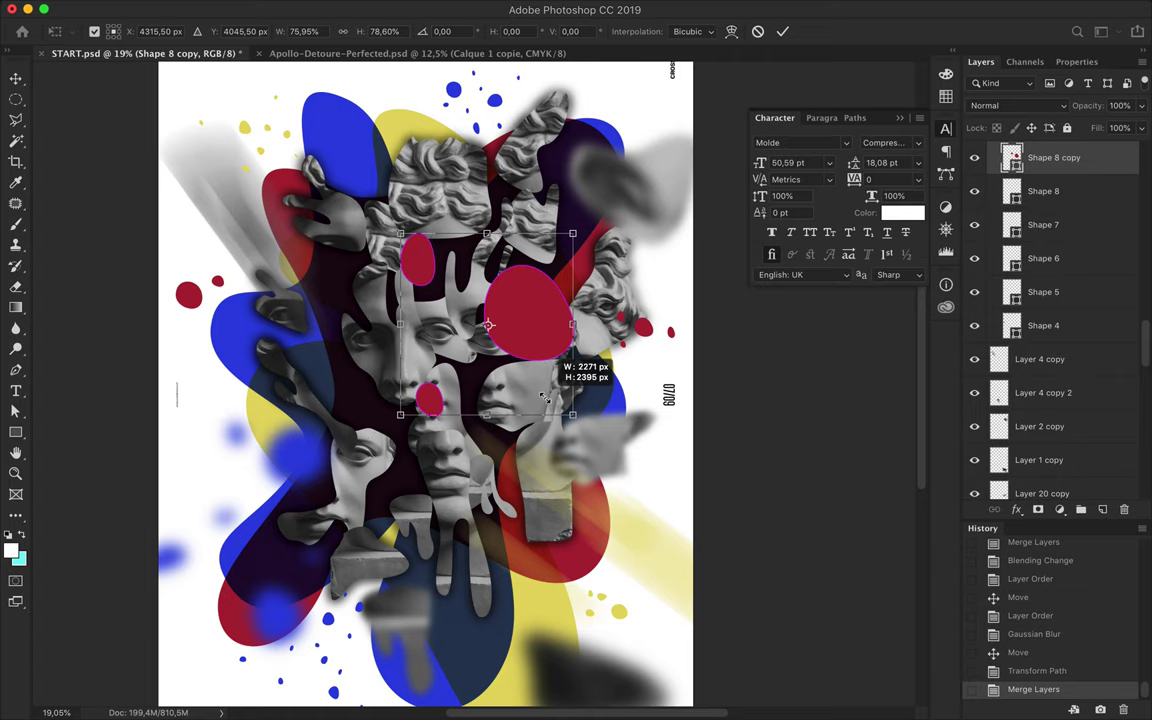
{"action": "key", "text": "Return"}
Motion-blur the red dots and place the streak at top-right, beneath the shape layers.
{"action": "left_click", "coordinate": [393, 8]}
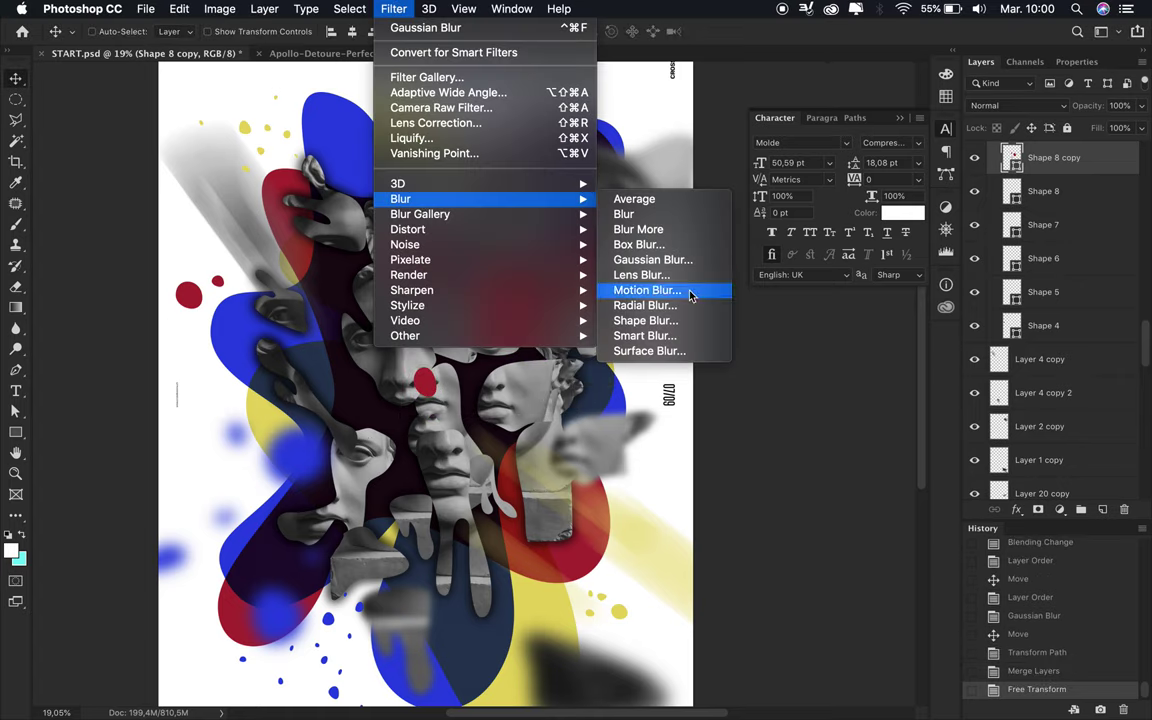
{"action": "left_click", "coordinate": [680, 292]}
{"action": "left_click", "coordinate": [650, 247]}
{"action": "left_click", "coordinate": [956, 302]}
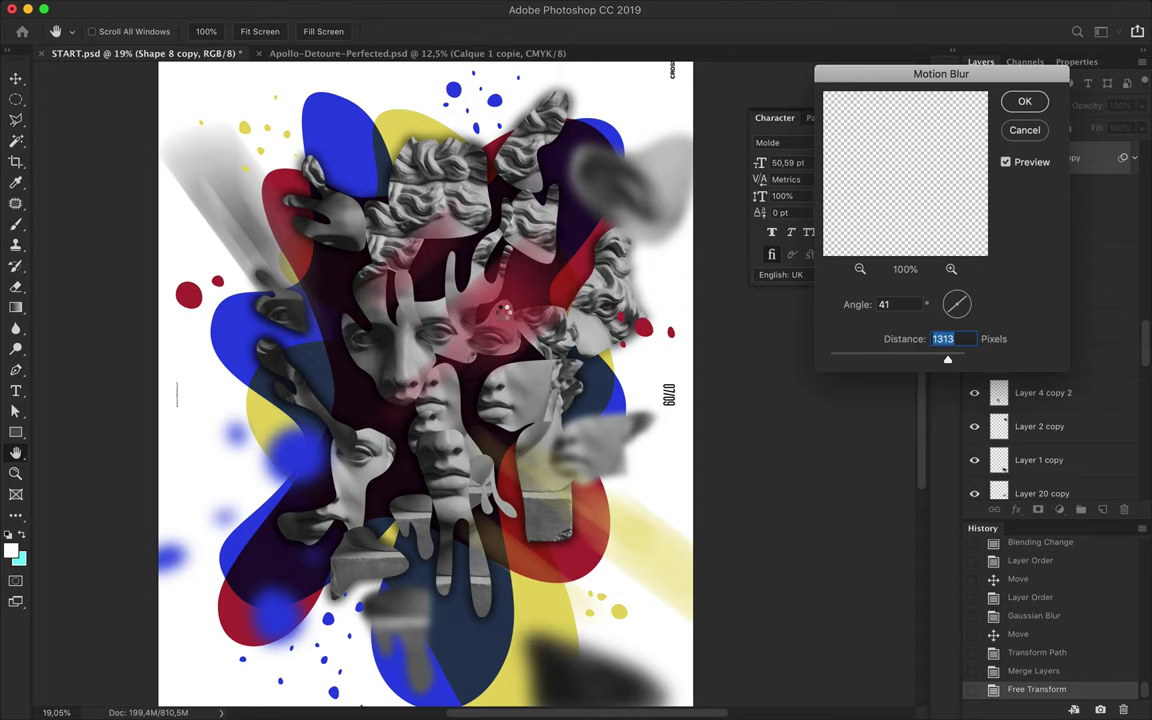
{"action": "key", "text": "Return"}
{"action": "left_click_drag", "start_coordinate": [590, 320], "coordinate": [616, 120]}
{"action": "left_click_drag", "start_coordinate": [1054, 157], "coordinate": [1040, 322]}
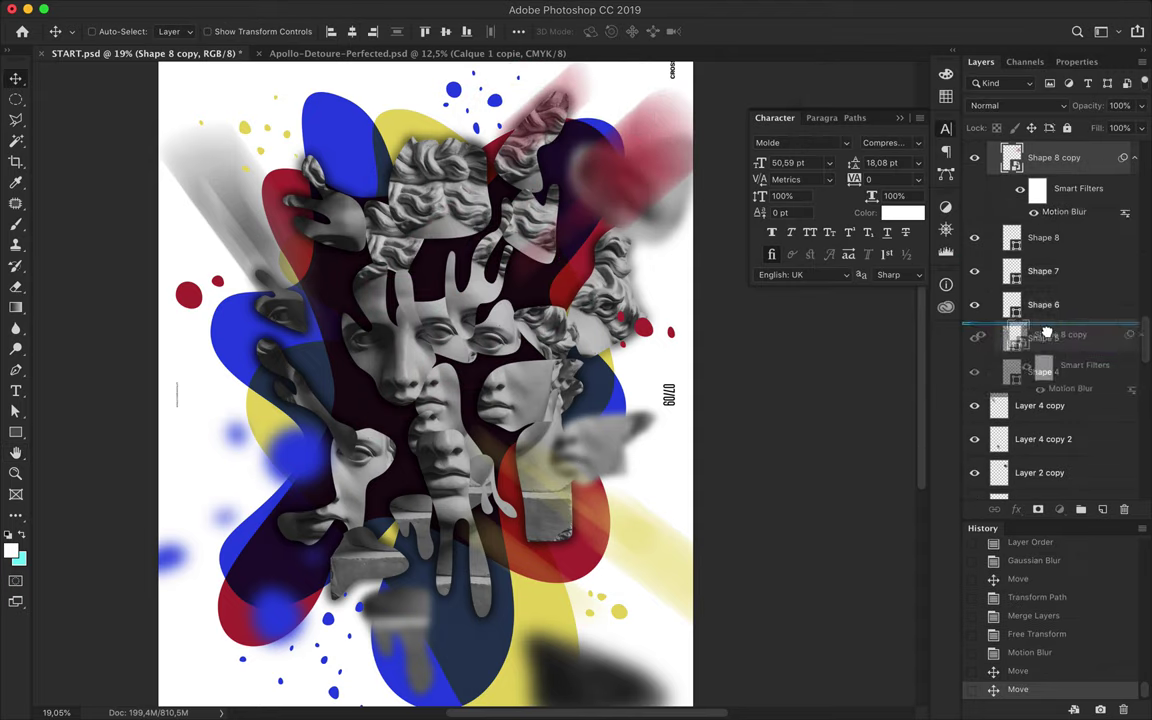
{"action": "left_click_drag", "start_coordinate": [1087, 257], "coordinate": [1070, 440]}
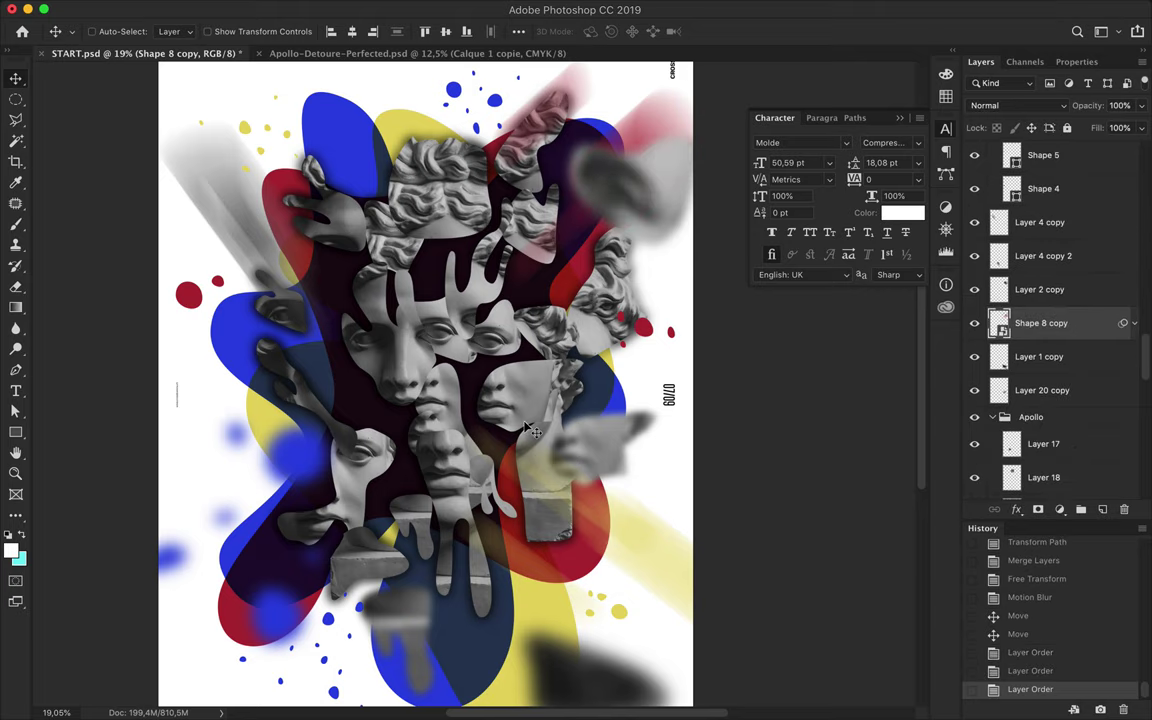
Duplicate, merge and enlarge the Shape 11 and Shape 12 blue dots.
{"action": "left_click", "coordinate": [445, 97], "text": "ctrl"}
{"action": "left_click", "coordinate": [438, 86], "text": "ctrl+shift"}
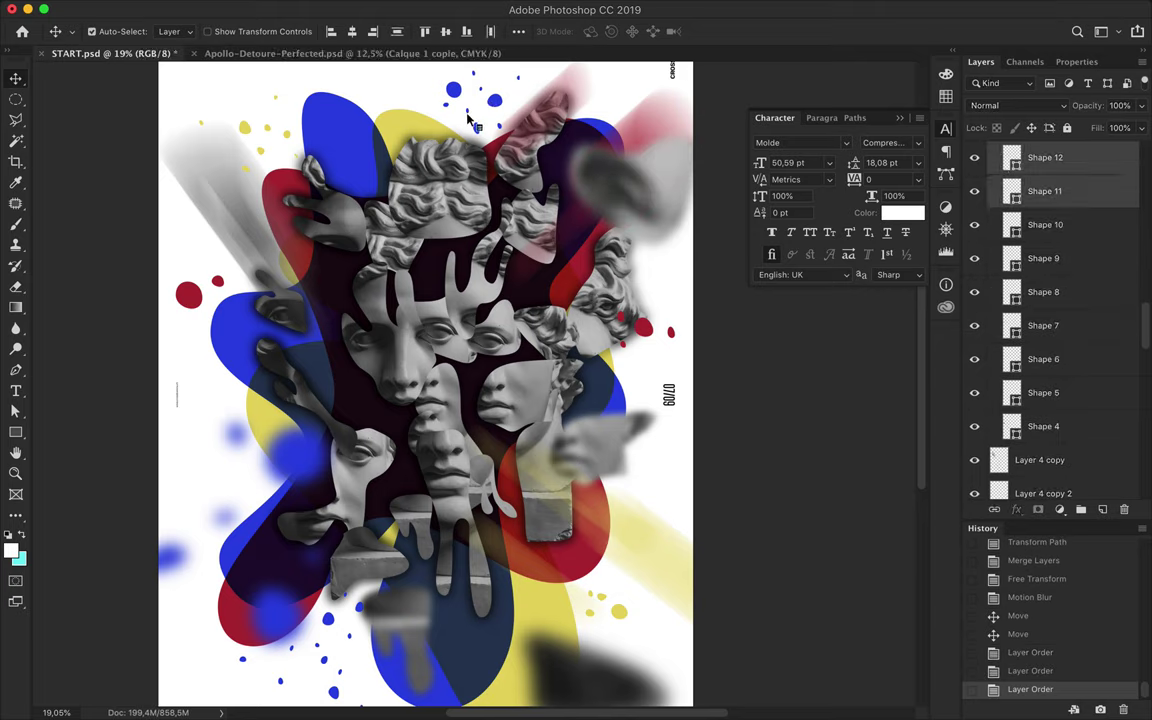
{"action": "left_click_drag", "start_coordinate": [447, 140], "coordinate": [400, 150]}
{"action": "key", "text": "ctrl+e"}
{"action": "key", "text": "ctrl+t"}
{"action": "left_click_drag", "start_coordinate": [384, 200], "coordinate": [416, 262]}
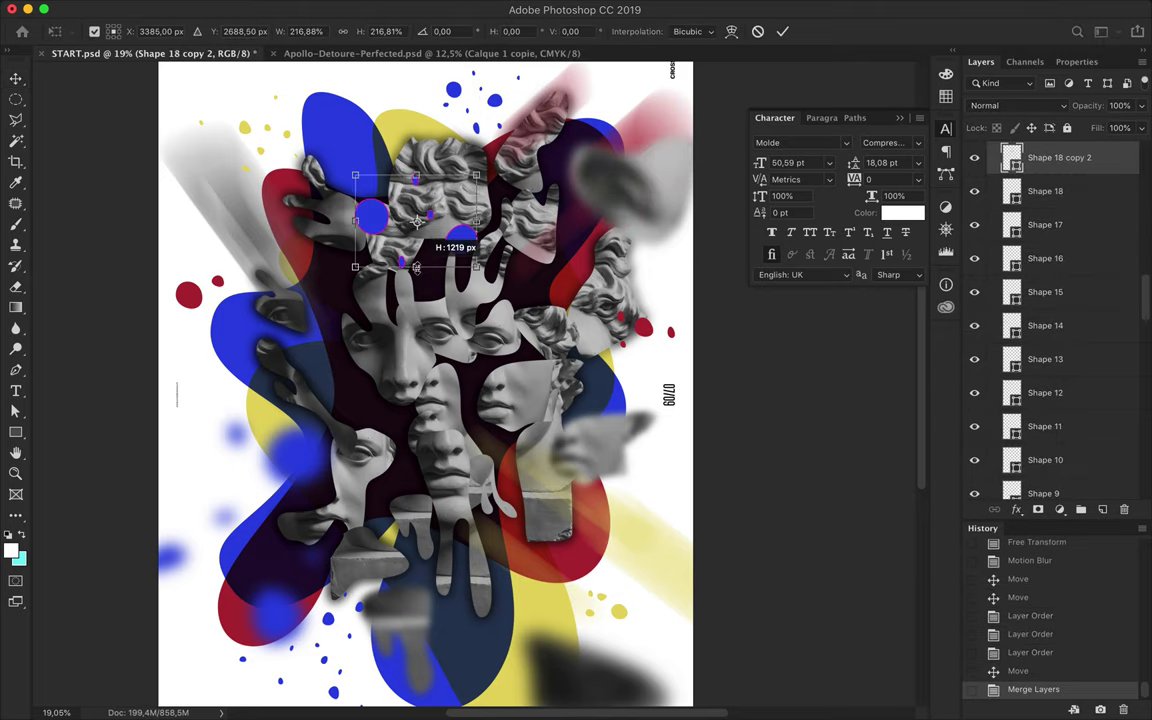
{"action": "key", "text": "Return"}
Motion-blur the blue dots, move the streak to the left, and raise Shape 4.
{"action": "left_click", "coordinate": [391, 10]}
{"action": "left_click", "coordinate": [420, 18]}
{"action": "left_click", "coordinate": [558, 247]}
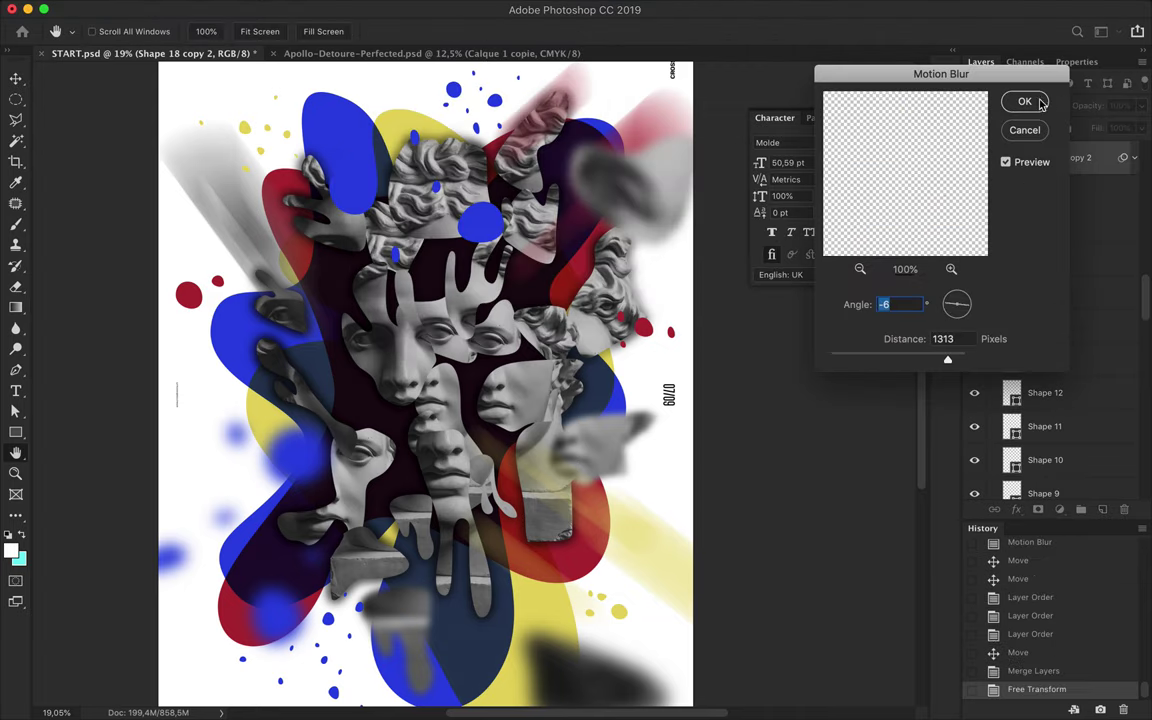
{"action": "key", "text": "Return"}
{"action": "left_click_drag", "start_coordinate": [483, 218], "coordinate": [214, 313]}
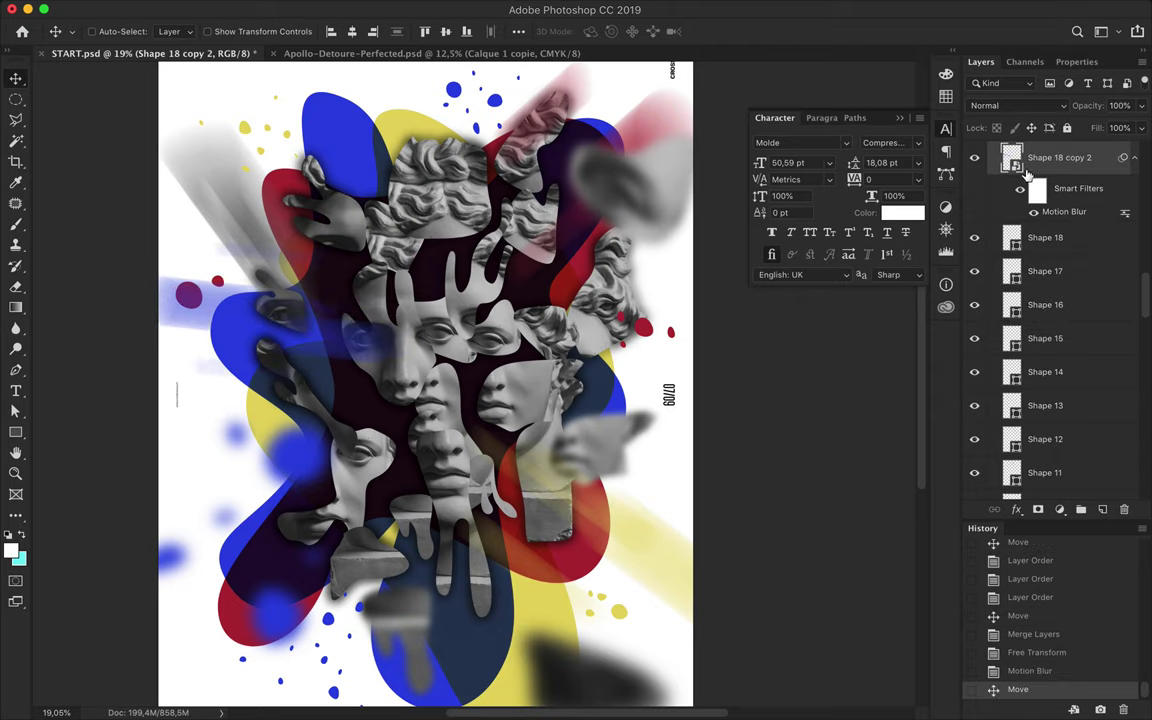
{"action": "left_click", "coordinate": [200, 262], "text": "ctrl"}
{"action": "key", "text": "ctrl+shift+bracketright"}
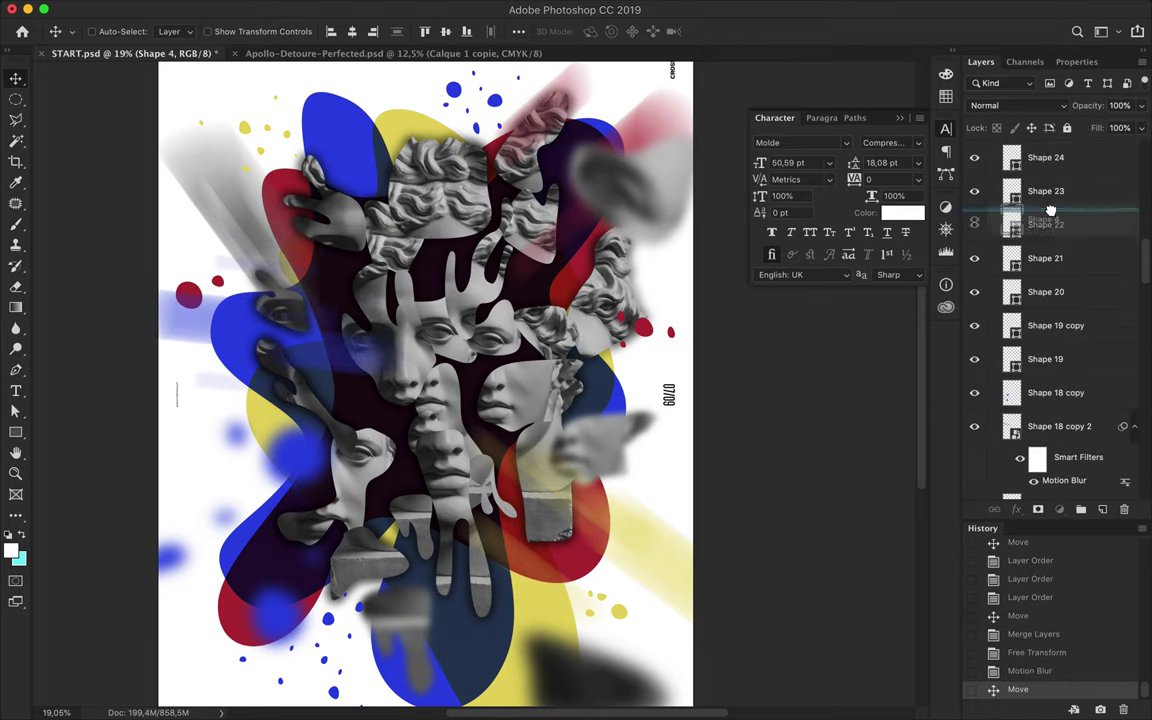
{"action": "scroll", "coordinate": [742, 390], "scroll_direction": "up", "scroll_amount": 5}
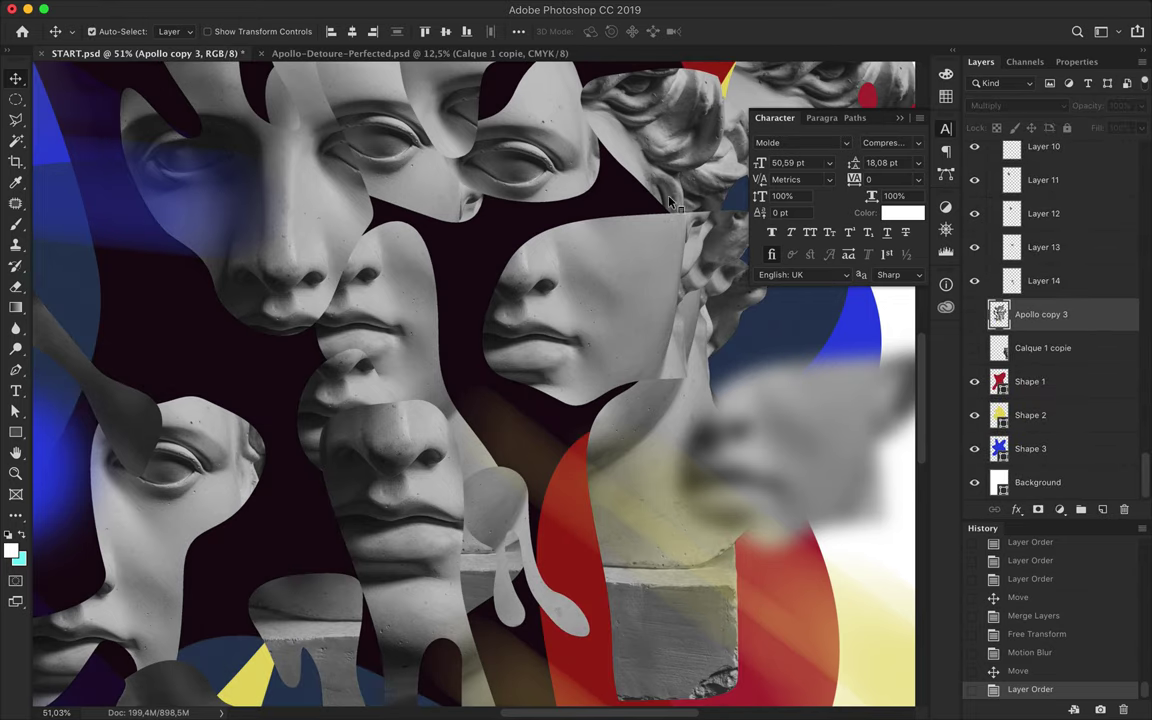
Duplicate Layer 2, Gaussian-blur the copy at radius 40,2, and merge the blurred copies.
{"action": "left_click_drag", "start_coordinate": [1040, 286], "coordinate": [1060, 318]}
{"action": "left_click", "coordinate": [535, 13]}
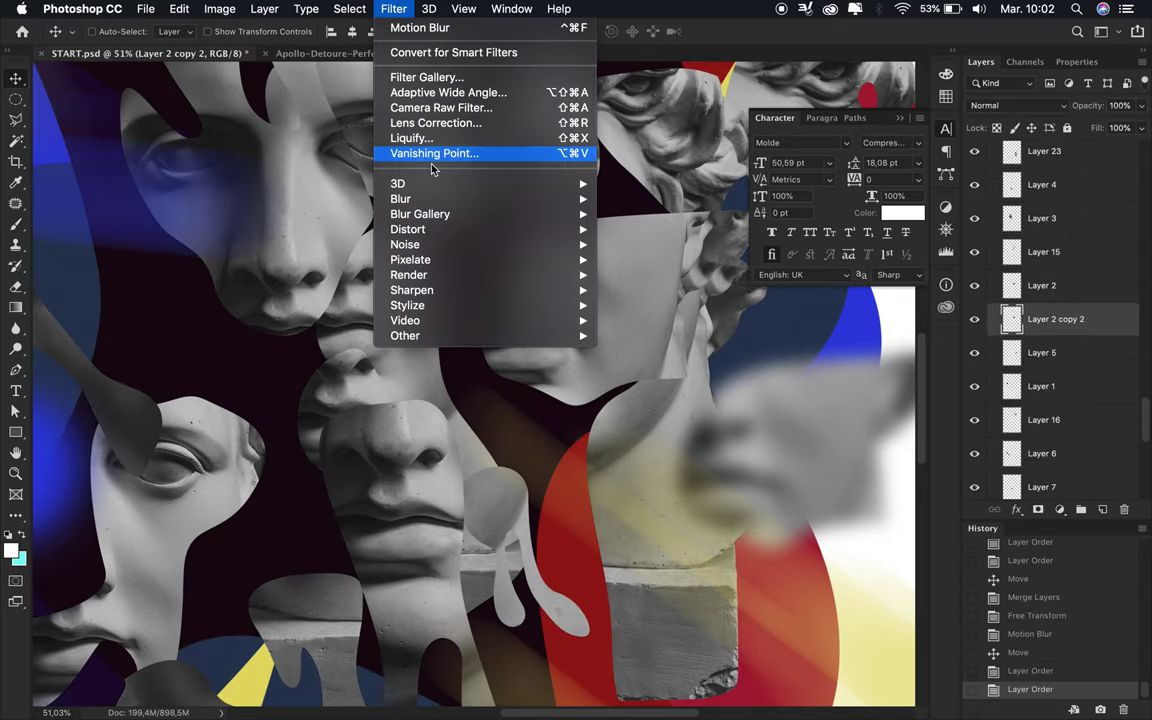
{"action": "key", "text": "Escape"}
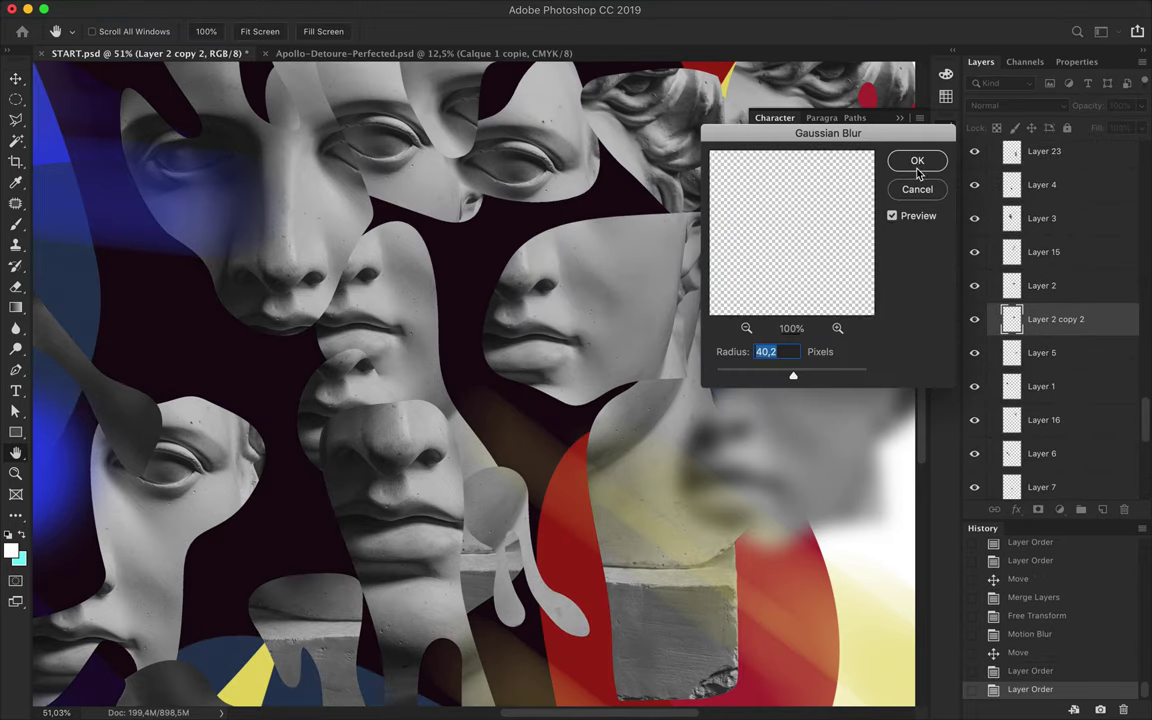
{"action": "left_click", "coordinate": [900, 160]}
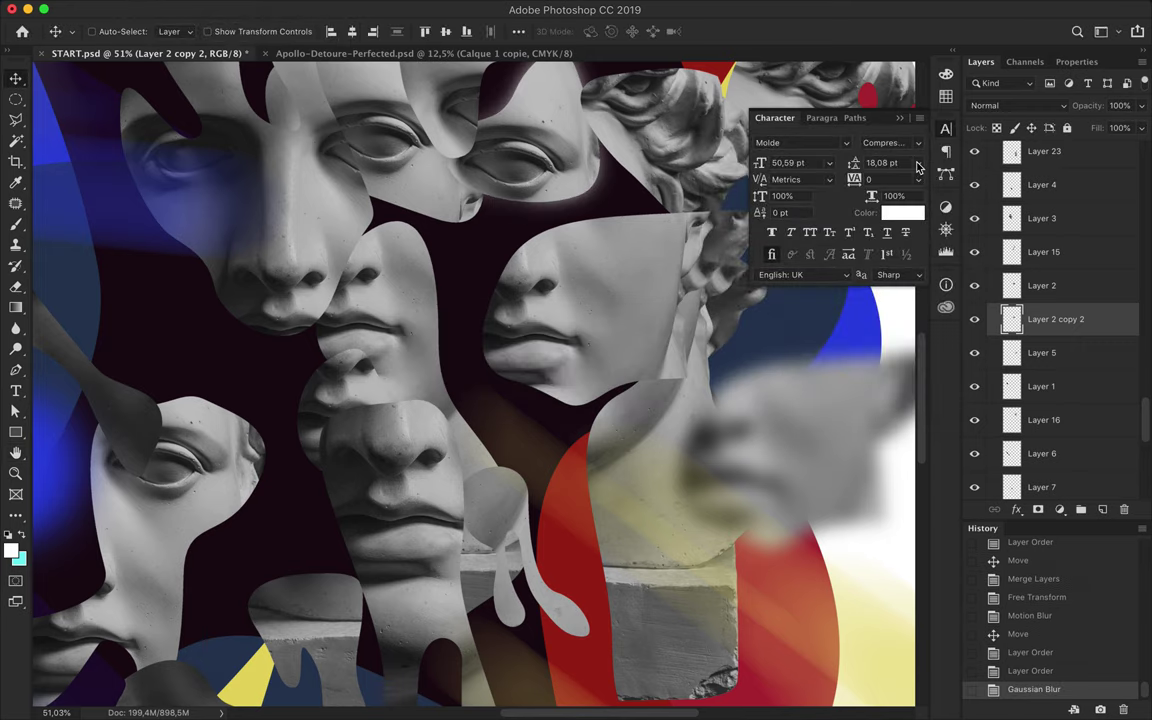
{"action": "left_click_drag", "start_coordinate": [1050, 319], "coordinate": [1050, 302]}
{"action": "left_click", "coordinate": [1050, 335], "text": "shift"}
{"action": "key", "text": "ctrl+e"}
{"action": "left_click", "coordinate": [995, 105]}
{"action": "key", "text": "Escape"}
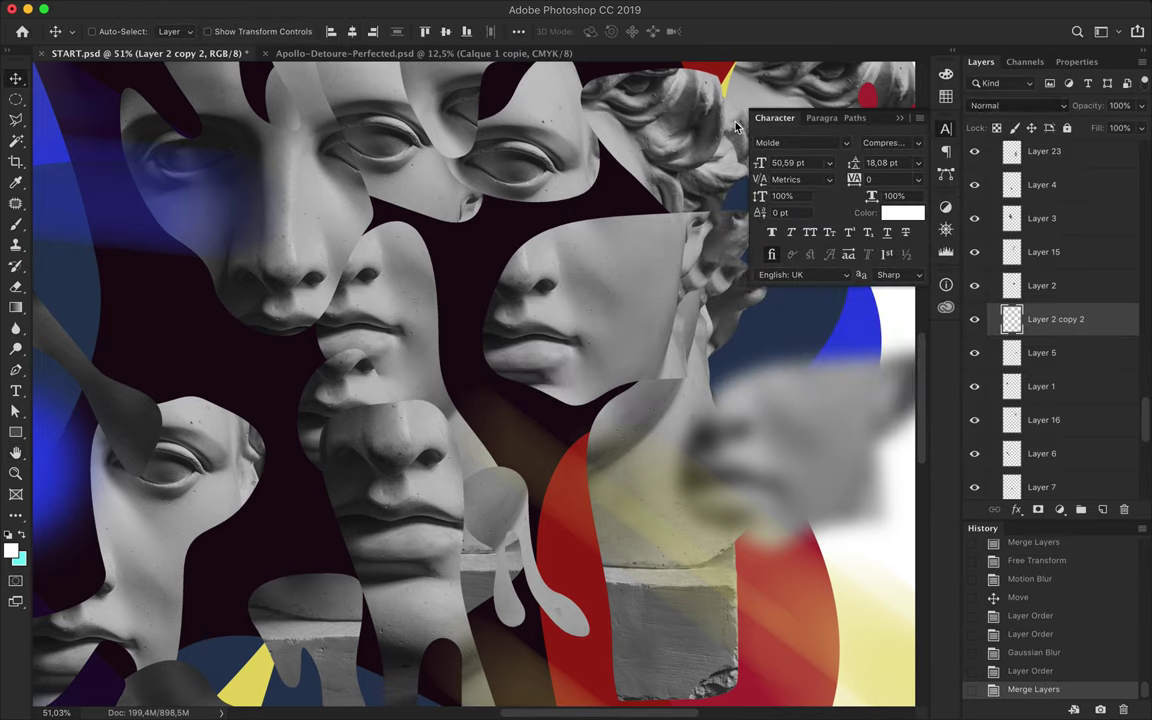
Reposition a bust fragment and move a red dot lower on the poster.
{"action": "left_click_drag", "start_coordinate": [452, 205], "coordinate": [440, 227]}
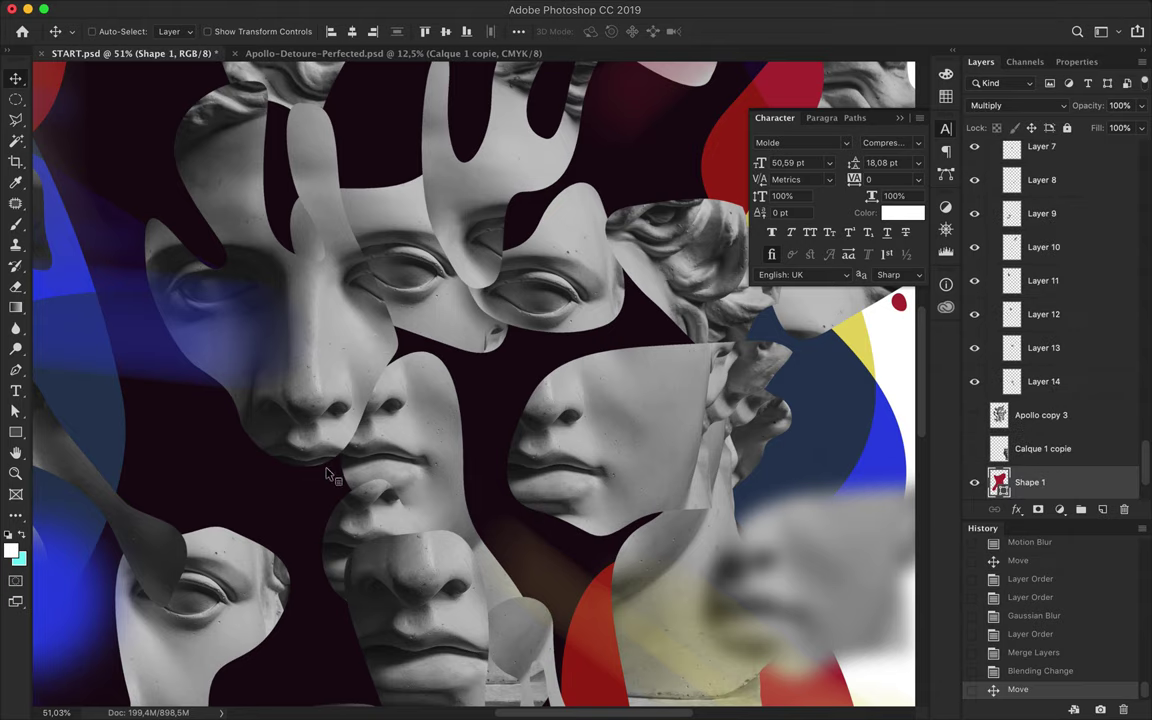
{"action": "scroll", "coordinate": [522, 356], "scroll_direction": "down", "scroll_amount": 5}
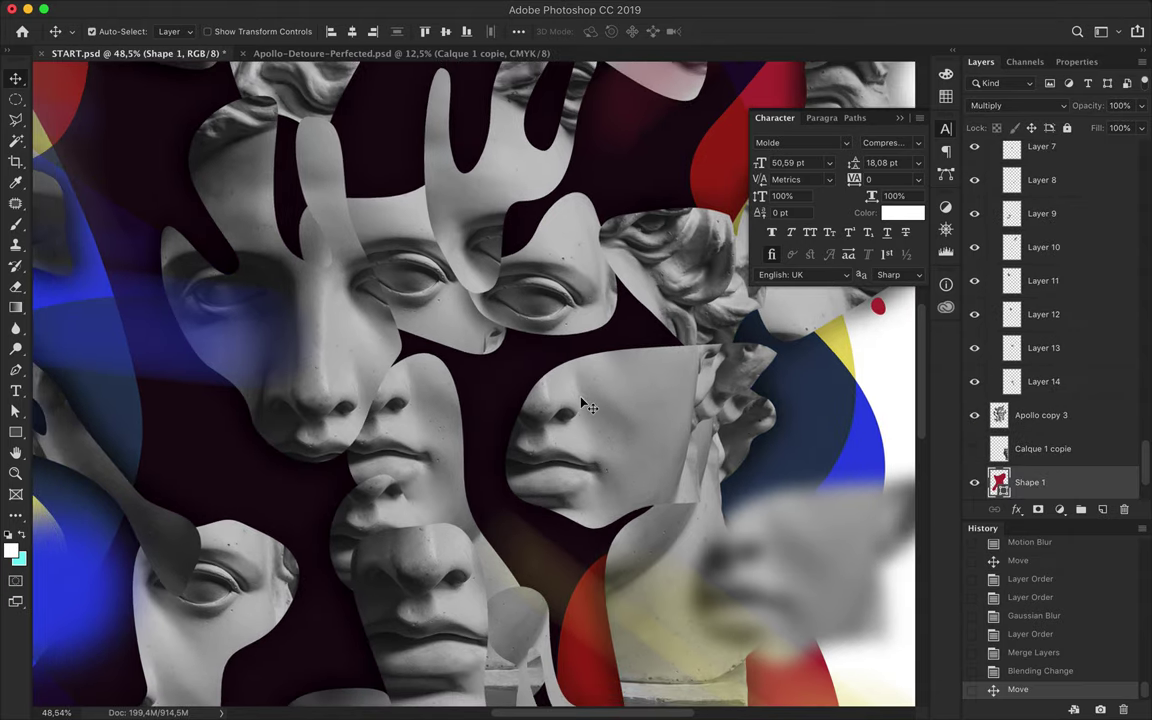
{"action": "left_click_drag", "start_coordinate": [655, 325], "coordinate": [652, 358]}
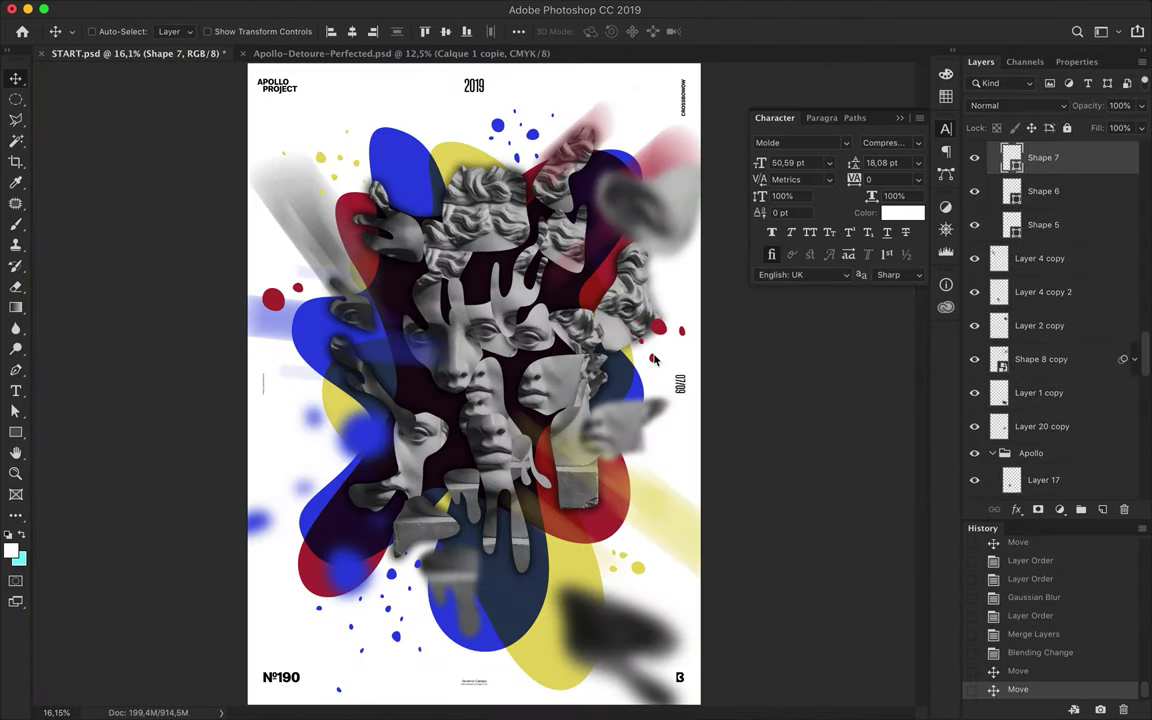
Rearrange the small yellow paint dots at the upper left of the poster.
{"action": "scroll", "coordinate": [600, 300], "scroll_direction": "up", "scroll_amount": 1}
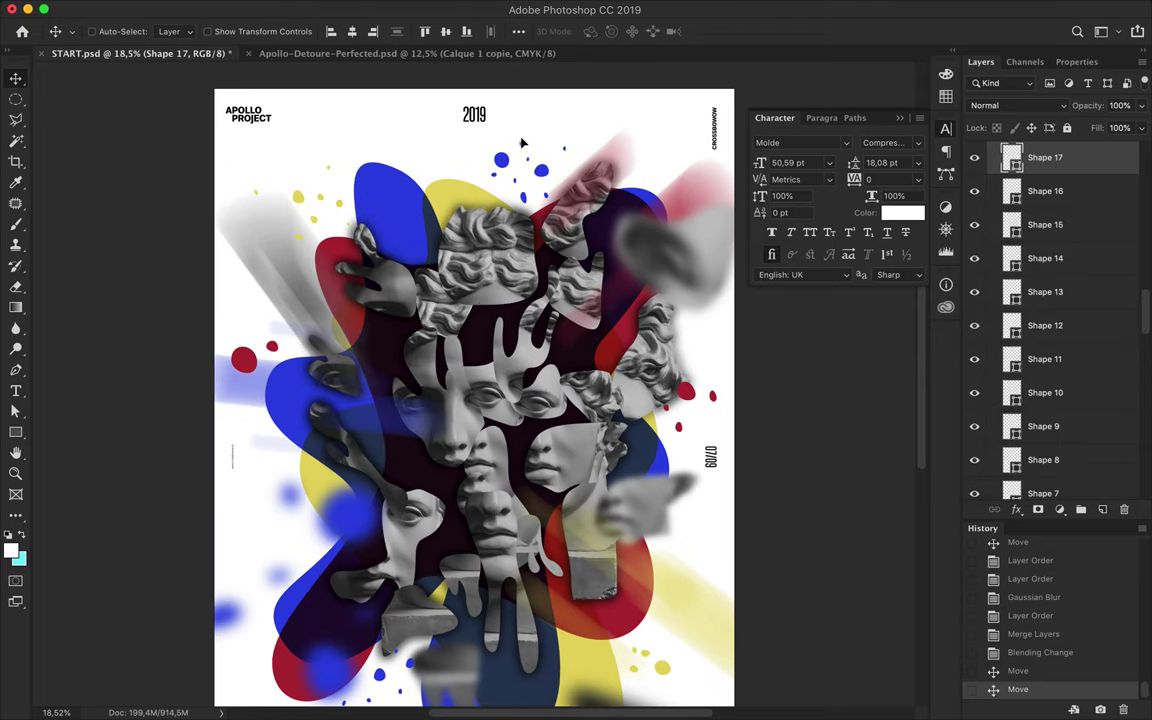
{"action": "left_click", "coordinate": [555, 177], "text": "ctrl"}
{"action": "left_click_drag", "start_coordinate": [564, 148], "coordinate": [641, 167]}
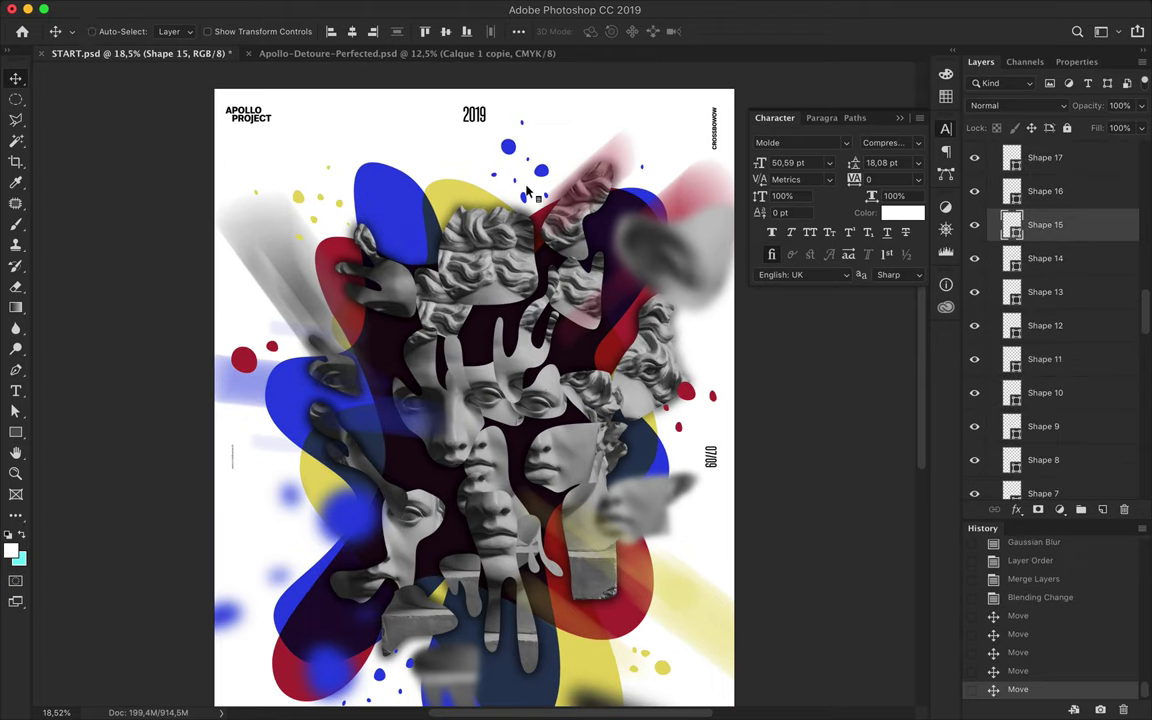
{"action": "left_click_drag", "start_coordinate": [493, 175], "coordinate": [461, 153]}
{"action": "left_click_drag", "start_coordinate": [518, 193], "coordinate": [522, 190]}
{"action": "mouse_move", "coordinate": [298, 197]}
{"action": "left_mouse_down"}
{"action": "mouse_move", "coordinate": [260, 149]}
{"action": "mouse_move", "coordinate": [311, 207]}
{"action": "left_mouse_up"}
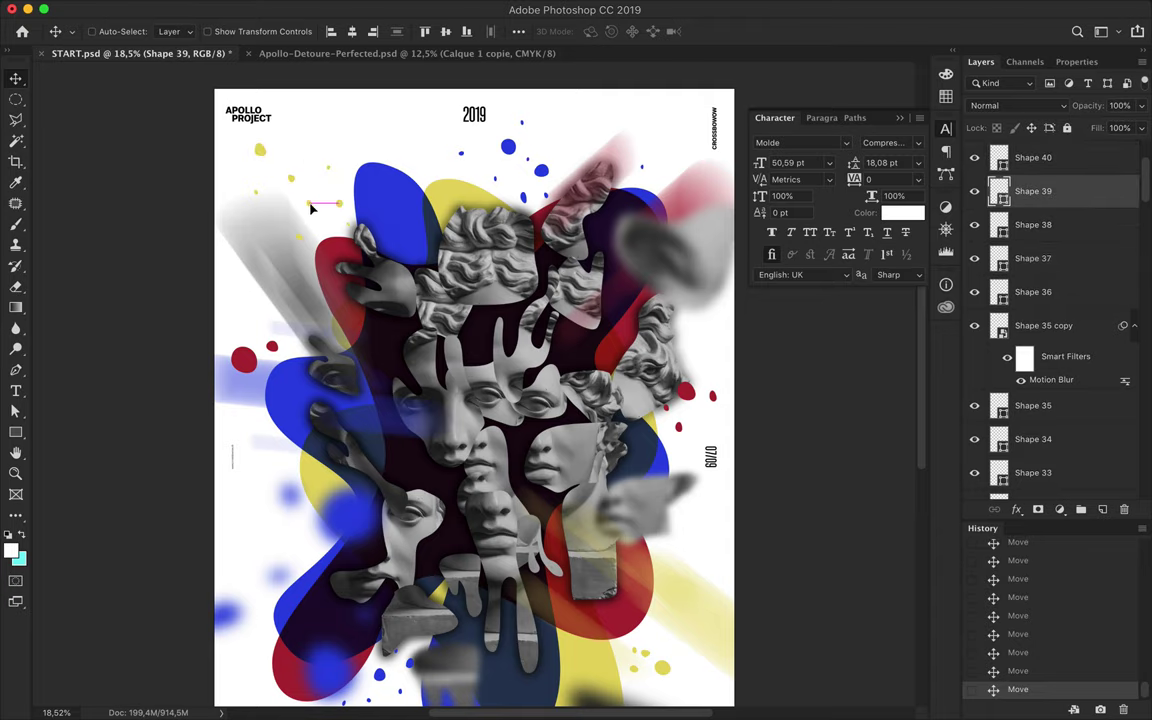
Select all layers, duplicate them, and bring the copies to the top of the stack.
{"action": "left_click", "coordinate": [398, 118], "text": "ctrl"}
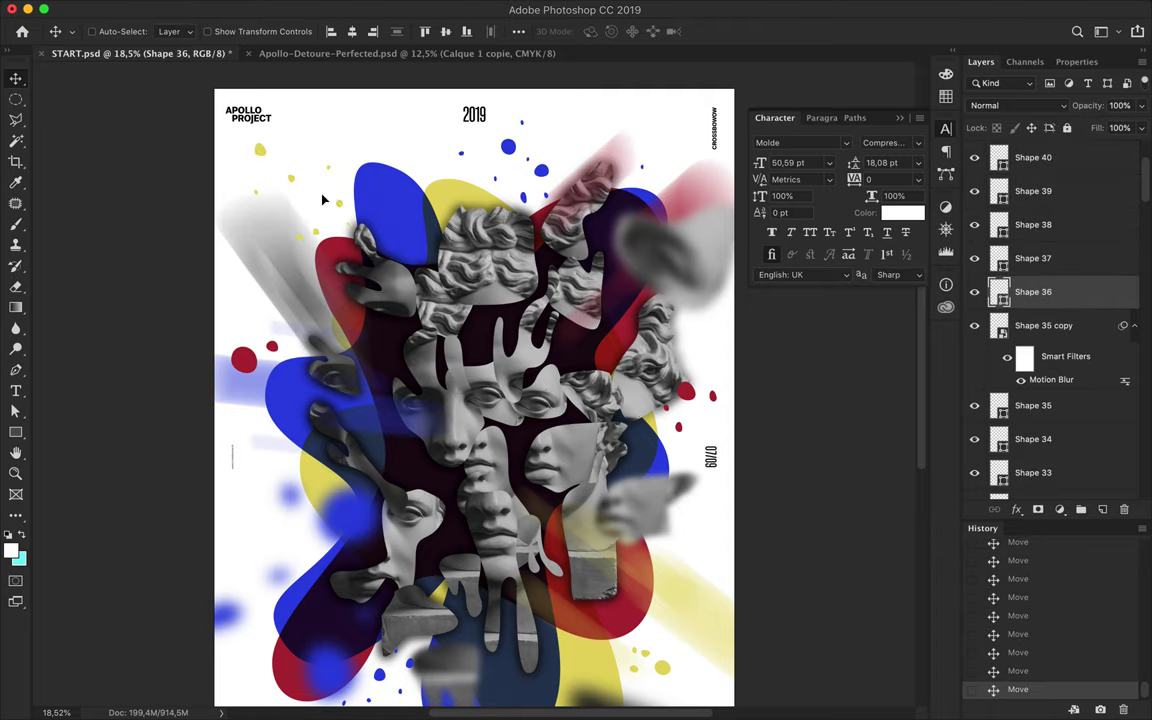
{"action": "scroll", "coordinate": [450, 300], "scroll_direction": "up", "scroll_amount": 3}
{"action": "scroll", "coordinate": [450, 300], "scroll_direction": "down", "scroll_amount": 3}
{"action": "scroll", "coordinate": [505, 338], "scroll_direction": "up", "scroll_amount": 2}
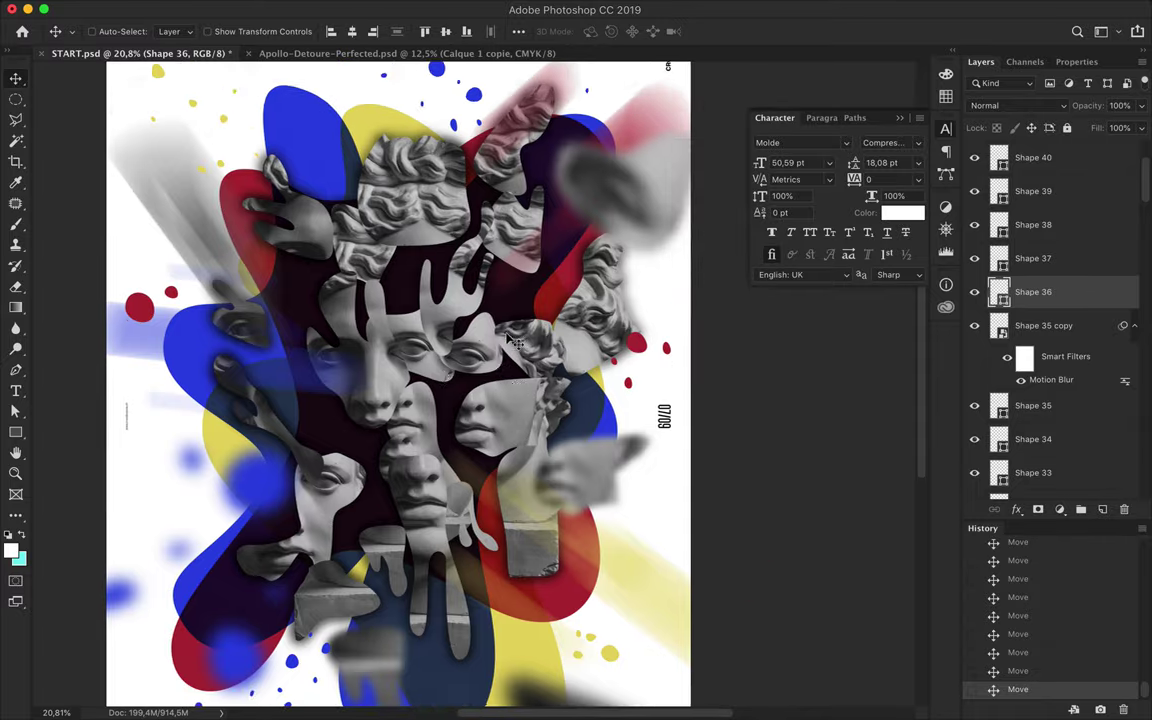
{"action": "scroll", "coordinate": [510, 340], "scroll_direction": "down", "scroll_amount": 2}
{"action": "key", "text": "ctrl+alt+a"}
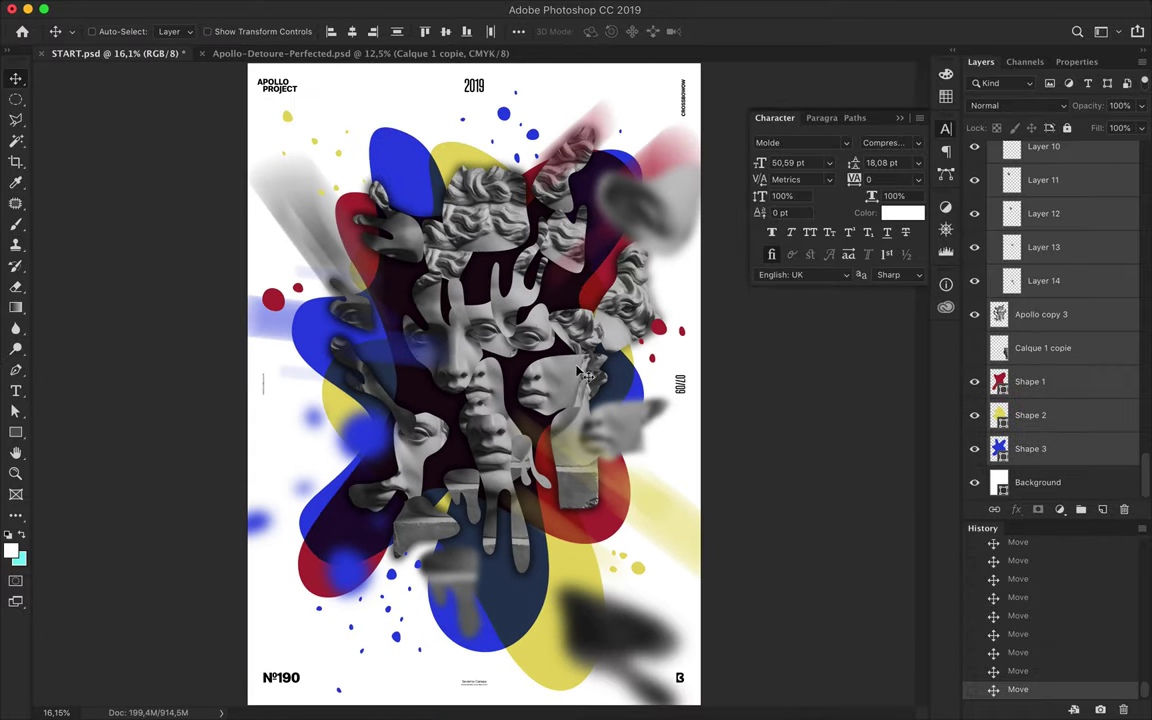
{"action": "left_click_drag", "start_coordinate": [510, 355], "coordinate": [540, 360]}
{"action": "scroll", "coordinate": [1040, 300], "scroll_direction": "up", "scroll_amount": 10}
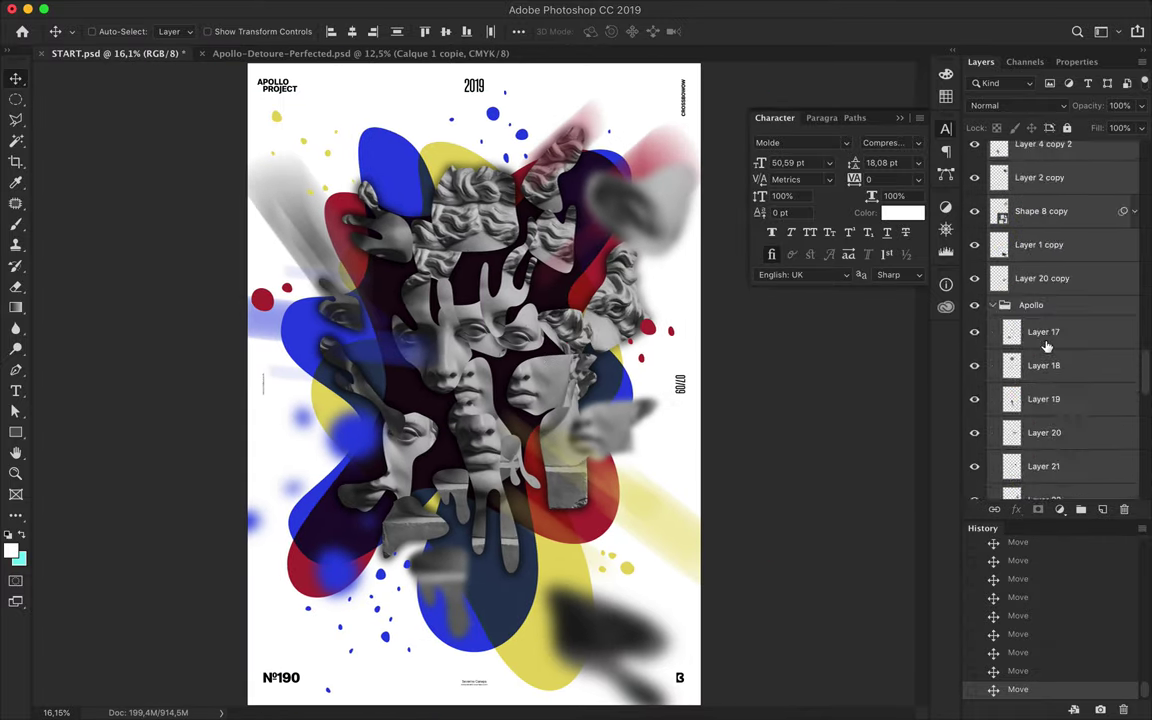
{"action": "key", "text": "ctrl+bracketright"}
Merge the copied layers into one and apply a High Pass filter.
{"action": "key", "text": "ctrl+e"}
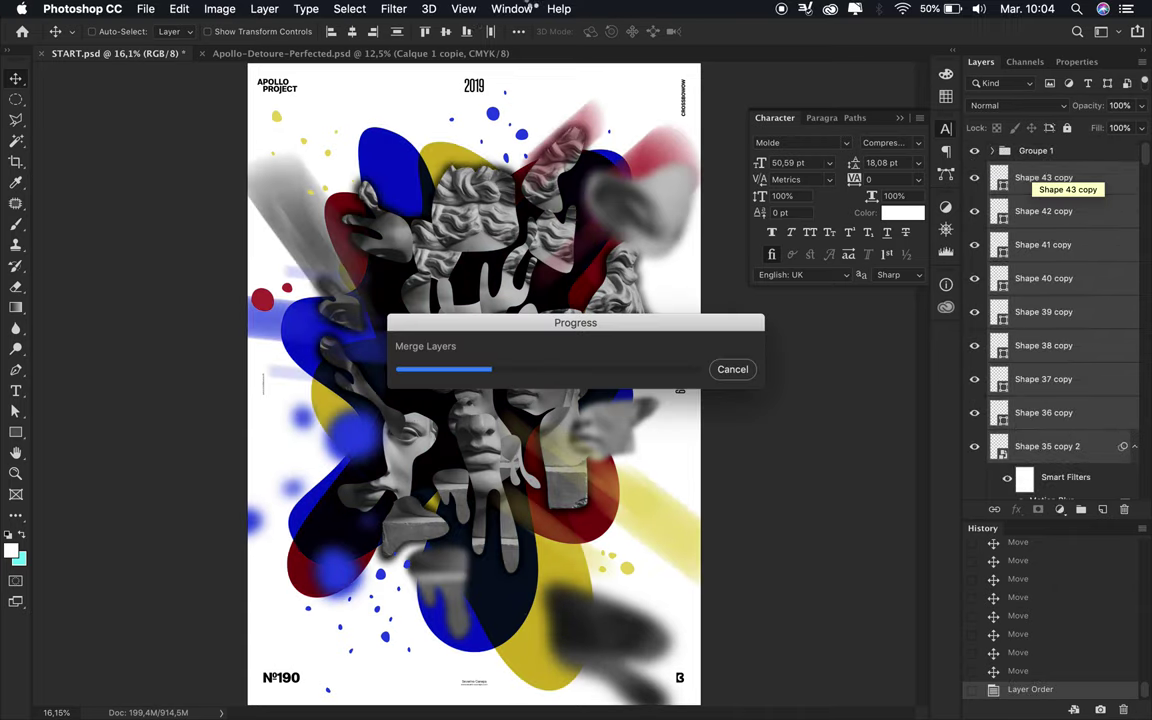
{"action": "left_click", "coordinate": [393, 8]}
{"action": "left_click", "coordinate": [646, 336]}
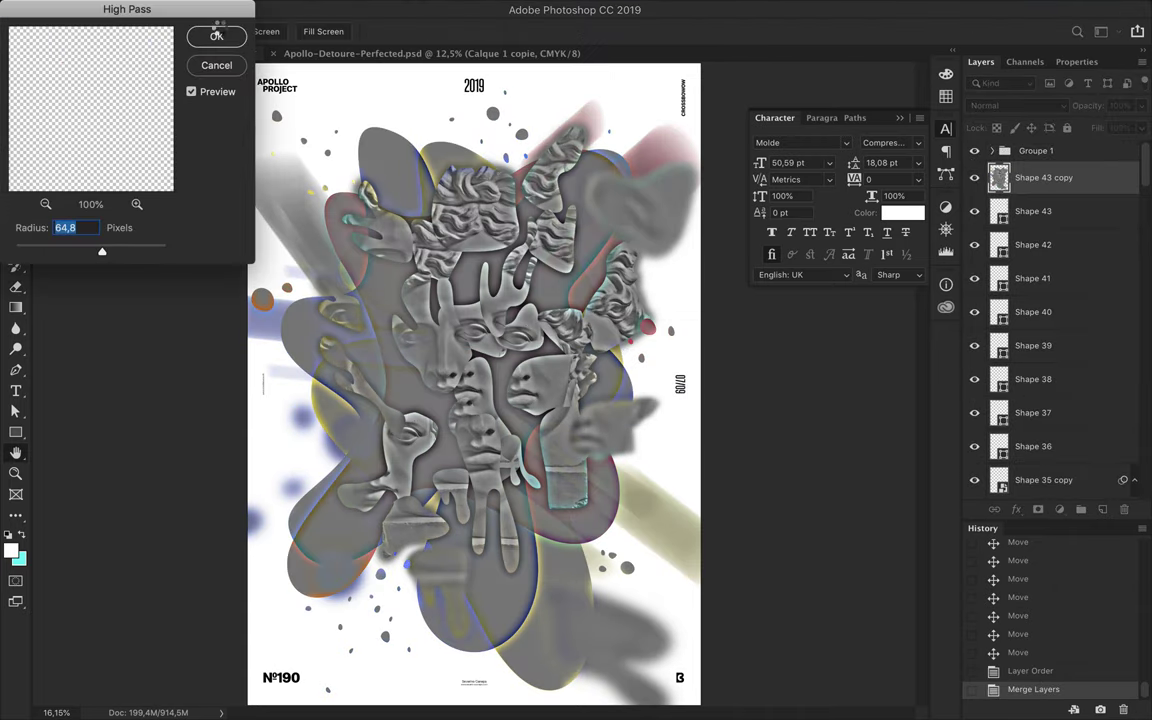
{"action": "key", "text": "Return"}
{"action": "left_click", "coordinate": [1010, 105]}
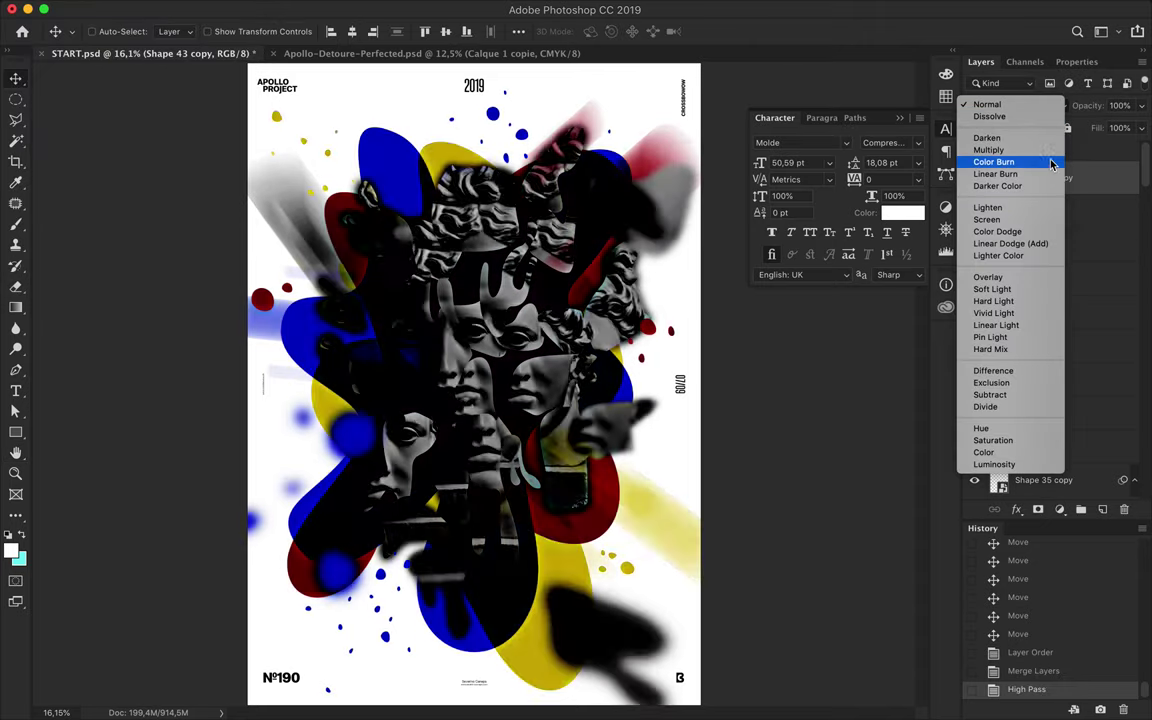
Set the merged layer to Lighten at about 12% fill and save START.psd.
{"action": "left_click", "coordinate": [1048, 207]}
{"action": "left_click_drag", "start_coordinate": [1141, 128], "coordinate": [1076, 150]}
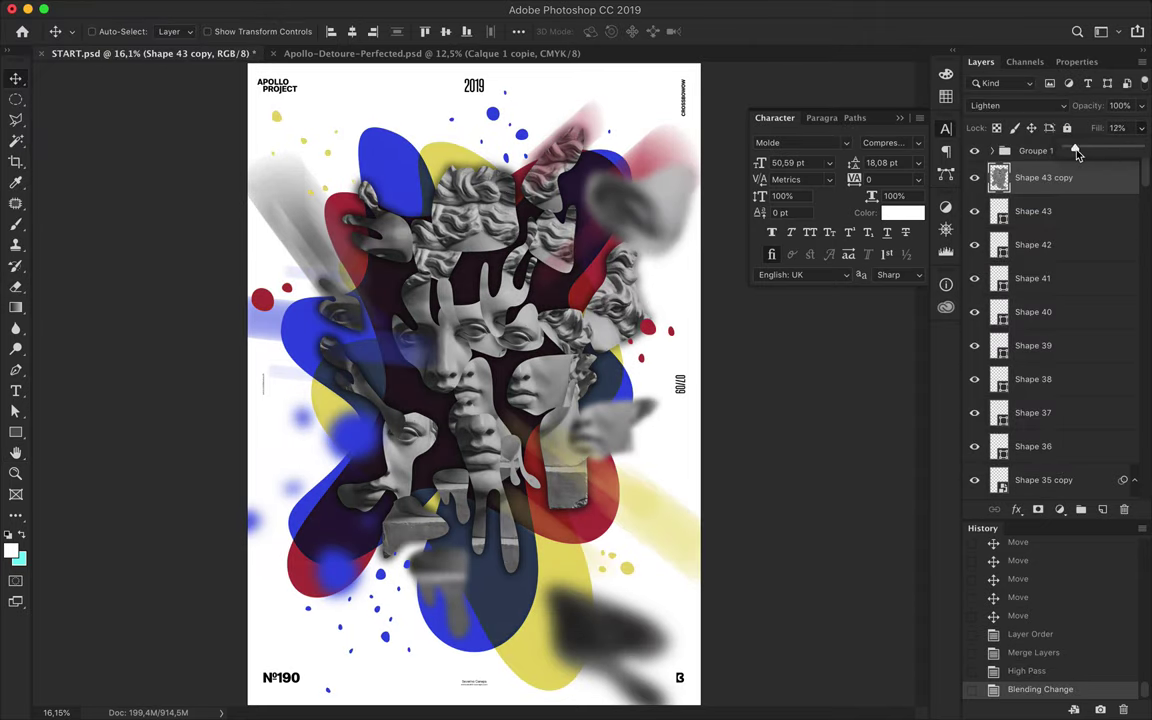
{"action": "key", "text": "alt+bracketleft"}
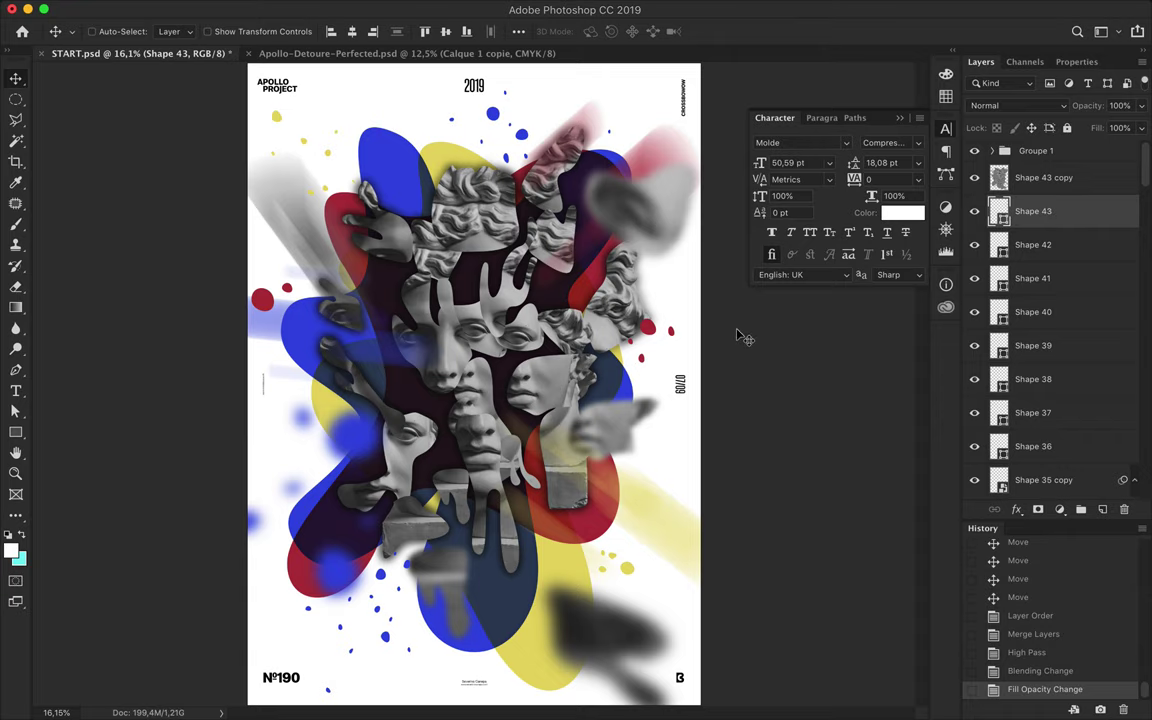
{"action": "scroll", "coordinate": [738, 336], "scroll_direction": "down", "scroll_amount": 2}
{"action": "key", "text": "super+s"}
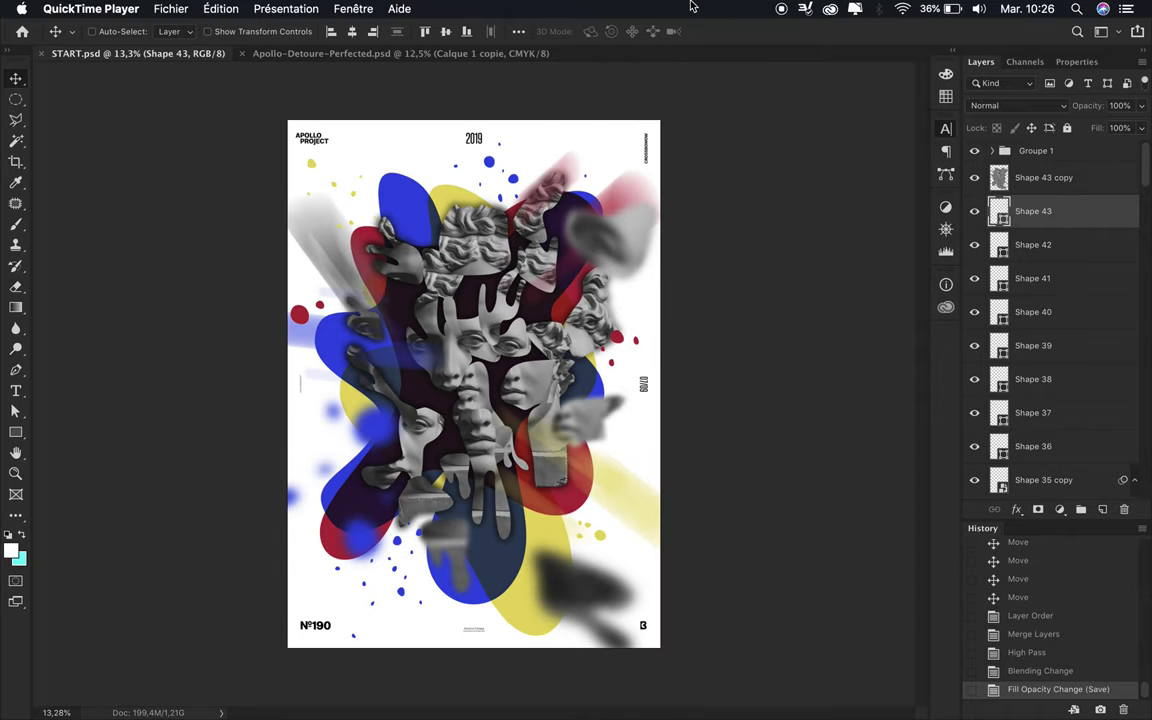
Enlarge and move the central Layer 3 head fragment, and shrink the small Layer 4 fragment.
{"action": "left_click", "coordinate": [412, 283]}
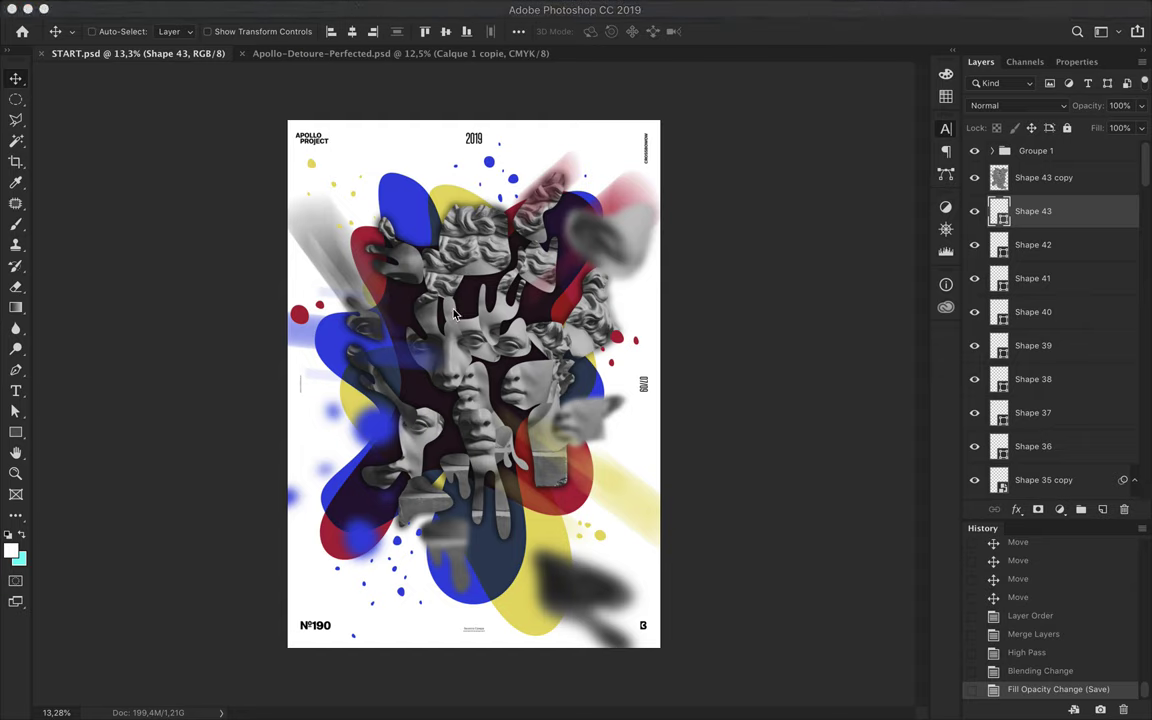
{"action": "left_click", "coordinate": [450, 328], "text": "super"}
{"action": "key", "text": "super+t"}
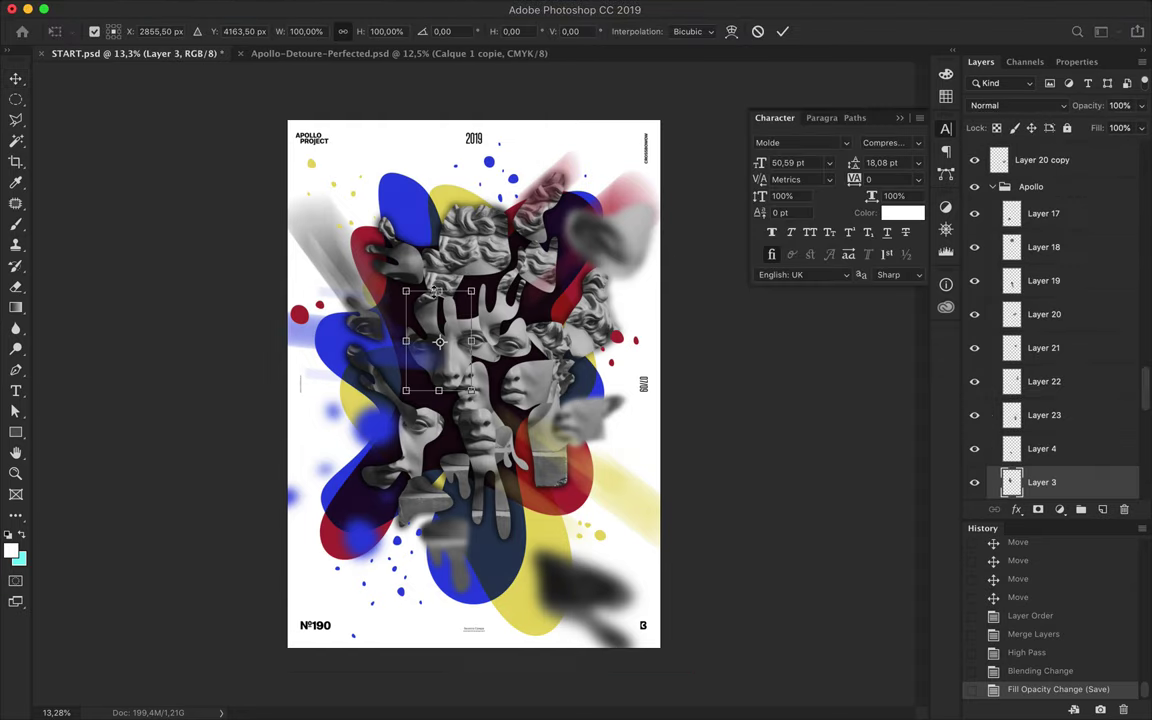
{"action": "left_click_drag", "start_coordinate": [450, 328], "coordinate": [417, 304]}
{"action": "key", "text": "Return"}
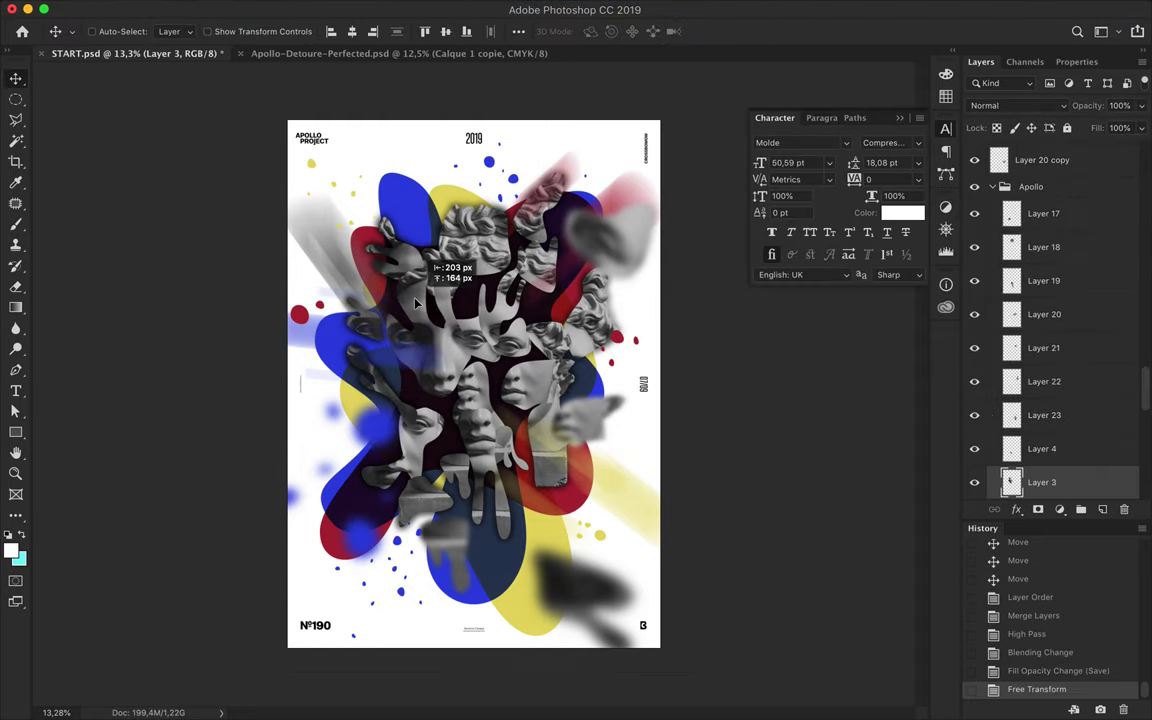
{"action": "left_click", "coordinate": [455, 470]}
{"action": "key", "text": "super+t"}
{"action": "left_click_drag", "start_coordinate": [468, 494], "coordinate": [470, 478]}
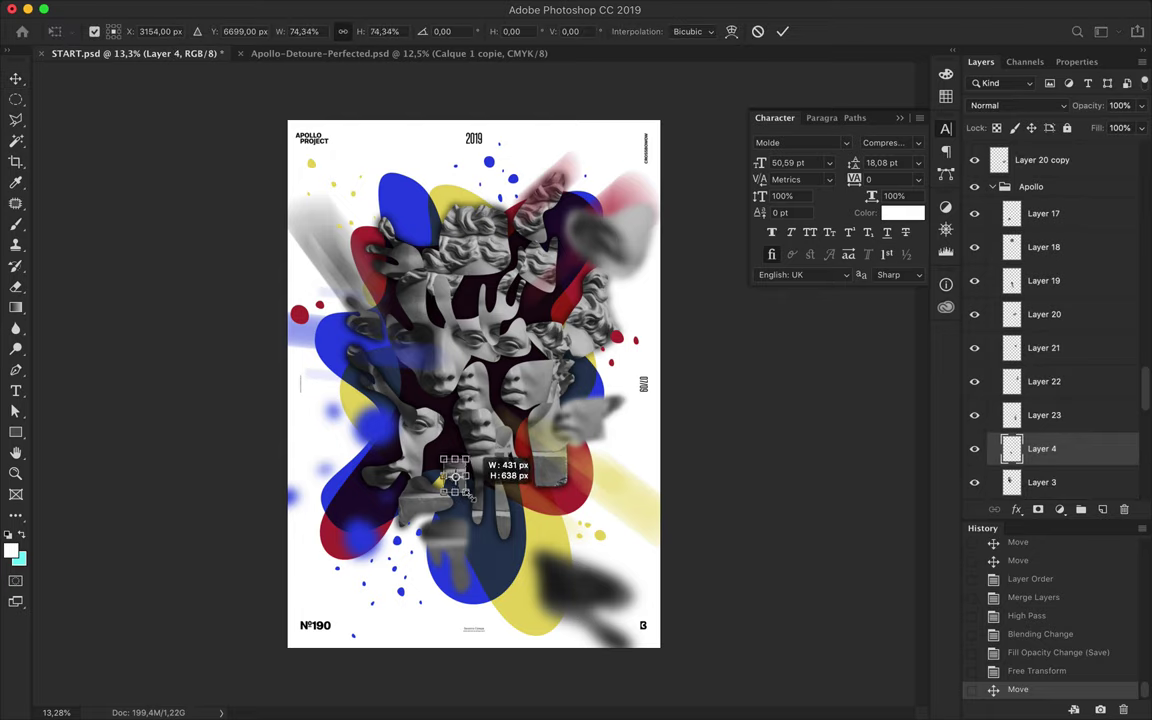
{"action": "key", "text": "Return"}
Resize the Layer 23 bust fragment.
{"action": "left_click", "coordinate": [484, 337]}
{"action": "left_click", "coordinate": [538, 460]}
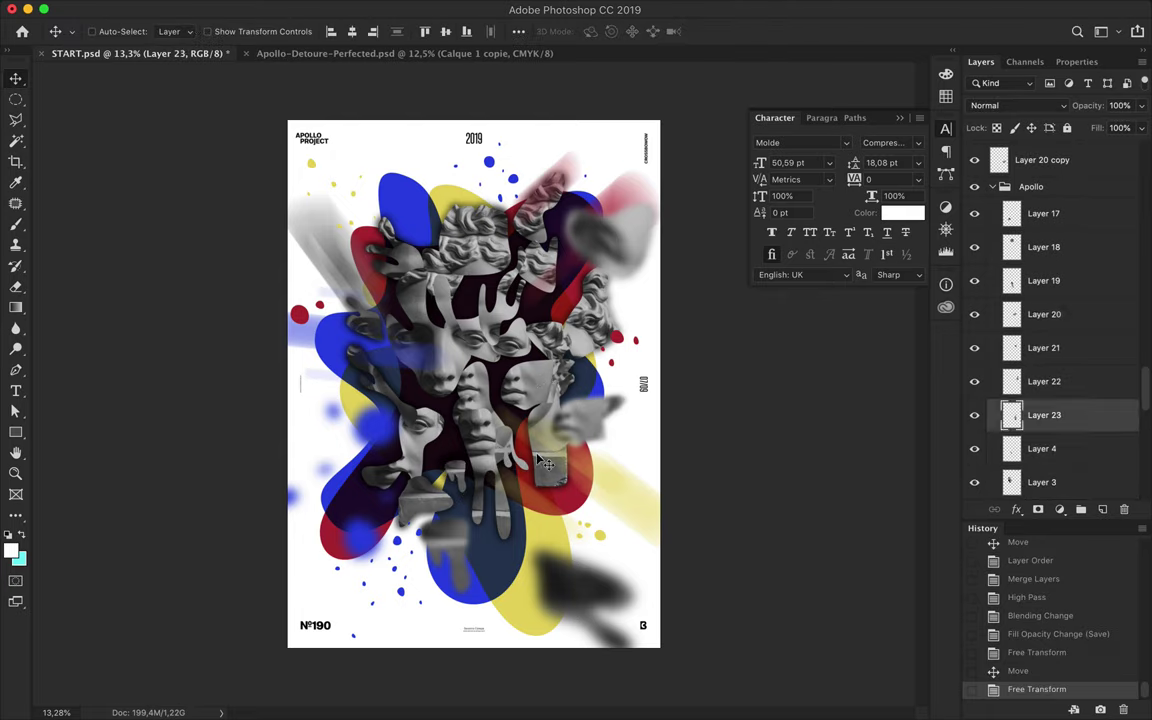
{"action": "key", "text": "super+t"}
{"action": "left_click_drag", "start_coordinate": [548, 470], "coordinate": [585, 365]}
{"action": "key", "text": "Return"}
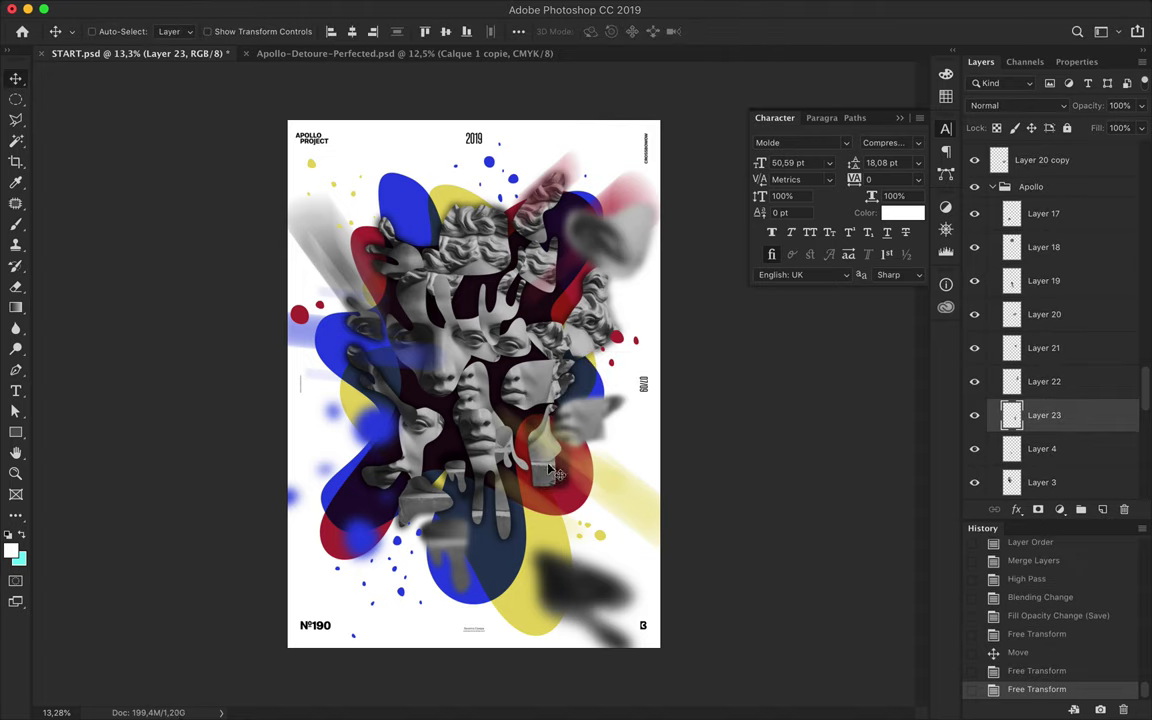
Reposition the blurred Layer 2 copy blob and move it below the Apollo group.
{"action": "left_click", "coordinate": [608, 258]}
{"action": "key", "text": "super+t"}
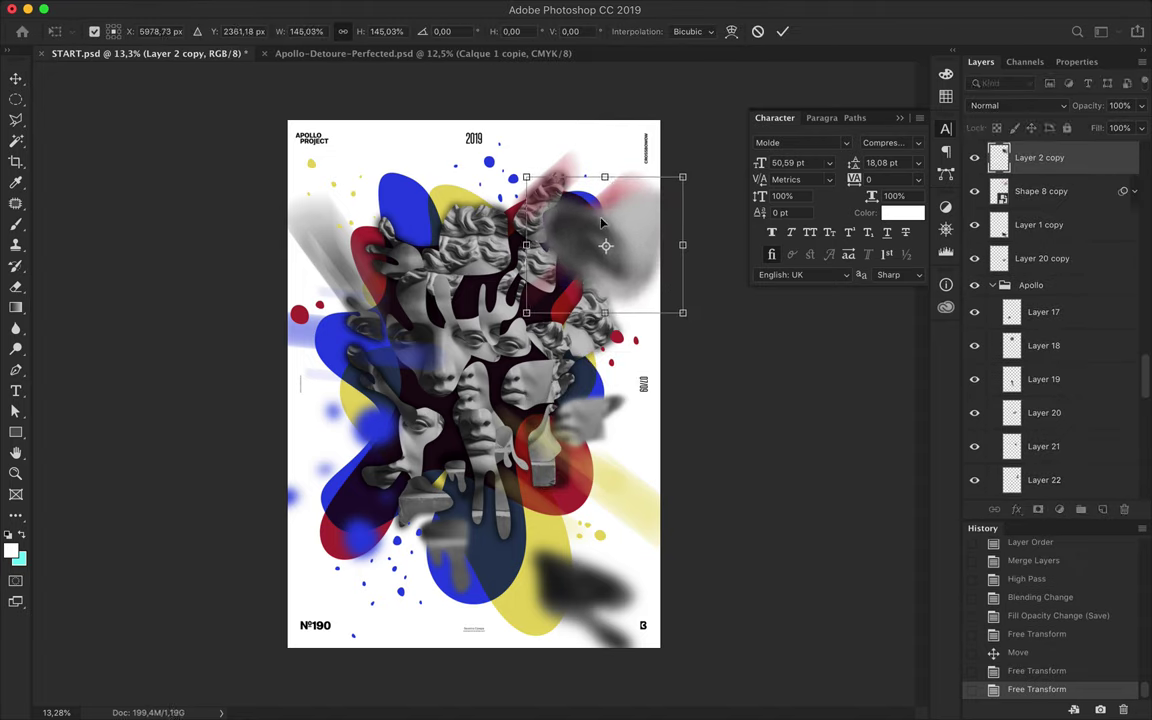
{"action": "key", "text": "Return"}
{"action": "left_click_drag", "start_coordinate": [611, 241], "coordinate": [592, 268]}
{"action": "mouse_move", "coordinate": [1039, 157]}
{"action": "left_mouse_down"}
{"action": "mouse_move", "coordinate": [1037, 341]}
{"action": "mouse_move", "coordinate": [1022, 278]}
{"action": "left_mouse_up"}
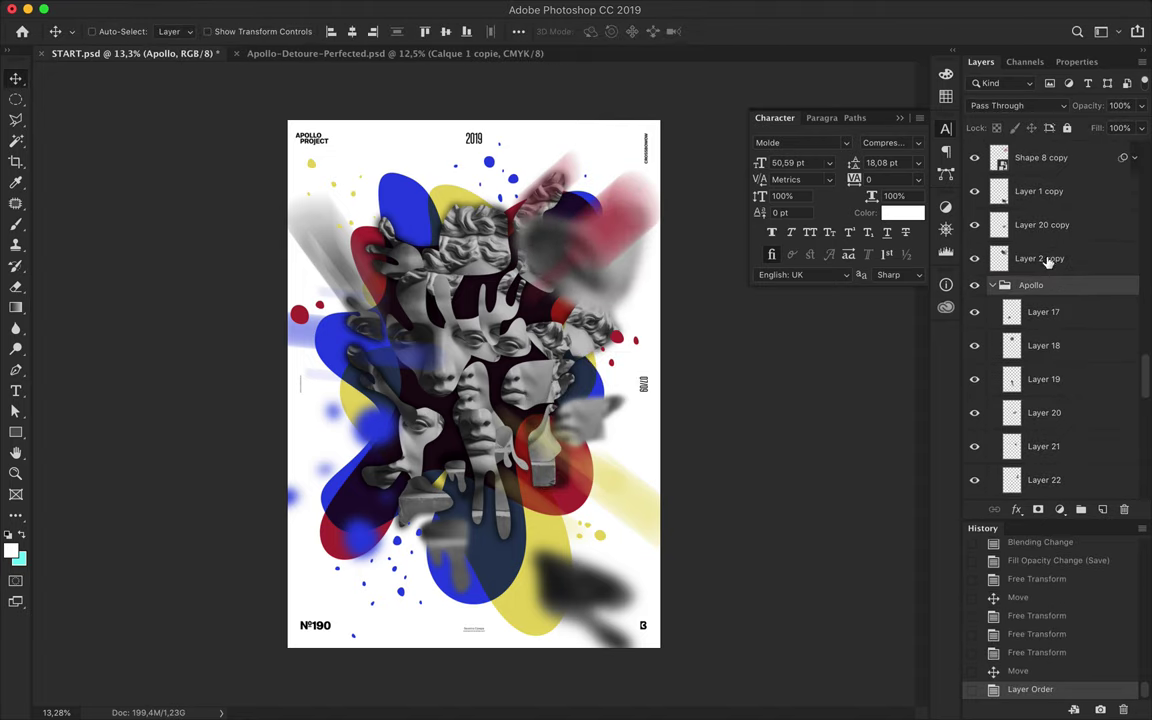
{"action": "left_click", "coordinate": [993, 287]}
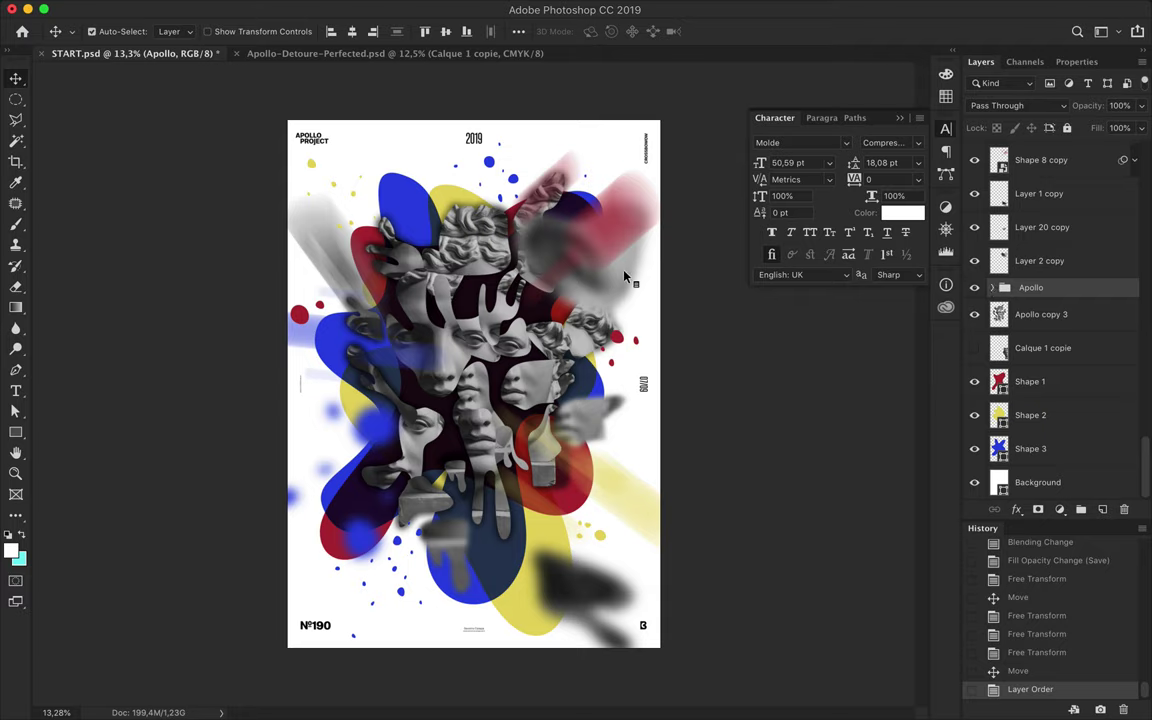
{"action": "left_click_drag", "start_coordinate": [1039, 260], "coordinate": [1030, 298]}
{"action": "left_click_drag", "start_coordinate": [615, 245], "coordinate": [643, 218]}
Scale and move the dark blurred Layer 1 copy near the bottom, just above Background.
{"action": "left_click", "coordinate": [578, 598], "text": "ctrl"}
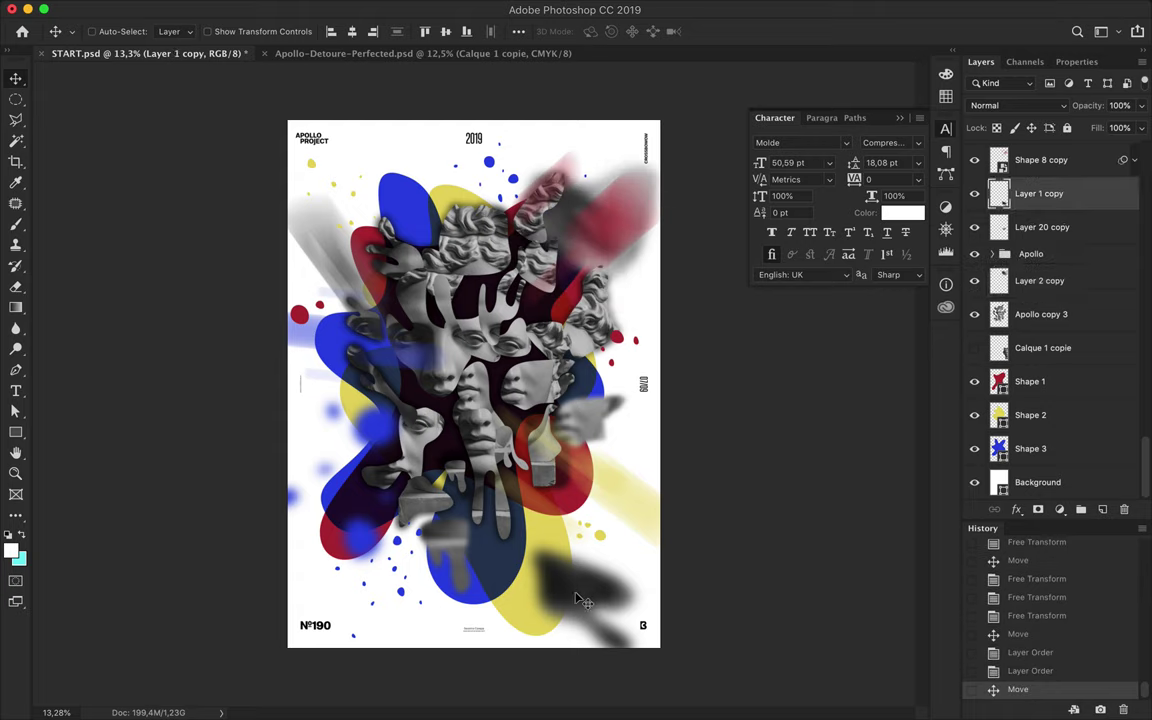
{"action": "left_click_drag", "start_coordinate": [578, 598], "coordinate": [560, 570]}
{"action": "key", "text": "ctrl+t"}
{"action": "left_click_drag", "start_coordinate": [625, 625], "coordinate": [645, 640]}
{"action": "key", "text": "Return"}
{"action": "left_click_drag", "start_coordinate": [581, 597], "coordinate": [600, 615]}
{"action": "left_click_drag", "start_coordinate": [1039, 193], "coordinate": [1040, 465]}
{"action": "left_click", "coordinate": [1060, 509]}
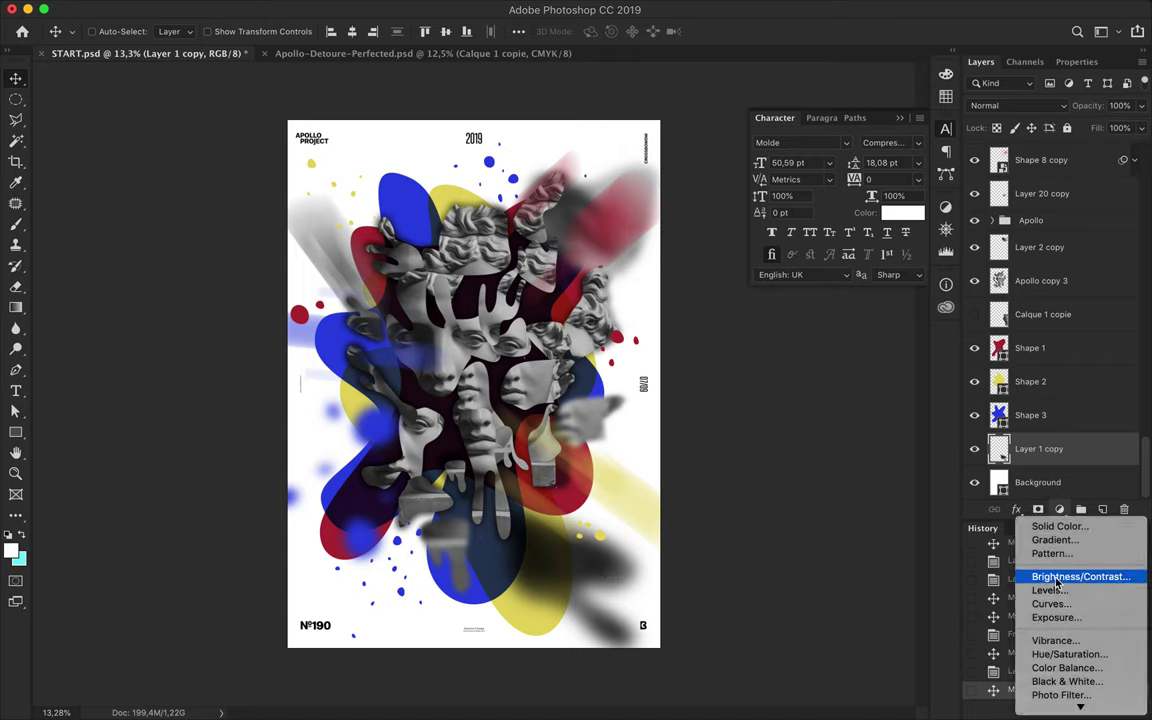
Try a Levels adjustment layer with shifted midtones, then delete it and another unwanted layer.
{"action": "left_click", "coordinate": [1045, 589]}
{"action": "mouse_move", "coordinate": [1062, 228]}
{"action": "left_mouse_down"}
{"action": "mouse_move", "coordinate": [1098, 228]}
{"action": "mouse_move", "coordinate": [1015, 228]}
{"action": "mouse_move", "coordinate": [1033, 230]}
{"action": "left_mouse_up"}
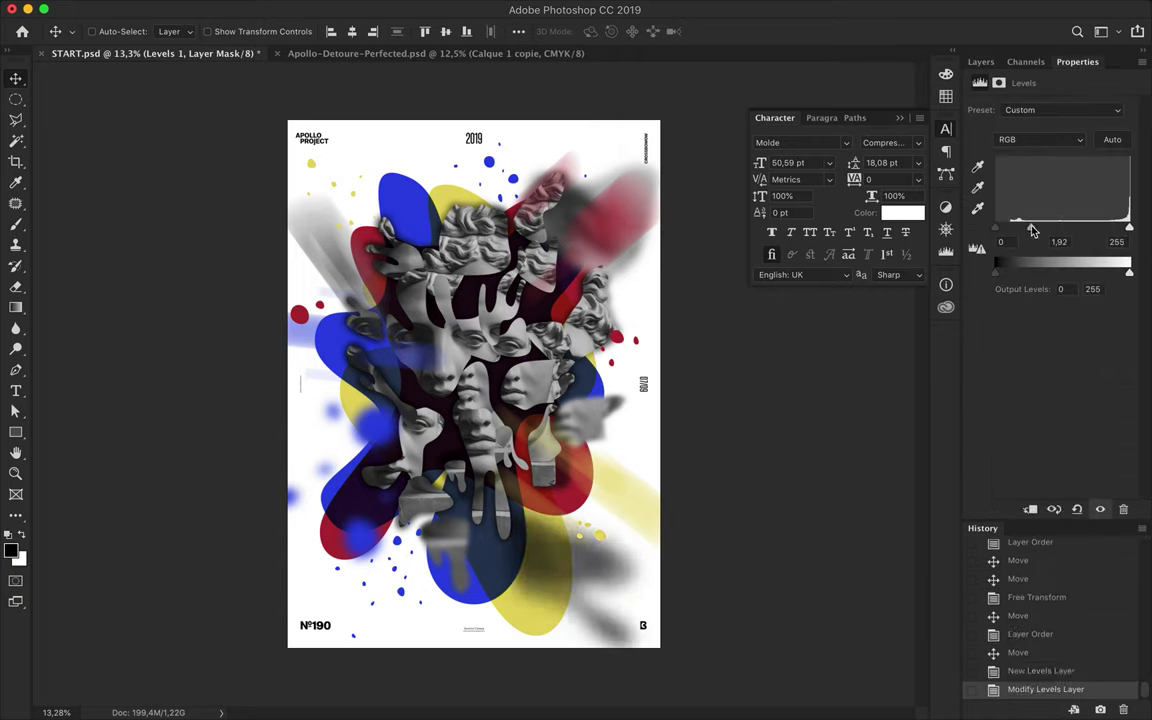
{"action": "key", "text": "F7"}
{"action": "key", "text": "Delete"}
{"action": "key", "text": "Delete"}
Move and rotate the Layer 14 copy fragment on the poster.
{"action": "key", "text": "ctrl+t"}
{"action": "left_click_drag", "start_coordinate": [590, 520], "coordinate": [512, 525]}
{"action": "key", "text": "Return"}
{"action": "left_click", "coordinate": [400, 10]}
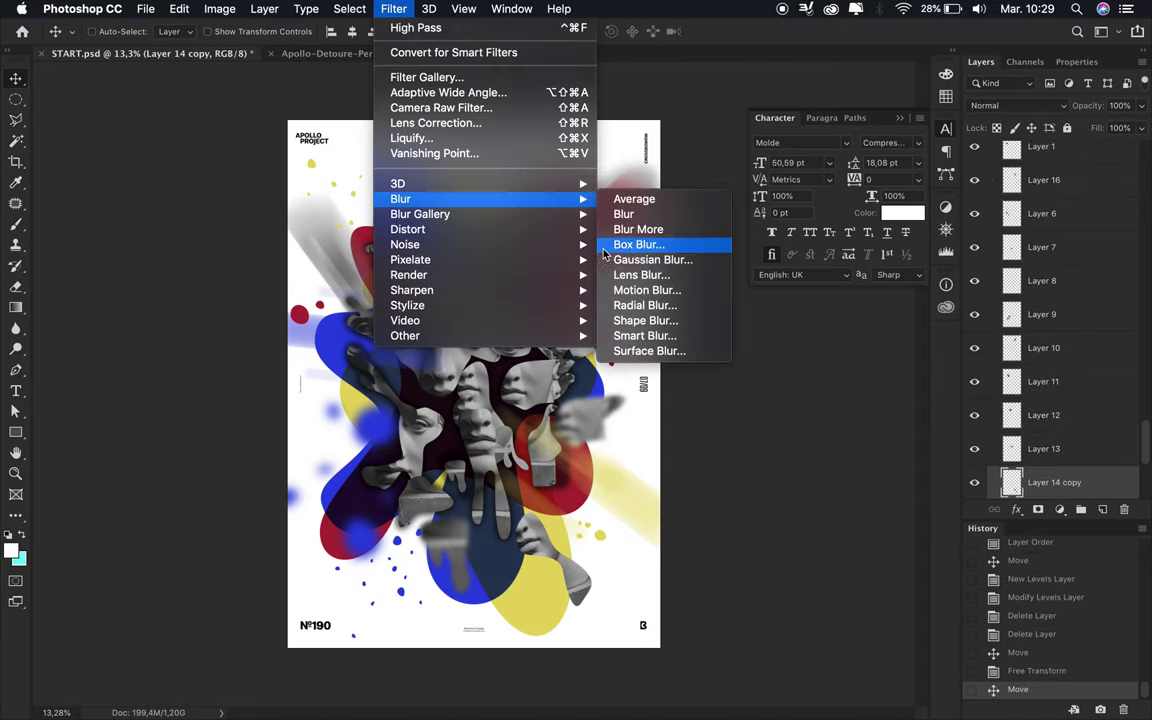
Gaussian-blur the Layer 14 copy fragment, enlarge it to about 192%, and reposition it.
{"action": "left_click", "coordinate": [665, 265]}
{"action": "left_click", "coordinate": [917, 160]}
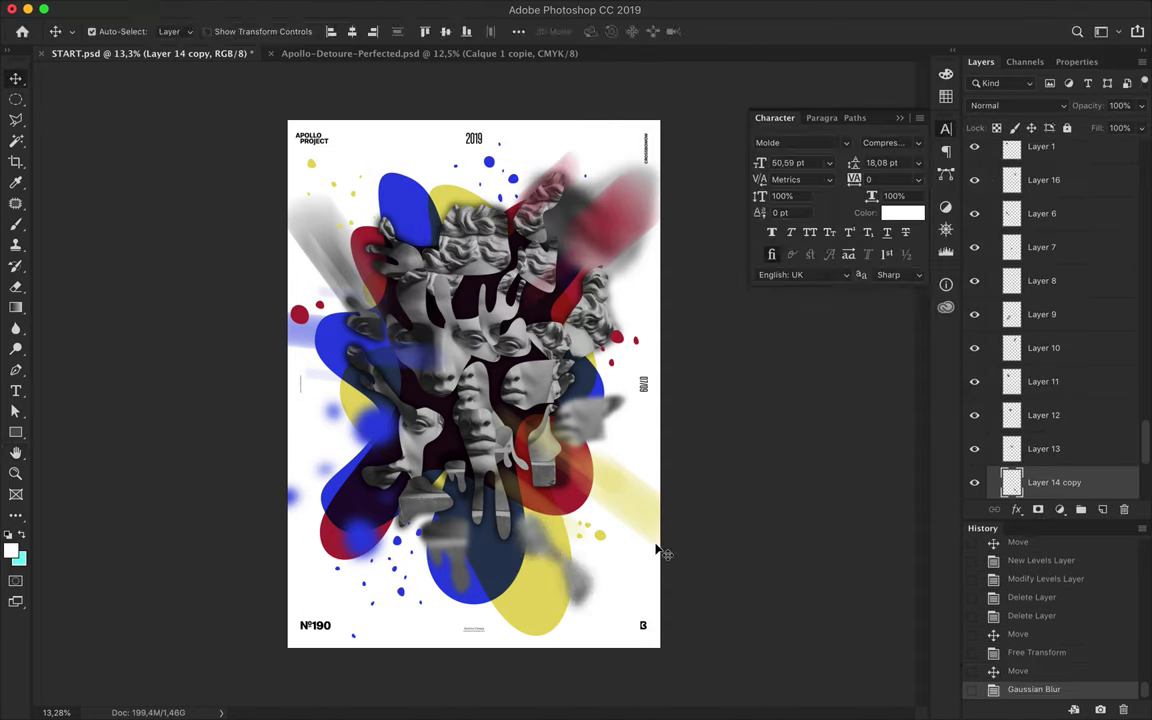
{"action": "key", "text": "ctrl+t"}
{"action": "left_click_drag", "start_coordinate": [556, 562], "coordinate": [646, 664]}
{"action": "key", "text": "Return"}
{"action": "mouse_move", "coordinate": [507, 493]}
{"action": "left_mouse_down"}
{"action": "mouse_move", "coordinate": [497, 486]}
{"action": "mouse_move", "coordinate": [537, 519]}
{"action": "left_mouse_up"}
{"action": "key", "text": "ctrl+t"}
{"action": "key", "text": "Return"}
Enlarge the Layer 7 fragment to about 237%, reposition it, and stack it below Layer 14.
{"action": "left_click", "coordinate": [1041, 247]}
{"action": "key", "text": "ctrl+t"}
{"action": "left_click_drag", "start_coordinate": [452, 428], "coordinate": [424, 471]}
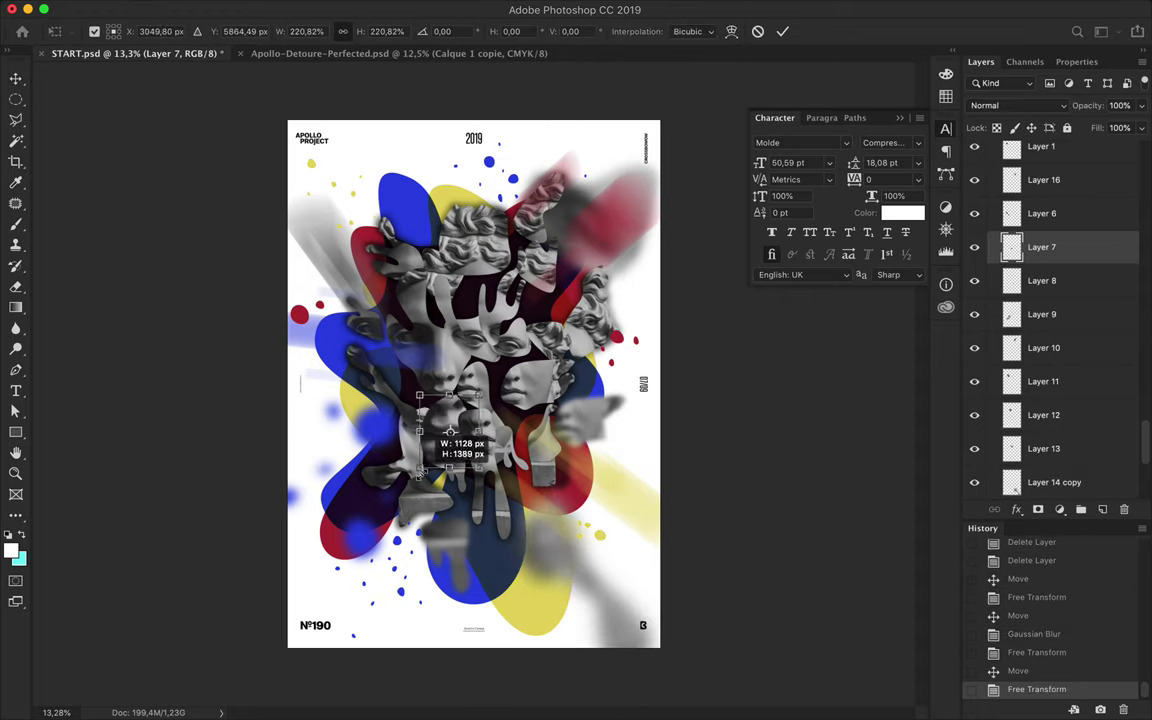
{"action": "key", "text": "Return"}
{"action": "left_click_drag", "start_coordinate": [1041, 247], "coordinate": [1047, 424]}
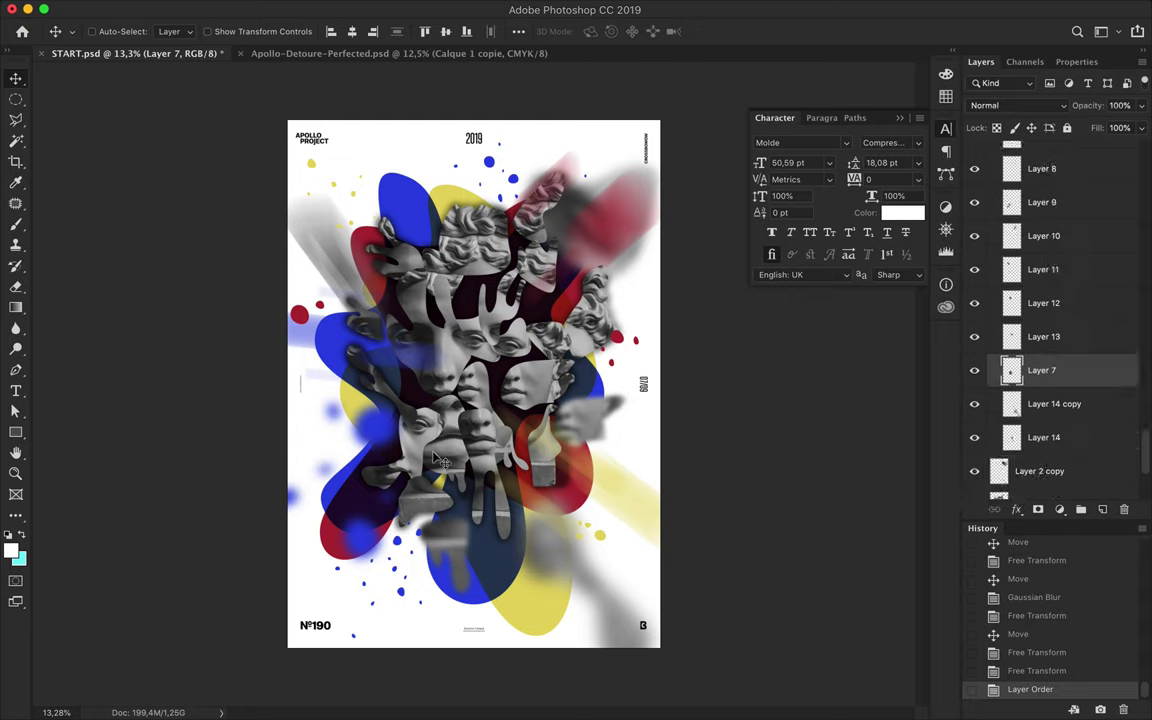
{"action": "left_click_drag", "start_coordinate": [437, 459], "coordinate": [445, 400]}
{"action": "left_click_drag", "start_coordinate": [1041, 370], "coordinate": [1057, 451]}
Move and resize Layer 2 copy 3 below Layer 7, then duplicate the Layer 19 fragment.
{"action": "left_click_drag", "start_coordinate": [517, 405], "coordinate": [527, 372]}
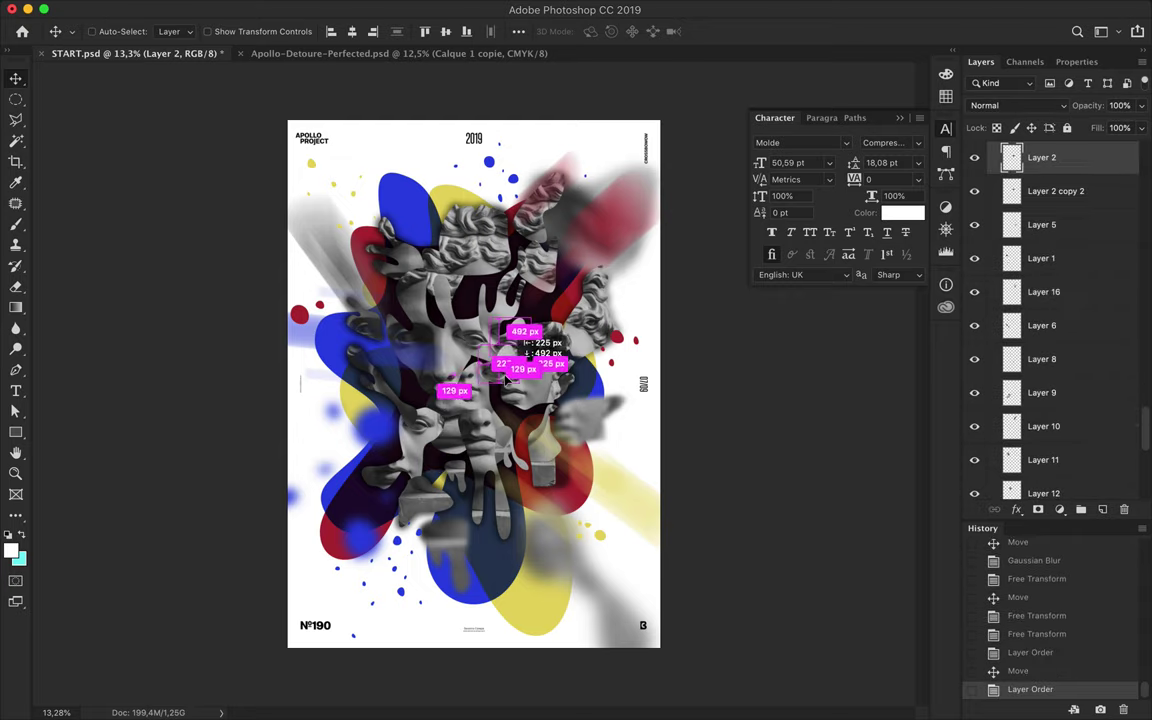
{"action": "left_click_drag", "start_coordinate": [1043, 150], "coordinate": [1043, 247]}
{"action": "key", "text": "ctrl+t"}
{"action": "mouse_move", "coordinate": [524, 371]}
{"action": "left_mouse_down"}
{"action": "mouse_move", "coordinate": [500, 360]}
{"action": "mouse_move", "coordinate": [490, 440]}
{"action": "mouse_move", "coordinate": [497, 400]}
{"action": "left_mouse_up"}
{"action": "key", "text": "Return"}
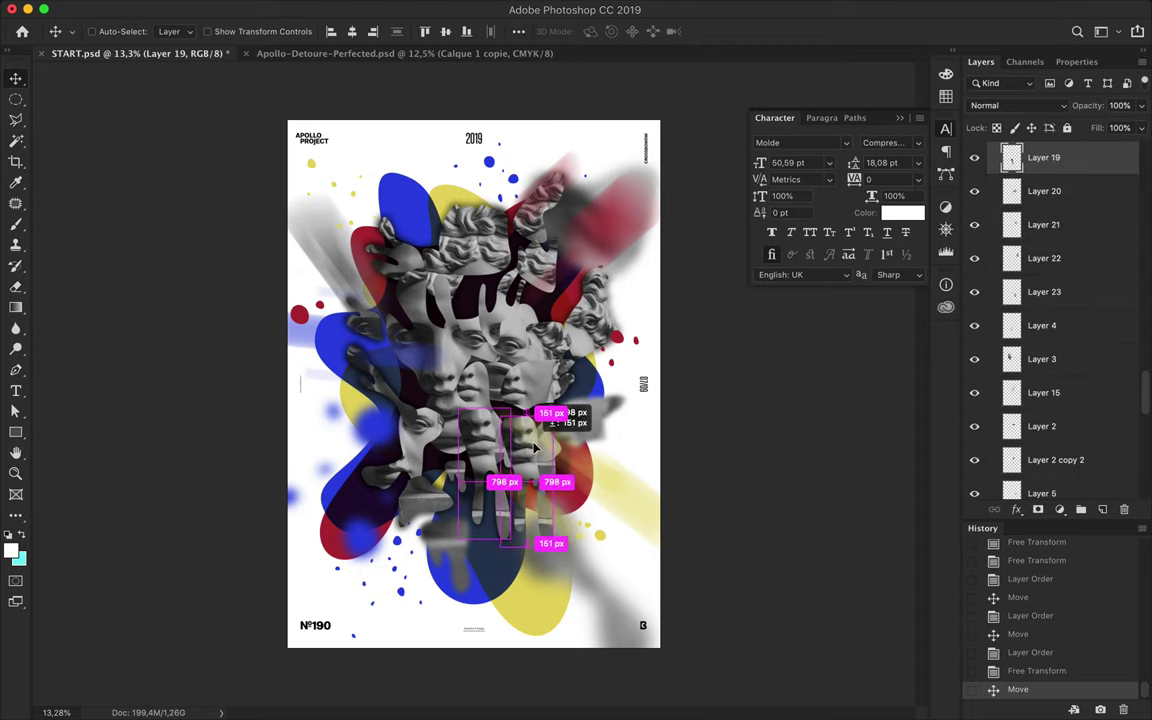
{"action": "left_click_drag", "start_coordinate": [1043, 157], "coordinate": [1043, 213]}
Enlarge the Layer 19 copy and apply a 34,6 px Gaussian Blur to it.
{"action": "key", "text": "ctrl+t"}
{"action": "left_click_drag", "start_coordinate": [500, 390], "coordinate": [495, 440]}
{"action": "key", "text": "Return"}
{"action": "left_click", "coordinate": [393, 9]}
{"action": "left_click", "coordinate": [640, 259]}
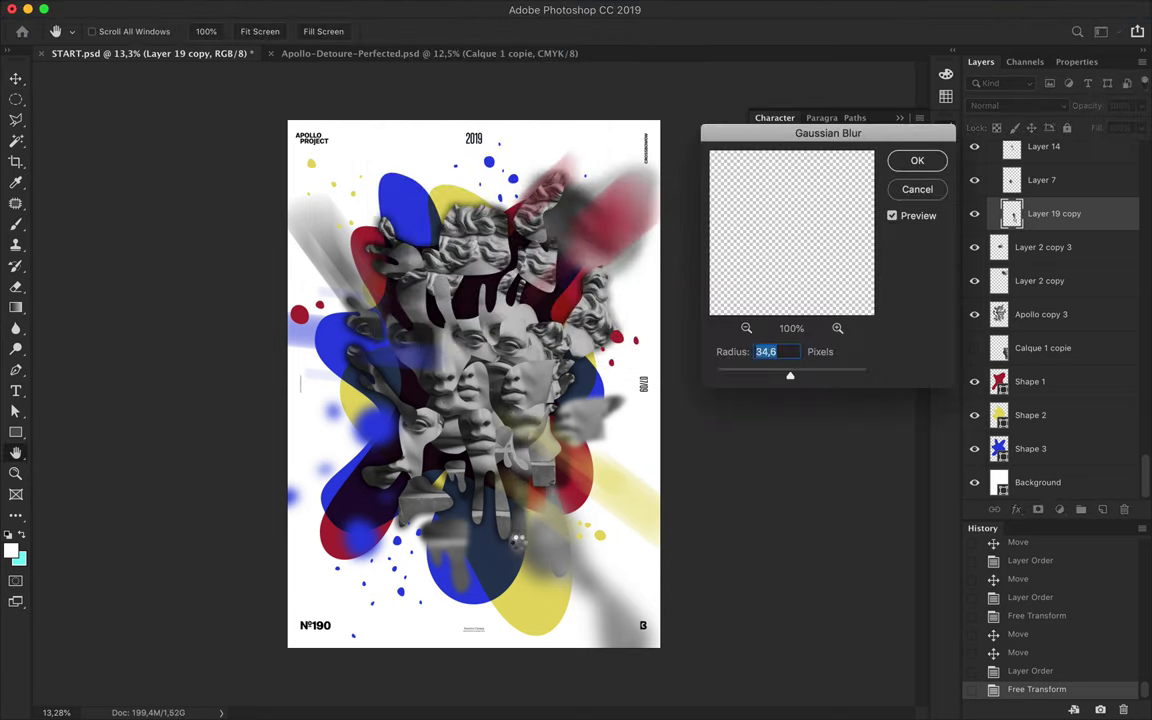
{"action": "key", "text": "Return"}
Move the blurred Layer 19 copy to the upper left, then save START.psd.
{"action": "mouse_move", "coordinate": [519, 544]}
{"action": "left_mouse_down"}
{"action": "mouse_move", "coordinate": [385, 250]}
{"action": "mouse_move", "coordinate": [405, 215]}
{"action": "left_mouse_up"}
{"action": "key", "text": "ctrl+t"}
{"action": "key", "text": "Return"}
{"action": "key", "text": "ctrl+s"}
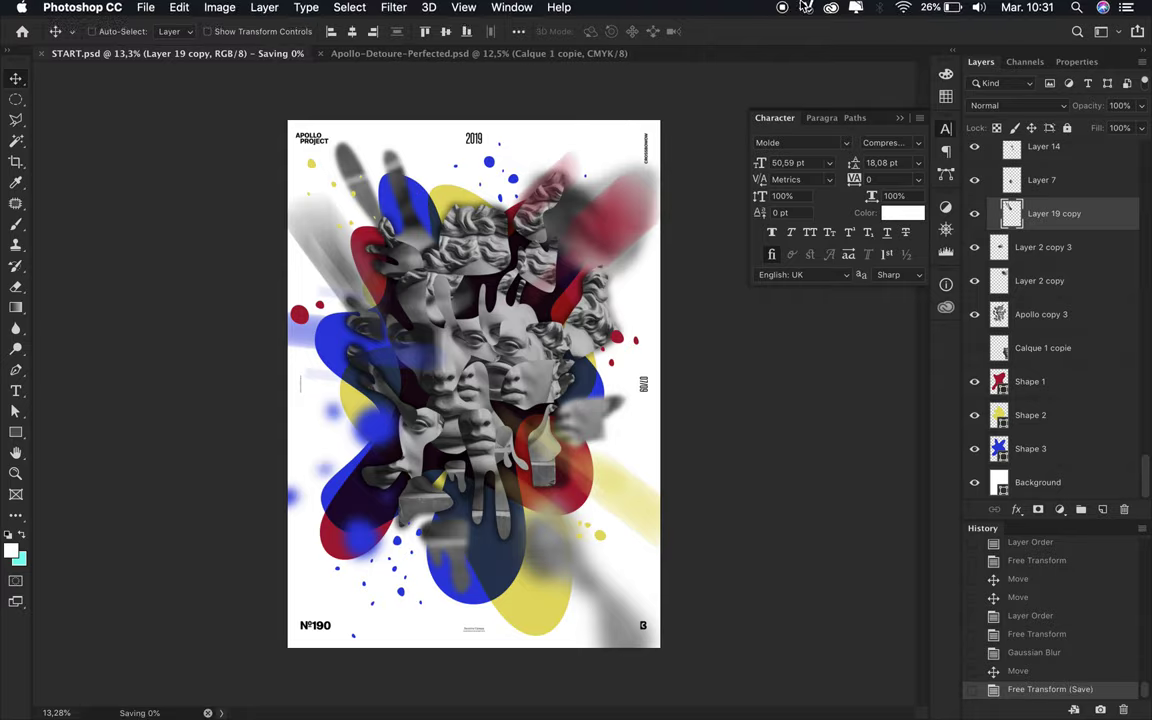